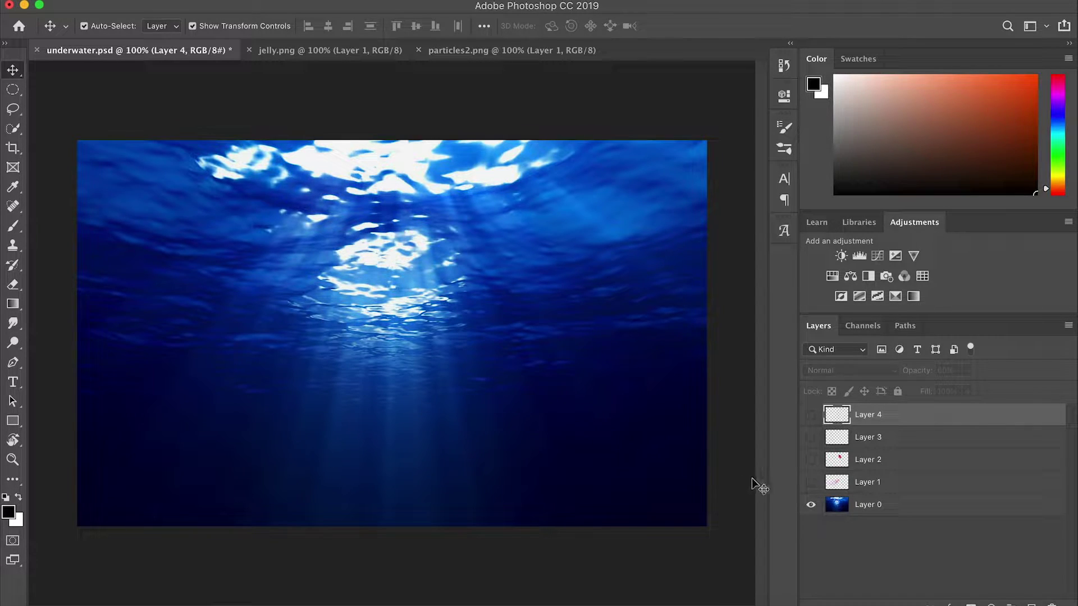
# - Make Layer 1 and Layer 2 visible in underwater.psd
pyautogui.click(811, 482)
pyautogui.click(812, 461)
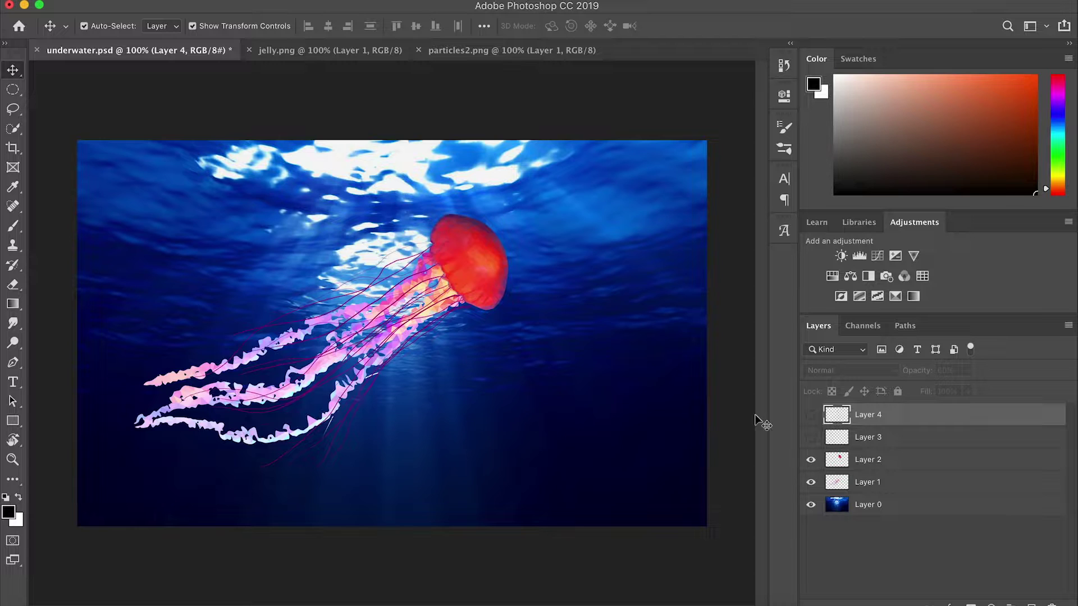
# - In jelly.png, select the orange jellyfish head with the Quick Selection tool and cut it onto its own new layer
pyautogui.click(355, 59)
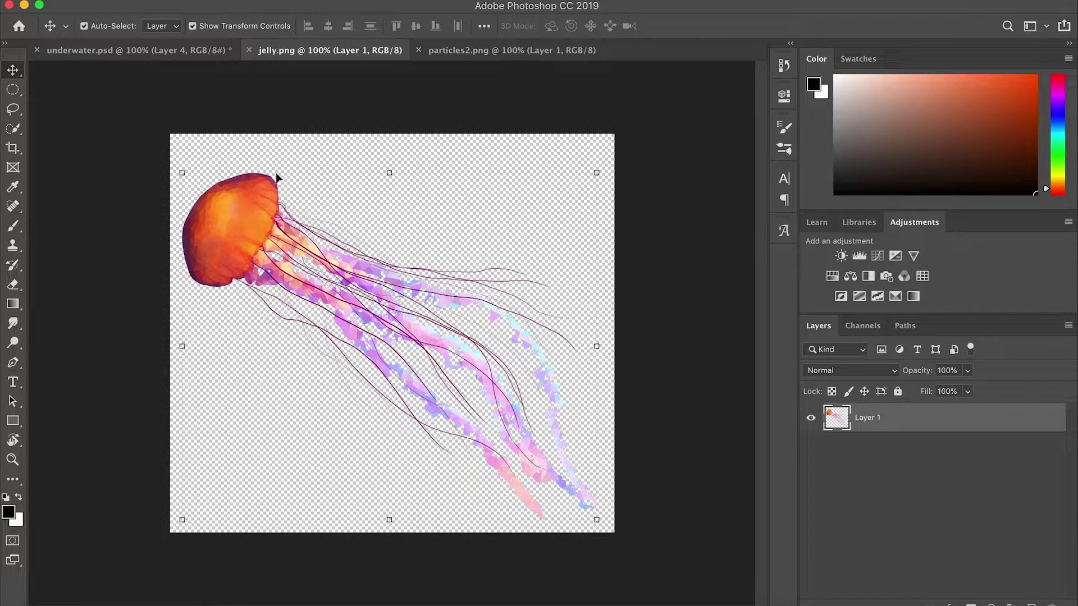
pyautogui.click(14, 130)
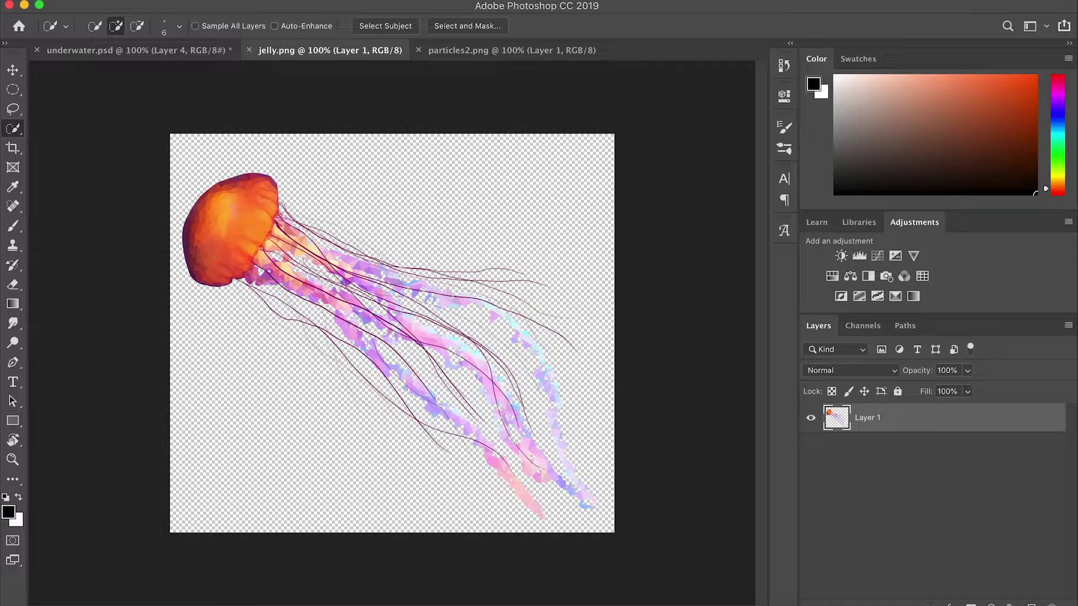
pyautogui.scroll(3, 393, 334)
pyautogui.scroll(3, 393, 334)
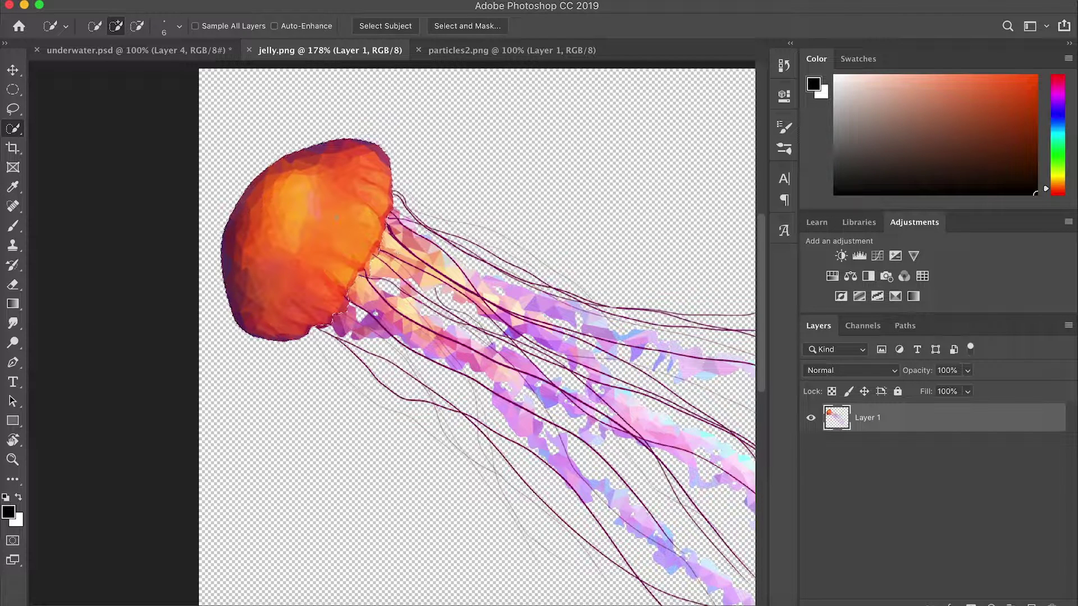
pyautogui.rightClick(338, 225)
pyautogui.click(387, 331)
pyautogui.press('super+0')
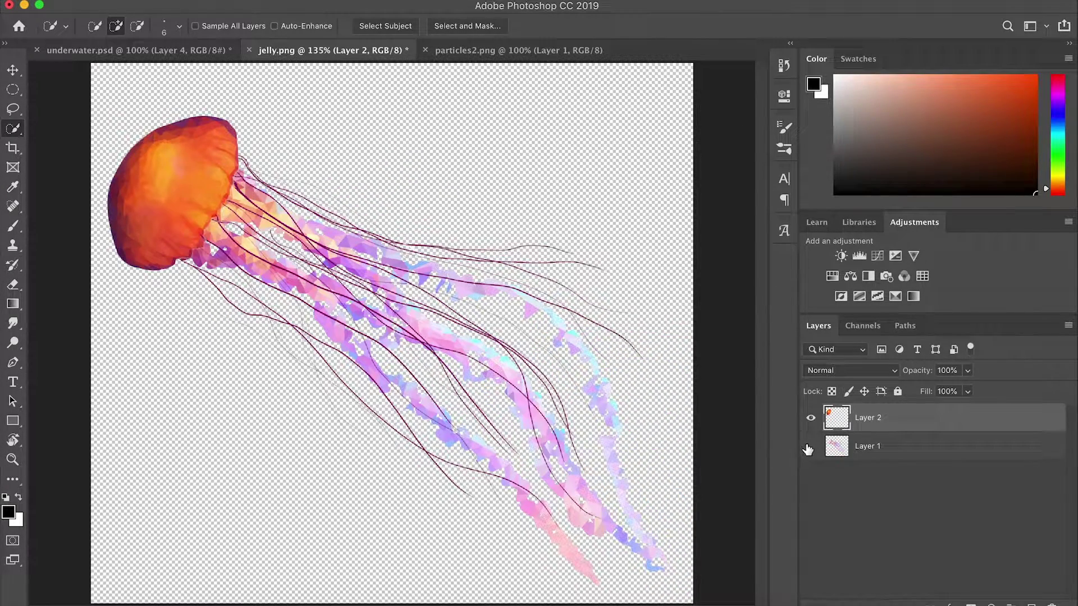
# - Check the separation of head and tentacles by hiding and showing the tentacle layer
pyautogui.click(810, 446)
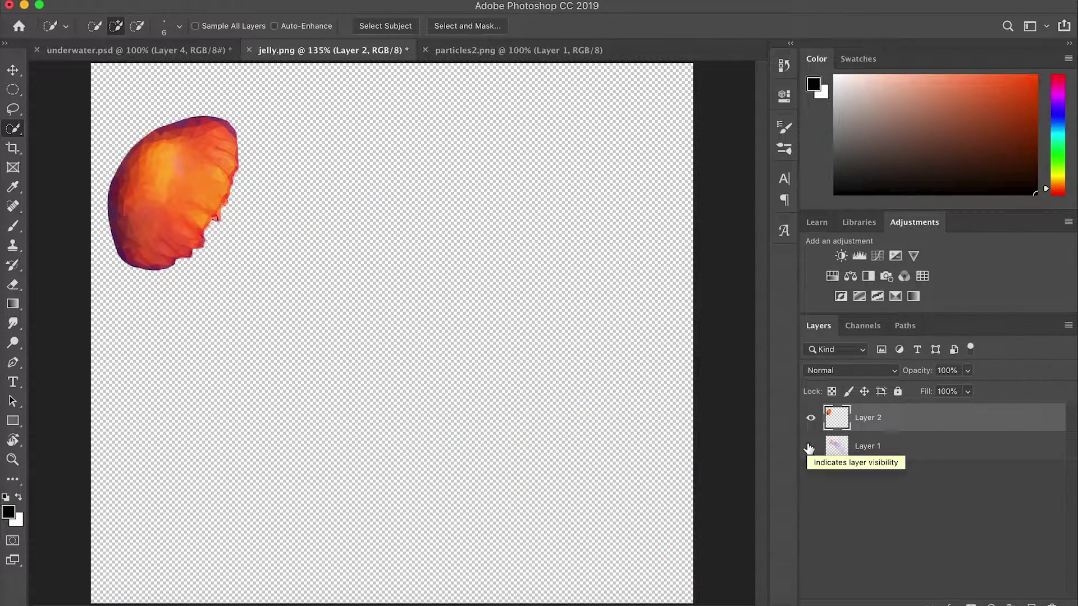
pyautogui.click(811, 447)
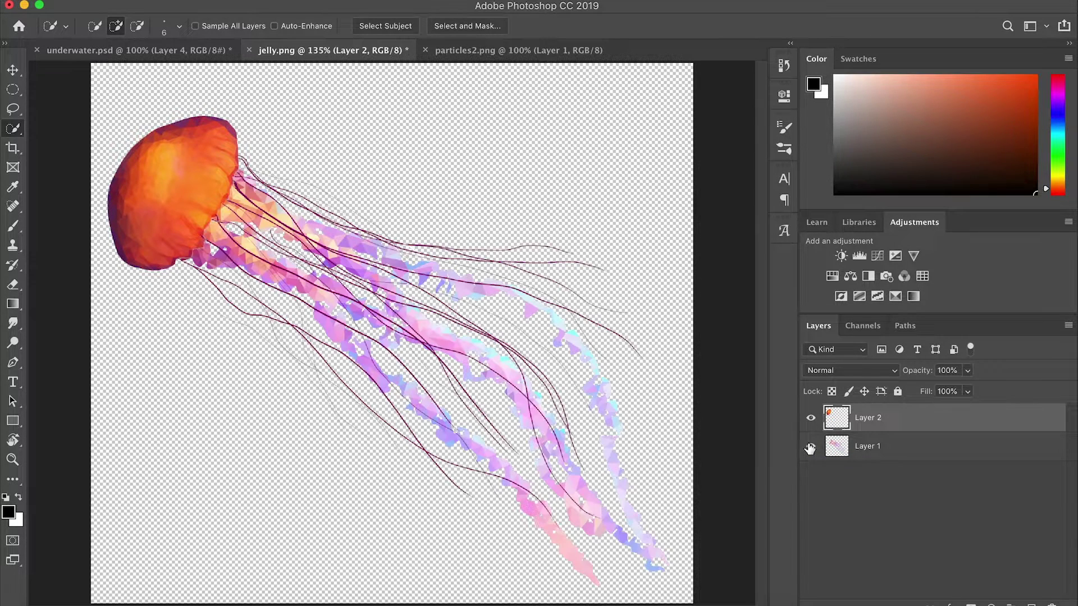
pyautogui.click(810, 447)
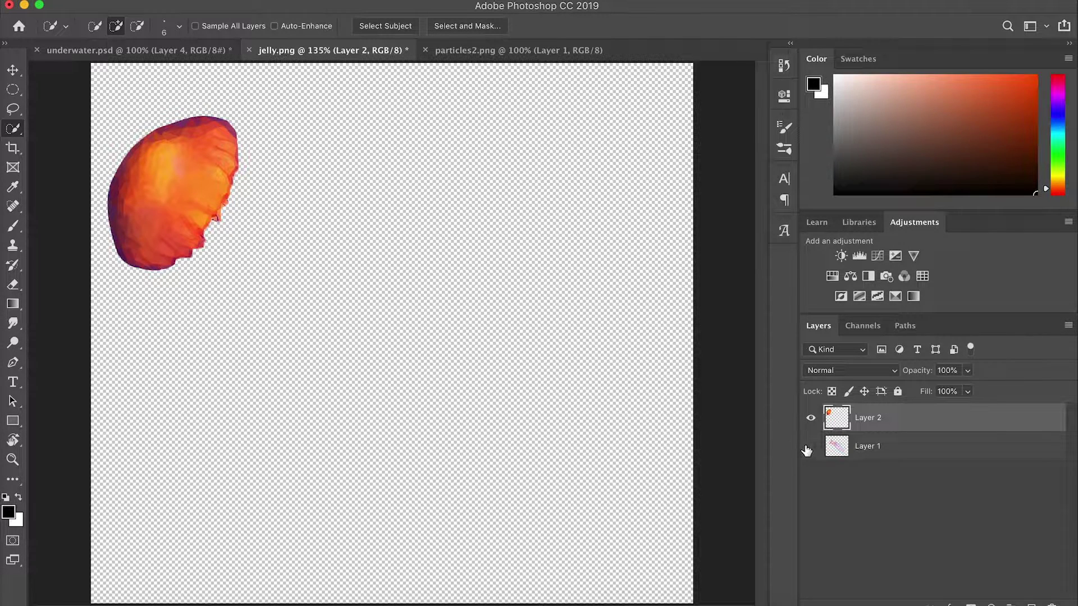
pyautogui.click(810, 446)
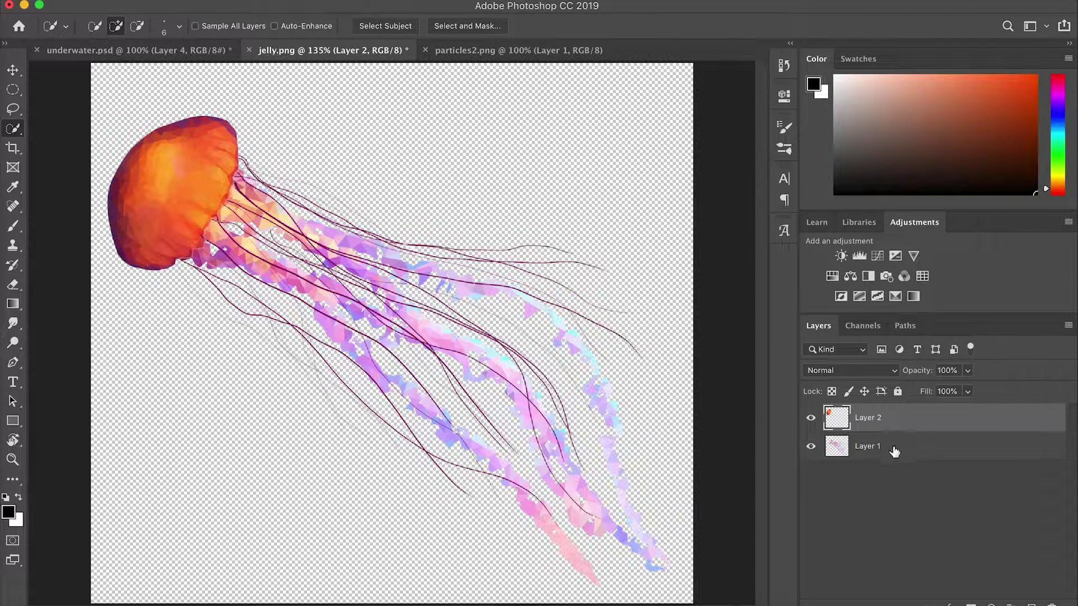
# - Copy the head and tentacle layers together into underwater.psd and hide both copies there
pyautogui.keyDown('shift'); pyautogui.click(869, 451); pyautogui.keyUp('shift')
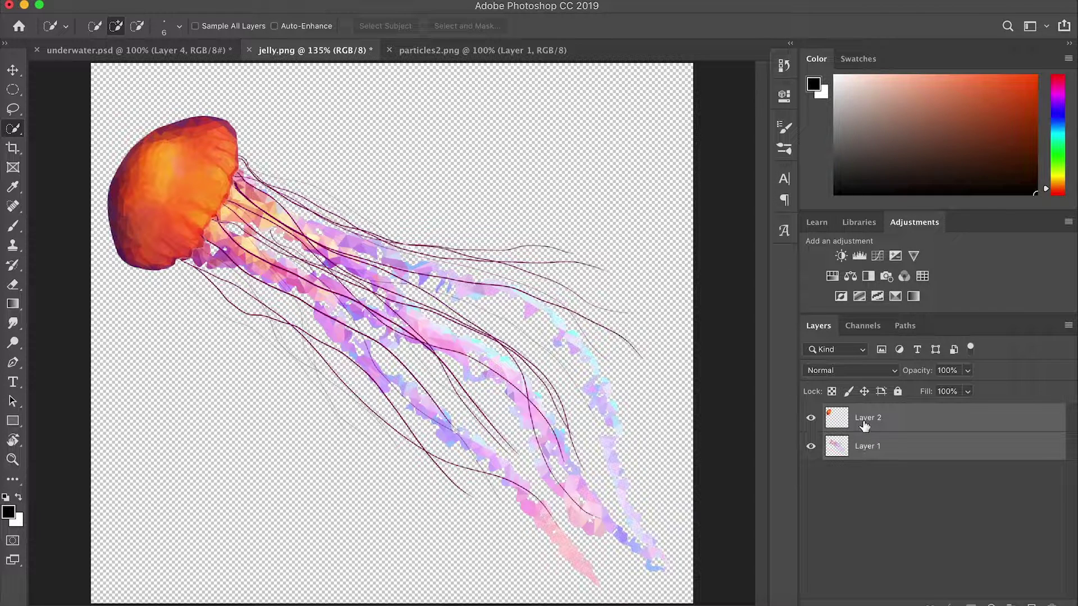
pyautogui.moveTo(891, 445); pyautogui.dragTo(393, 339)
pyautogui.moveTo(810, 414); pyautogui.dragTo(810, 437)
pyautogui.press('v')
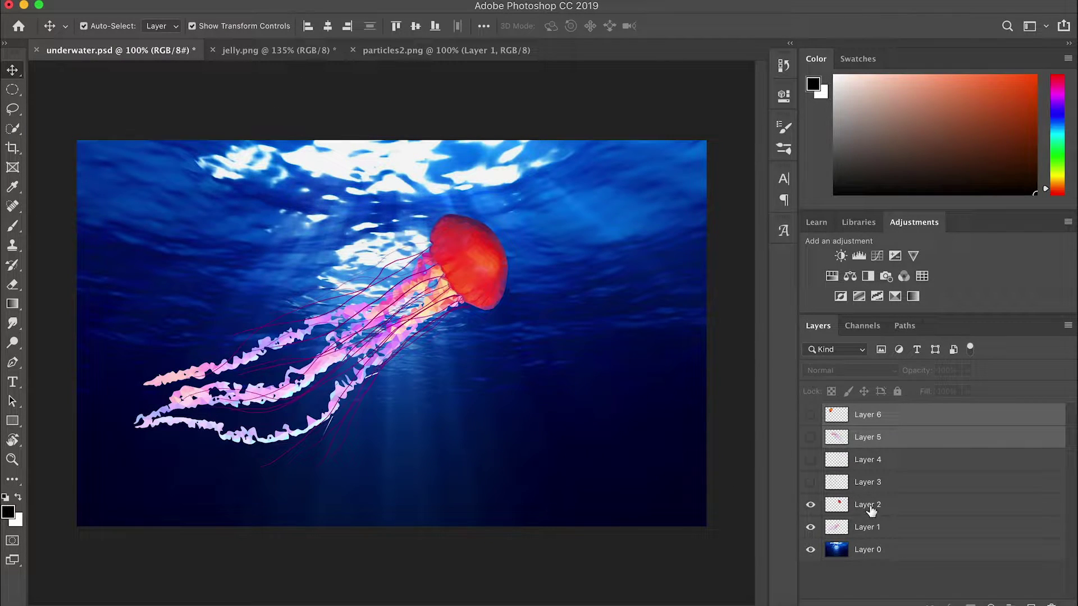
# - Make the two particle layers, Layer 4 and Layer 3, visible in underwater.psd
pyautogui.click(877, 468)
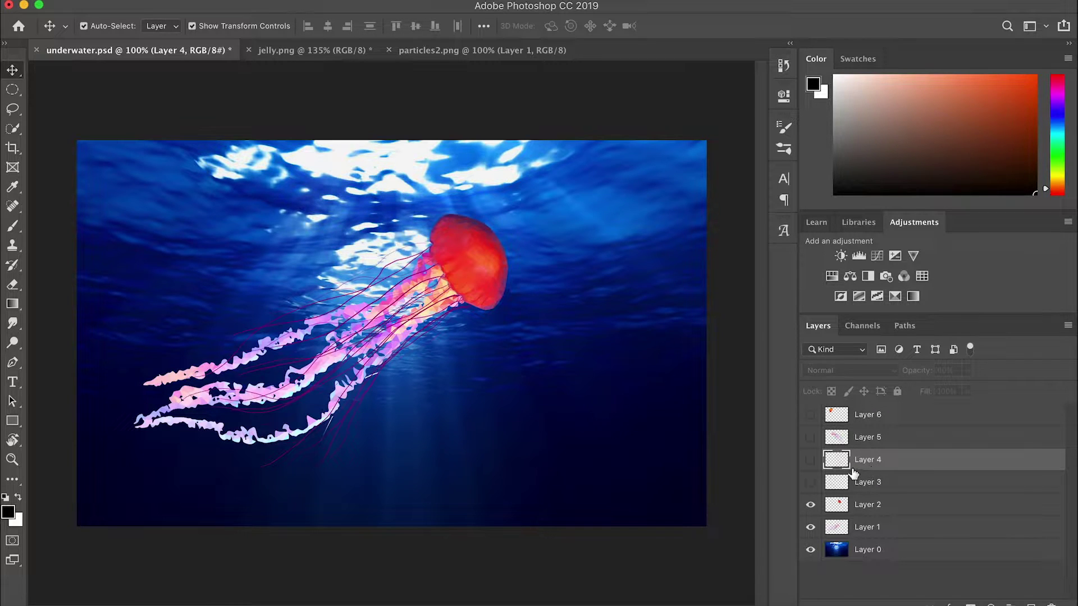
pyautogui.click(811, 460)
pyautogui.click(810, 482)
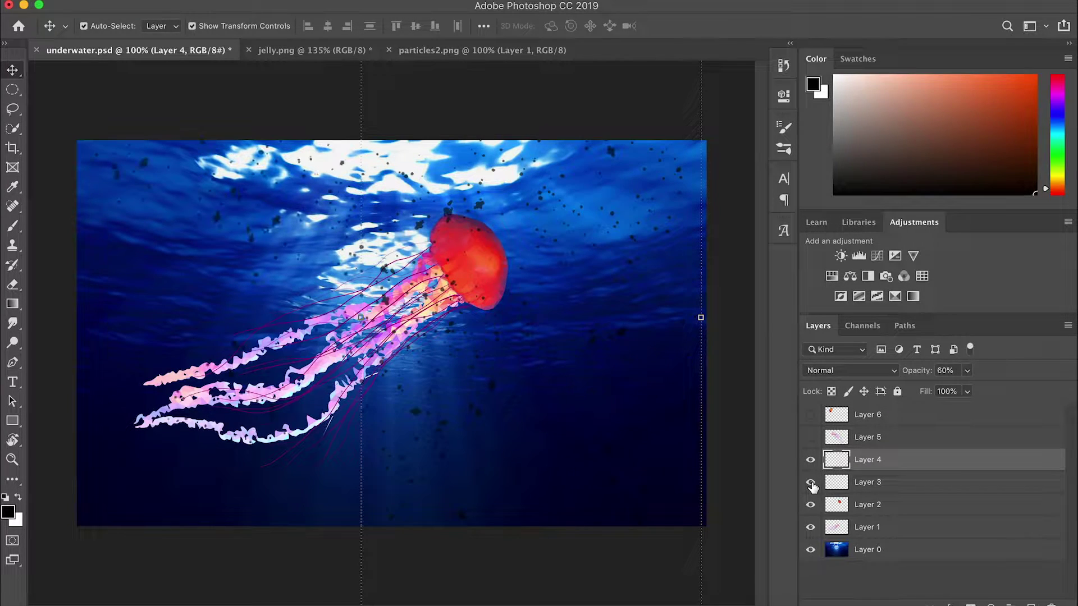
# - Examine the source image particles2.png and compare underwater.psd with its particle layers hidden and shown
pyautogui.click(476, 52)
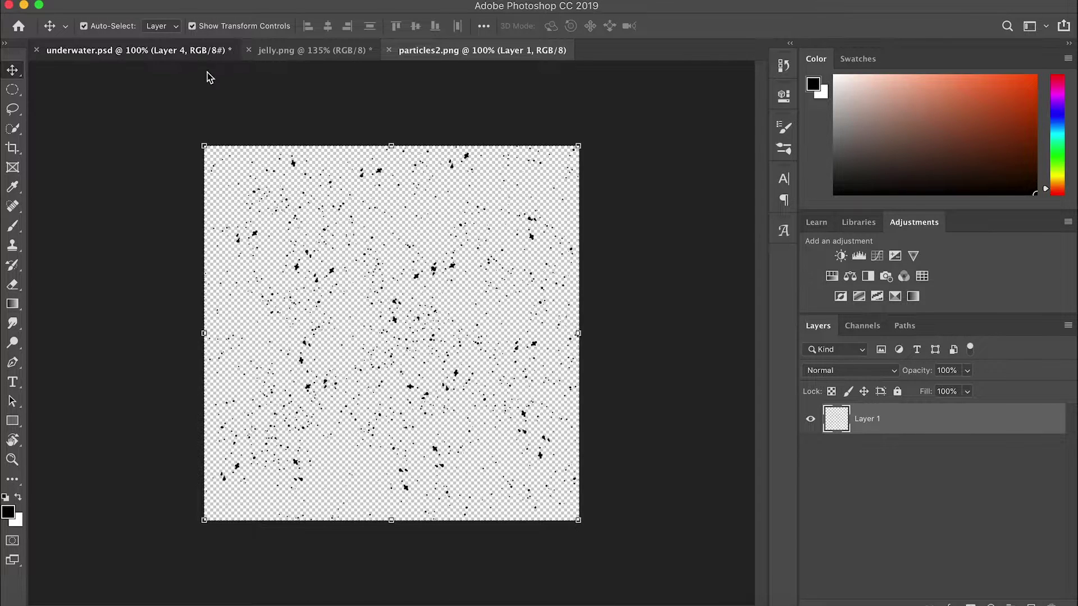
pyautogui.click(217, 56)
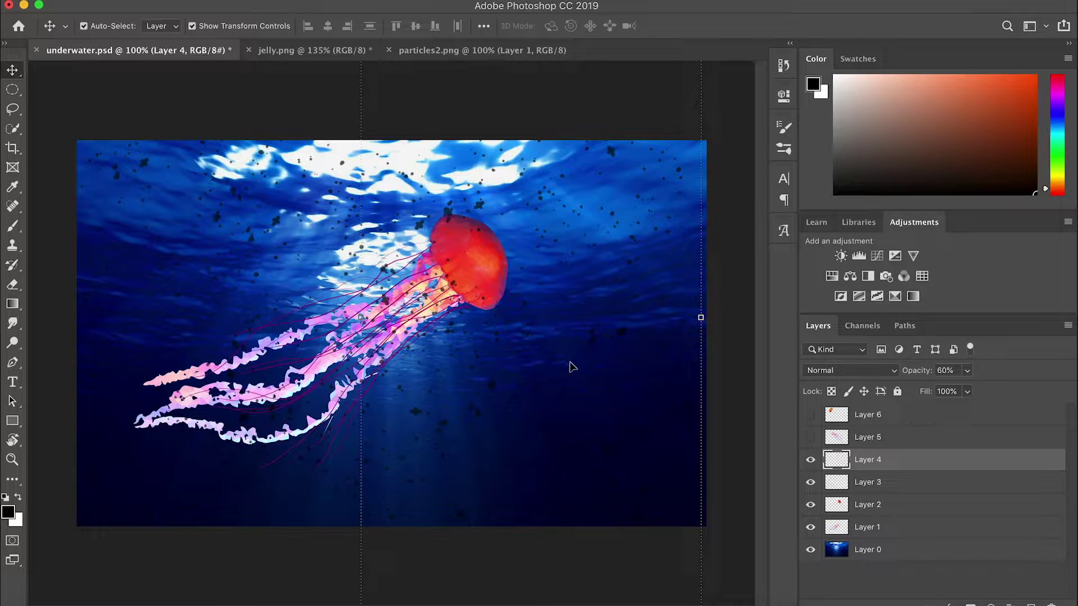
pyautogui.click(810, 482)
pyautogui.click(810, 460)
pyautogui.click(810, 459)
# - Add a Hue/Saturation adjustment layer above Layer 4 with saturation +34 and lightness +5
pyautogui.click(832, 276)
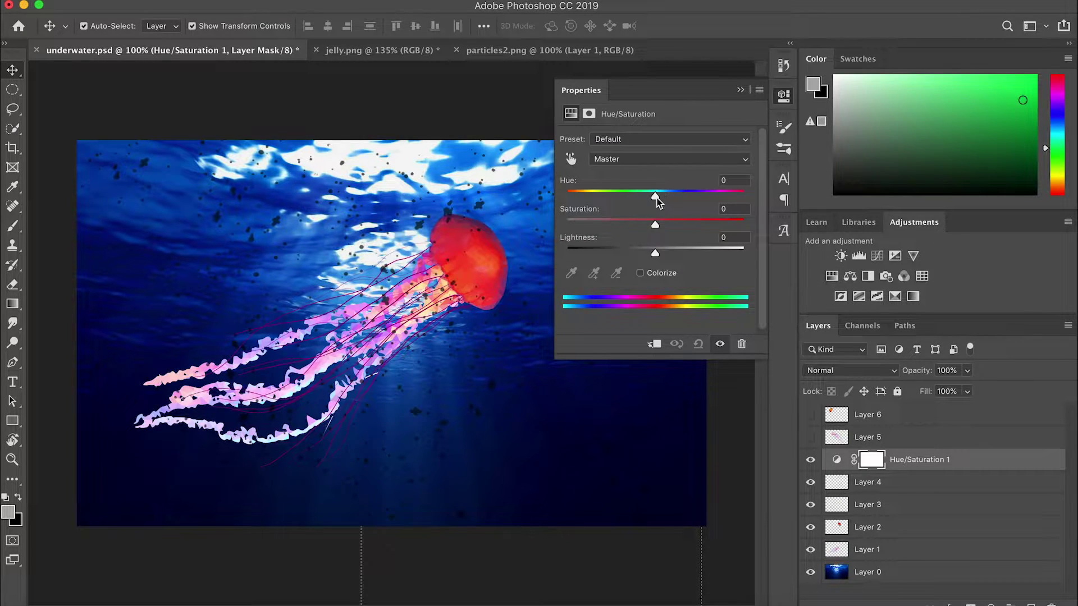
pyautogui.moveTo(657, 227); pyautogui.dragTo(661, 258)
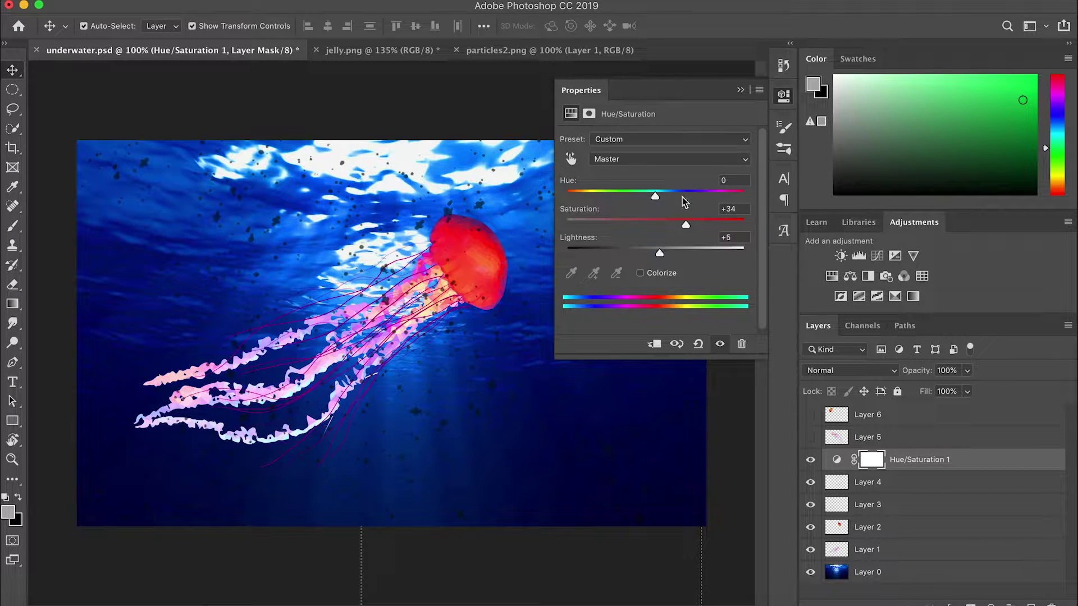
pyautogui.click(741, 91)
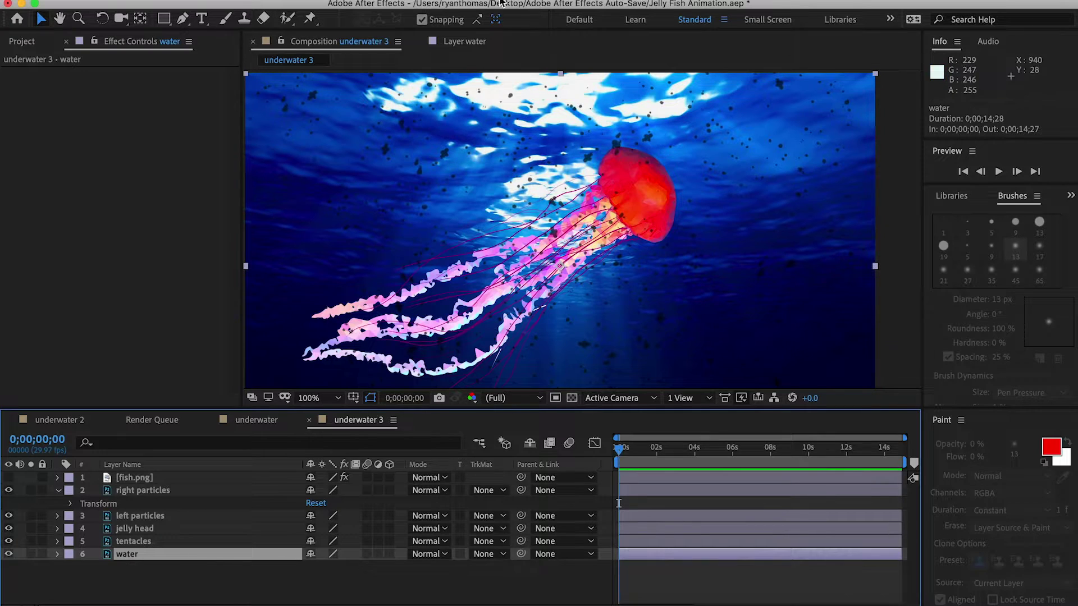
# - Switch to After Effects and review the particle, jelly head, tentacles and water layers in the underwater 3 composition
pyautogui.click(134, 3)
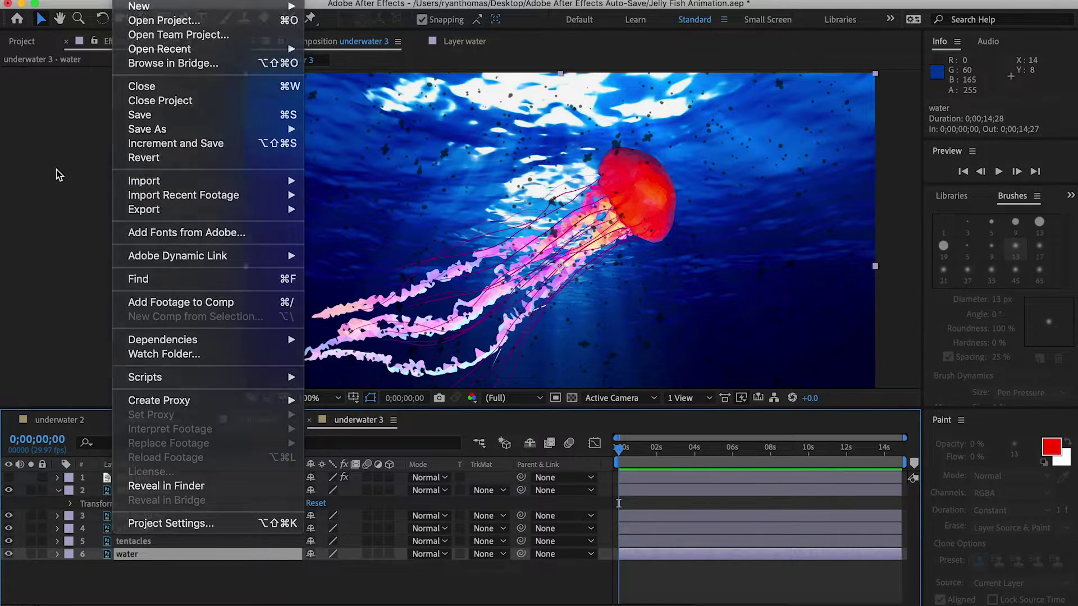
pyautogui.click(94, 141)
pyautogui.click(113, 491)
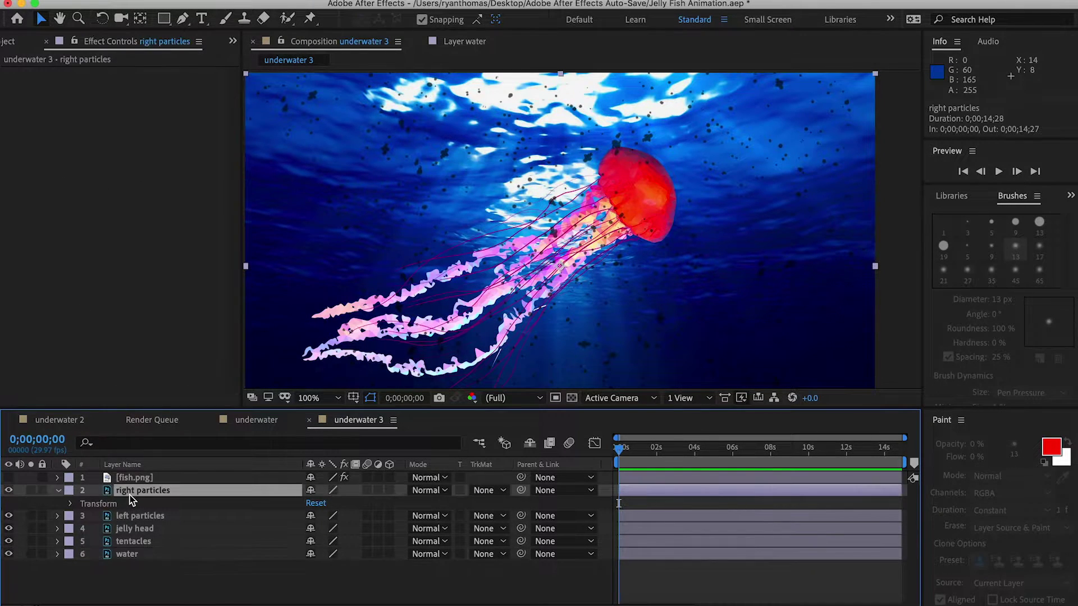
pyautogui.click(154, 516)
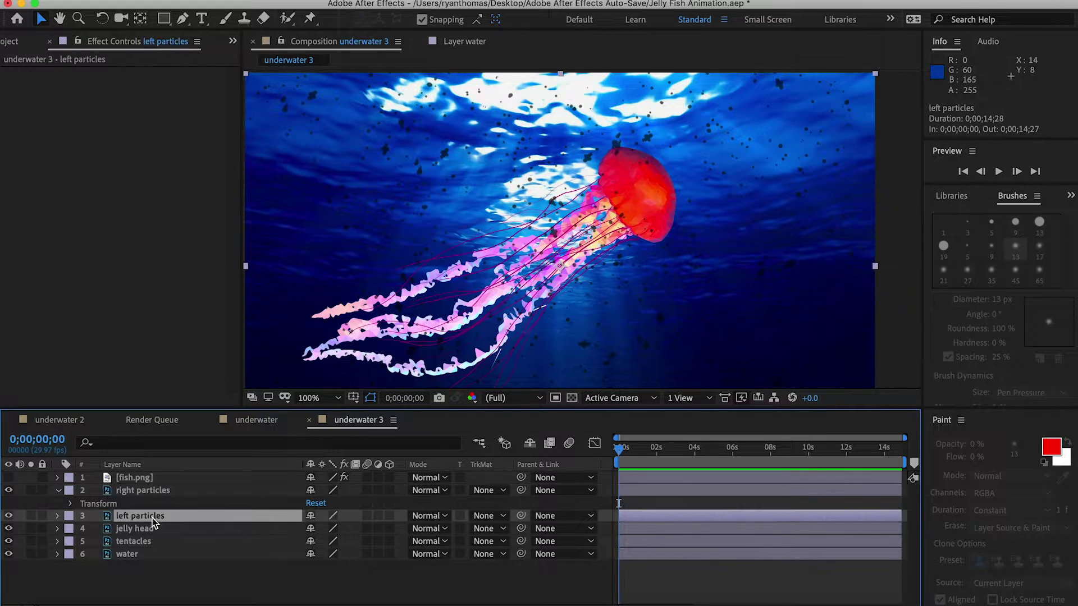
pyautogui.click(151, 531)
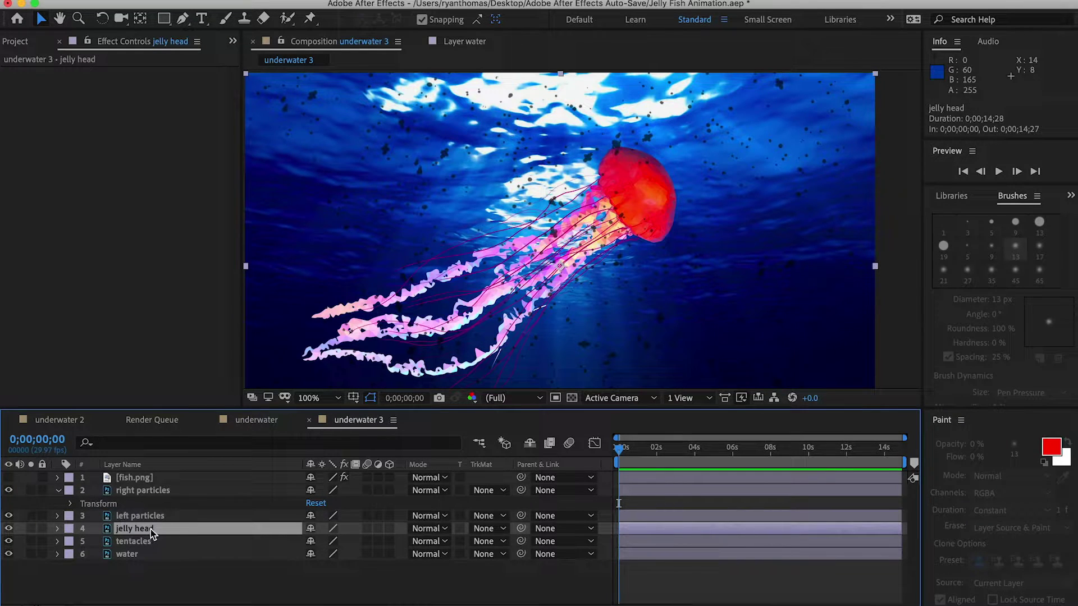
pyautogui.click(148, 544)
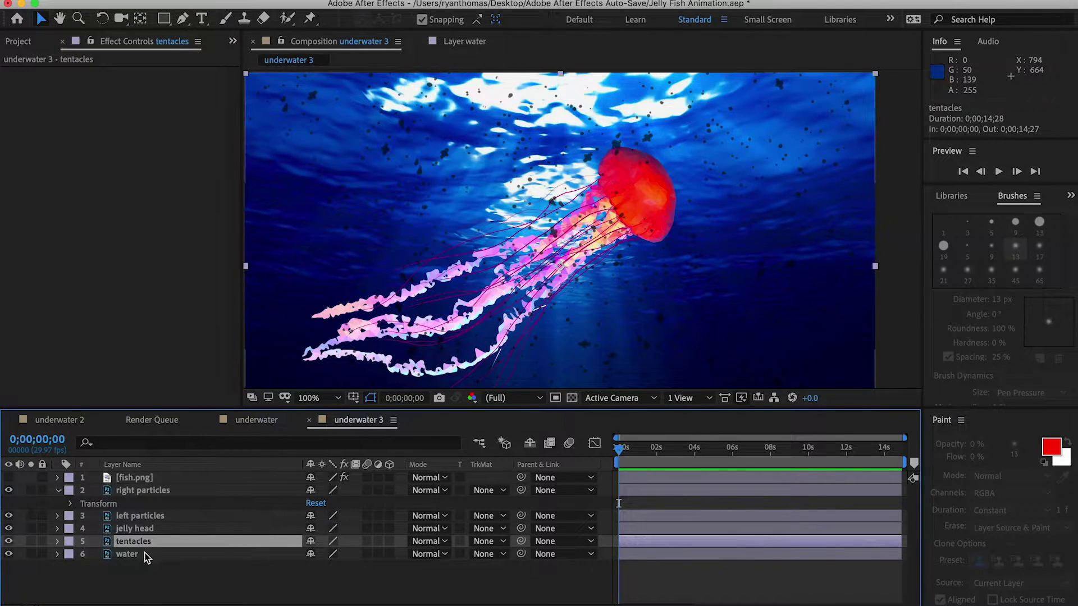
pyautogui.click(143, 556)
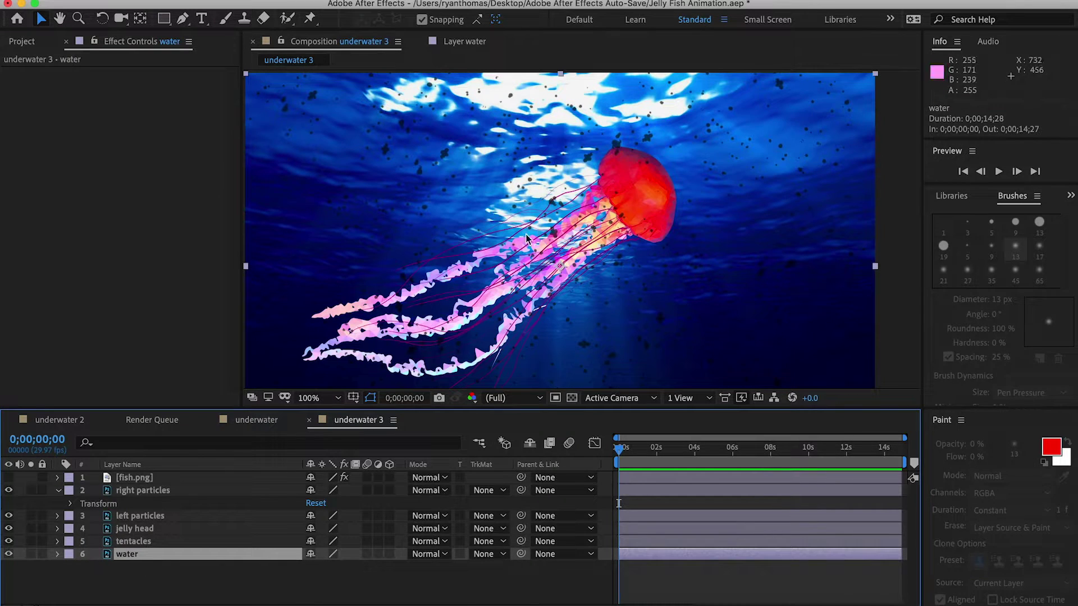
pyautogui.scroll(-4, 523, 241)
pyautogui.scroll(2, 523, 242)
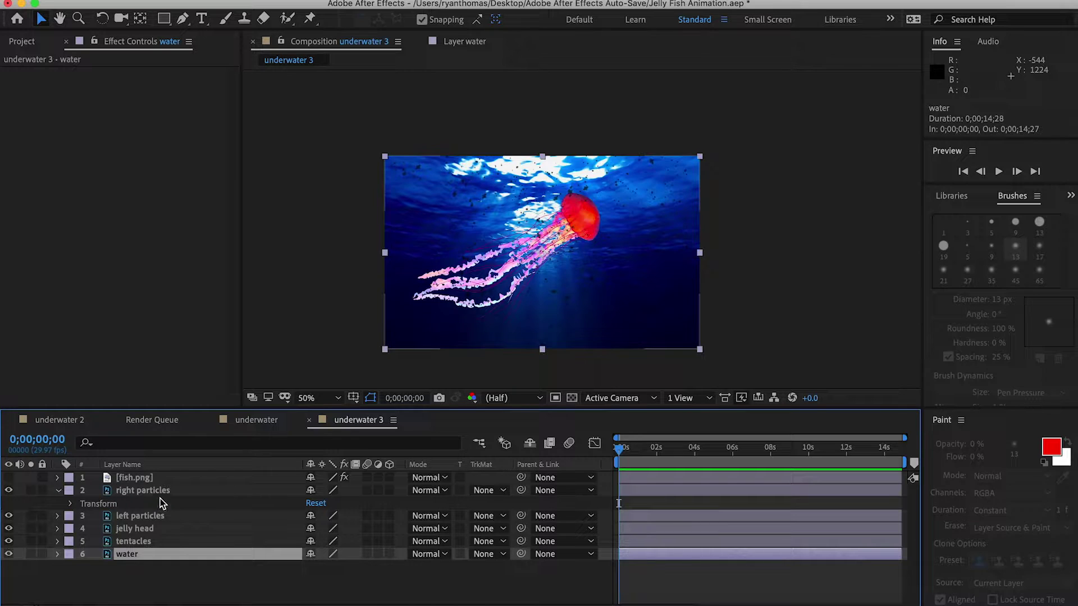
# - Apply the Ripple distortion effect to the jelly head layer
pyautogui.click(144, 529)
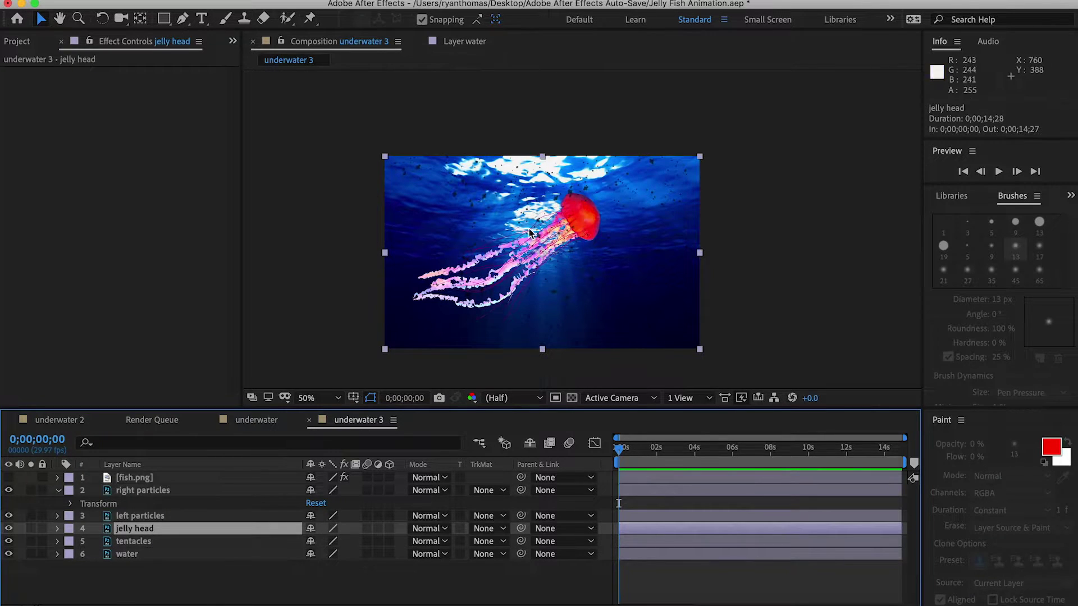
pyautogui.scroll(2, 582, 211)
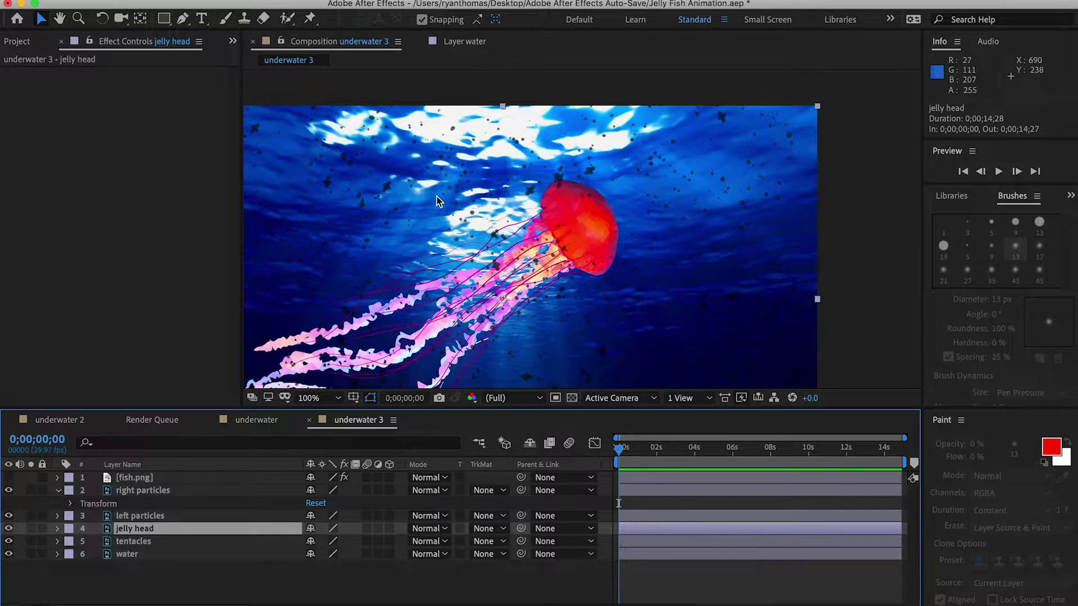
pyautogui.click(306, 0)
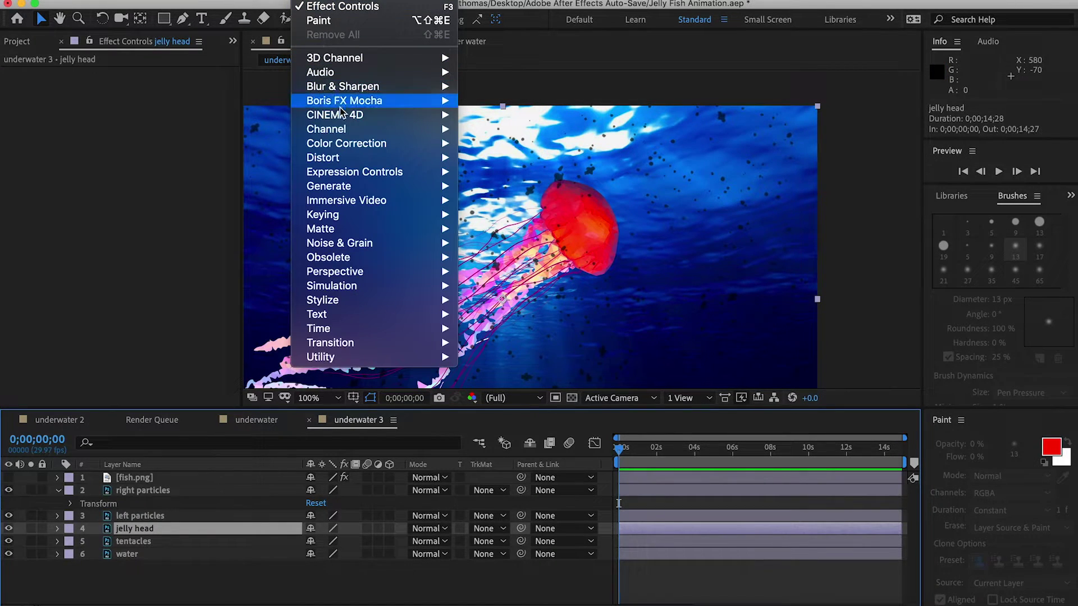
pyautogui.moveTo(364, 160)
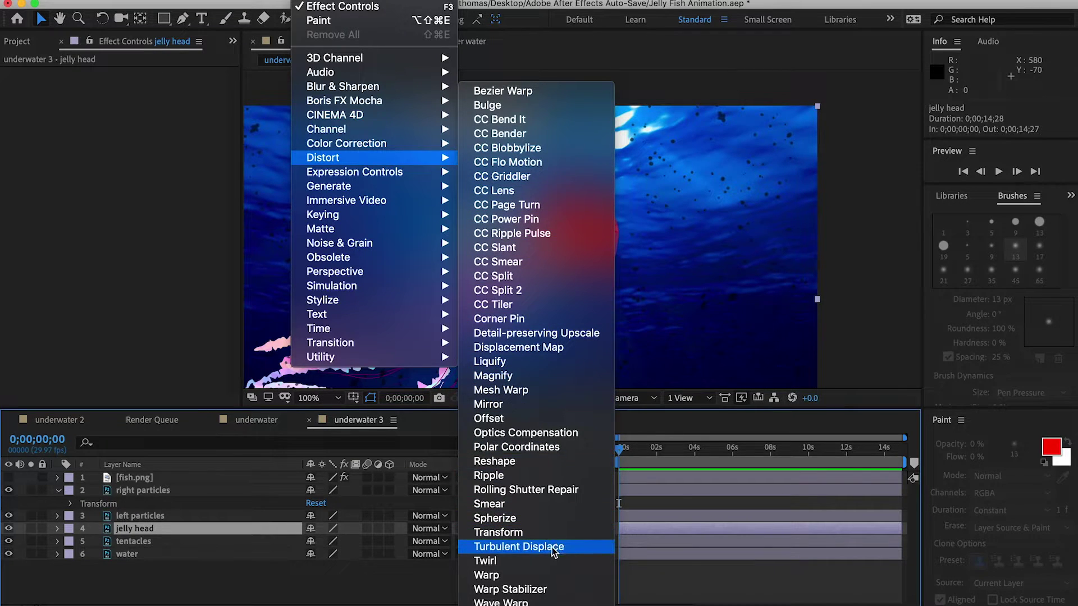
pyautogui.click(514, 476)
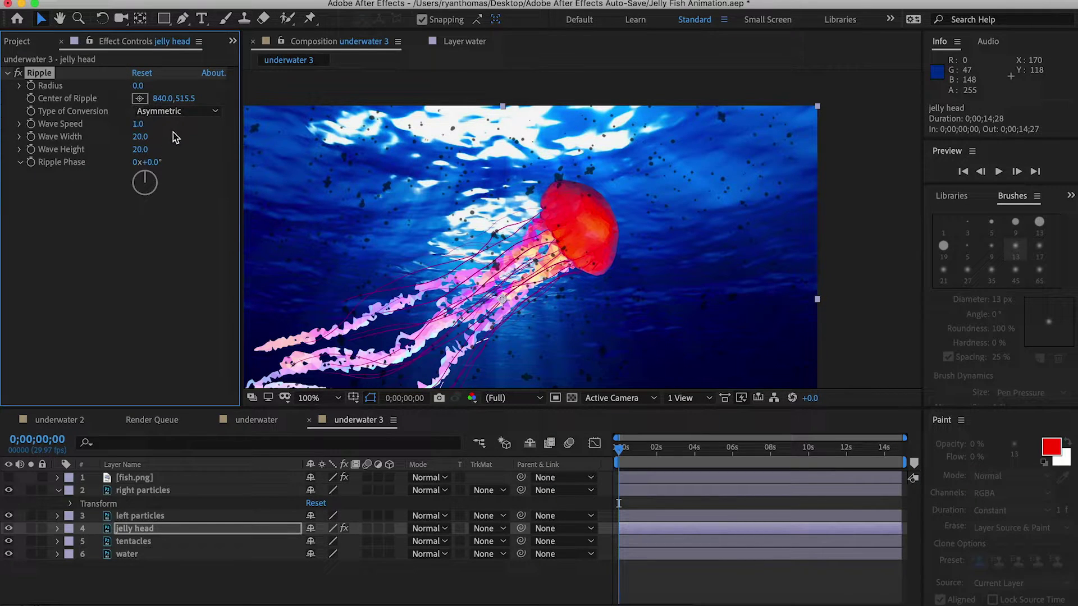
# - Place the ripple's center on the jellyfish head at about 1046, 316 and set its radius to 80
pyautogui.click(139, 99)
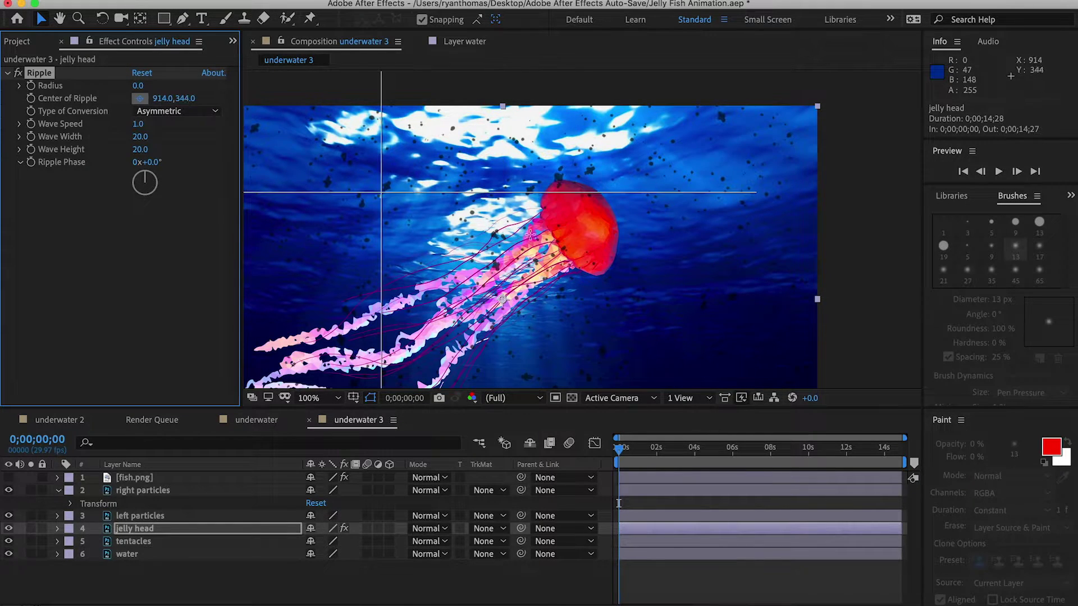
pyautogui.click(580, 224)
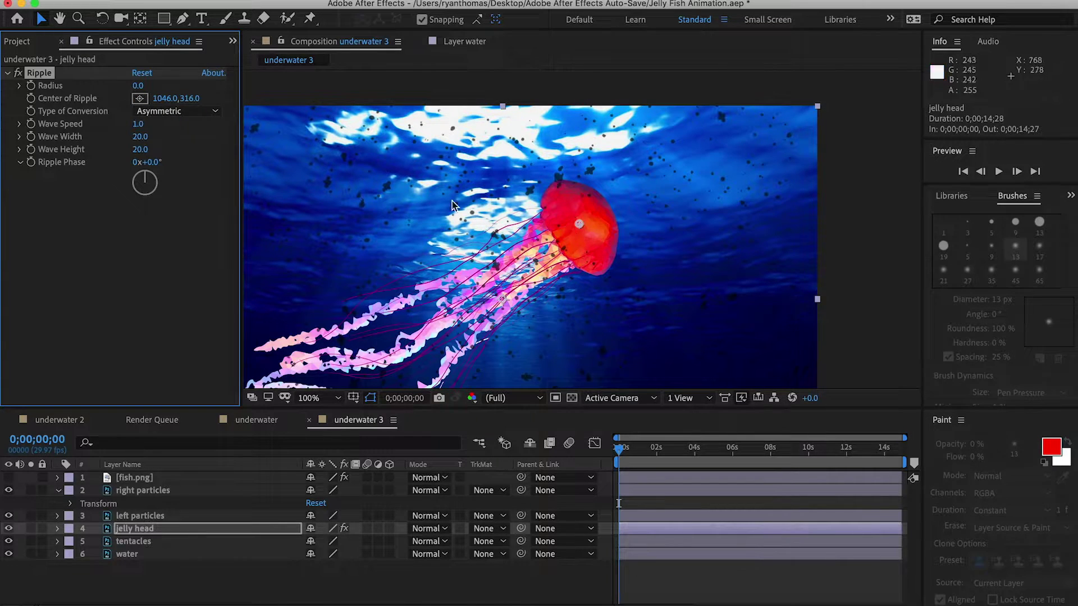
pyautogui.click(138, 87)
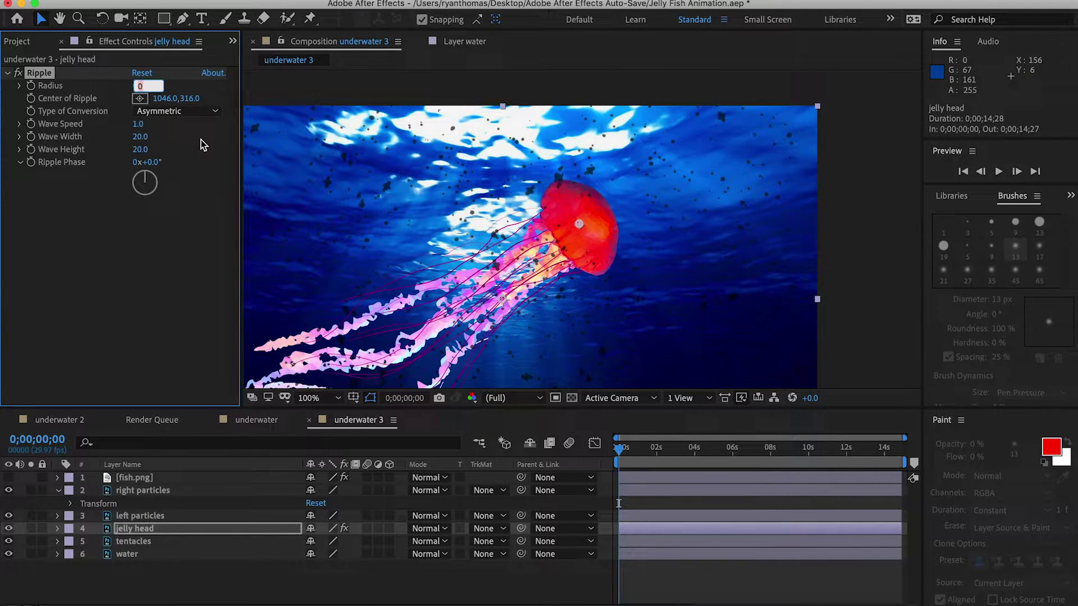
pyautogui.press('Return')
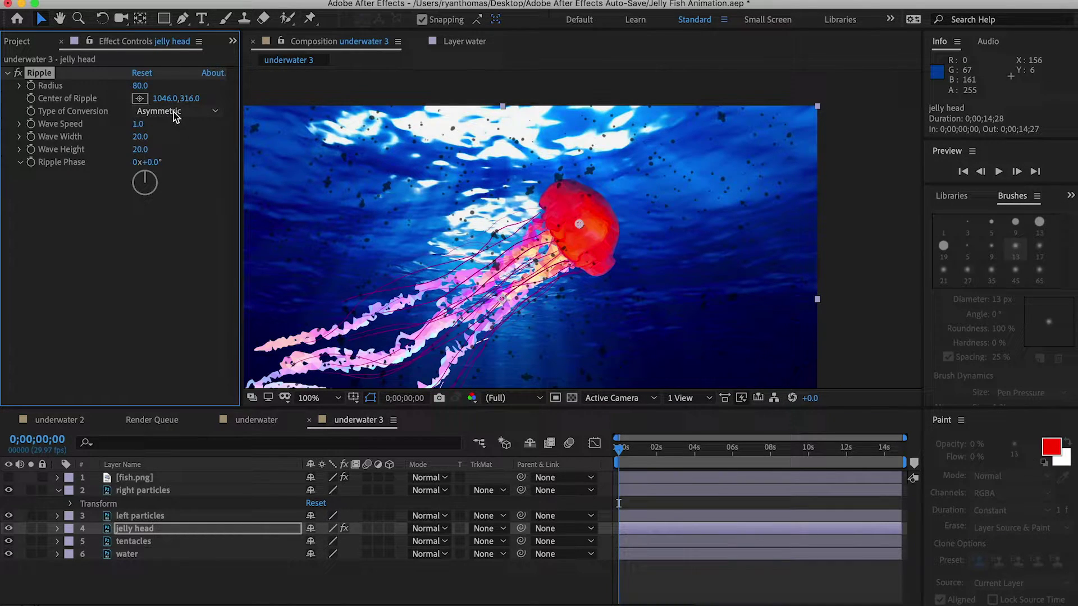
# - Set the ripple's wave speed to 0.8 and preview the jelly head animation from the start, zoomed out to 50%
pyautogui.click(139, 124)
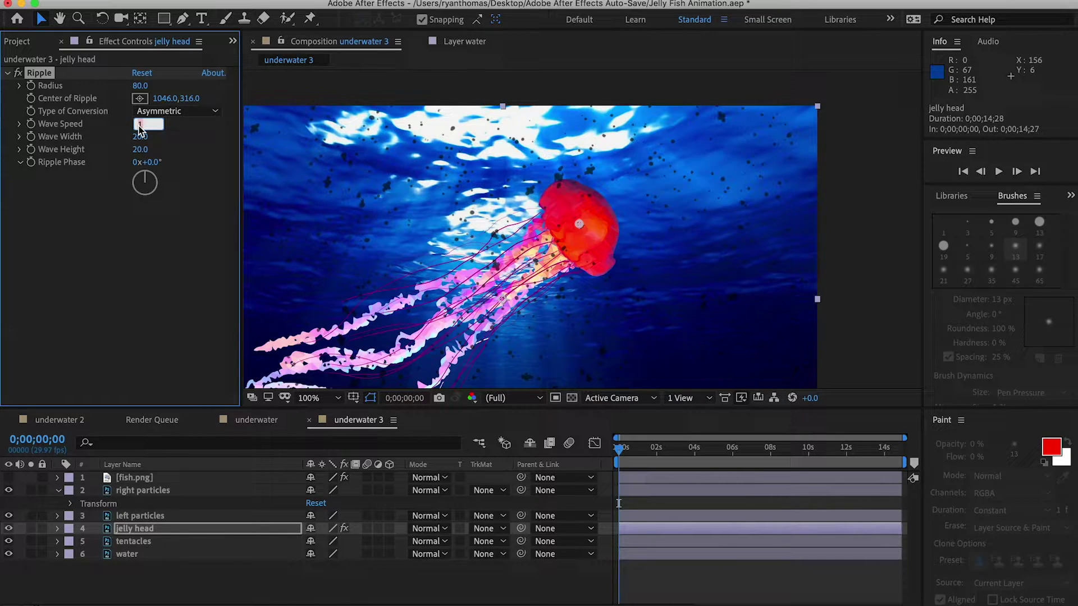
pyautogui.press('Return')
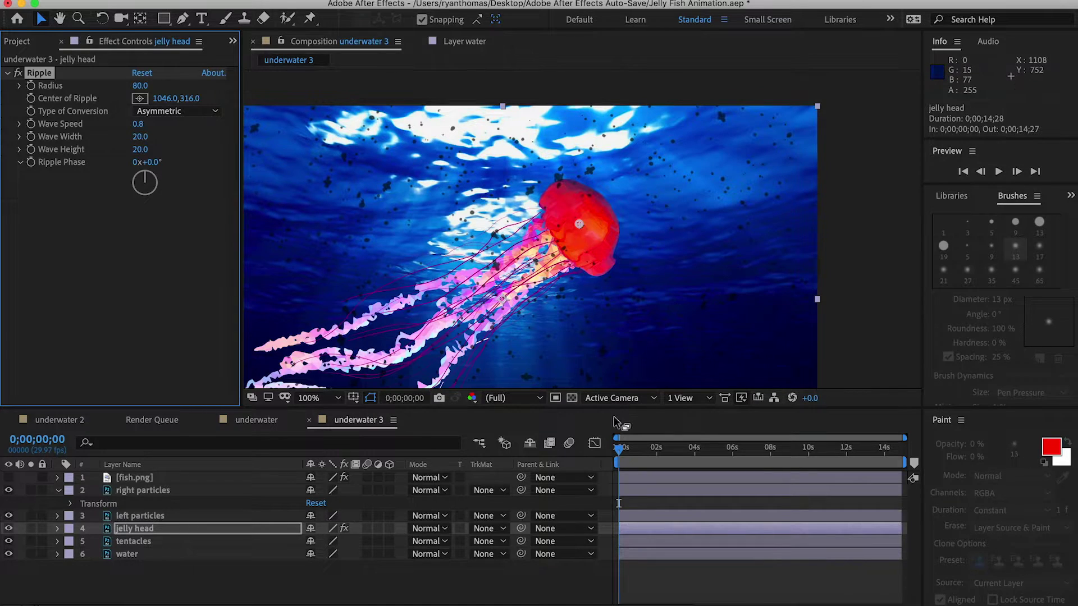
pyautogui.click(617, 455)
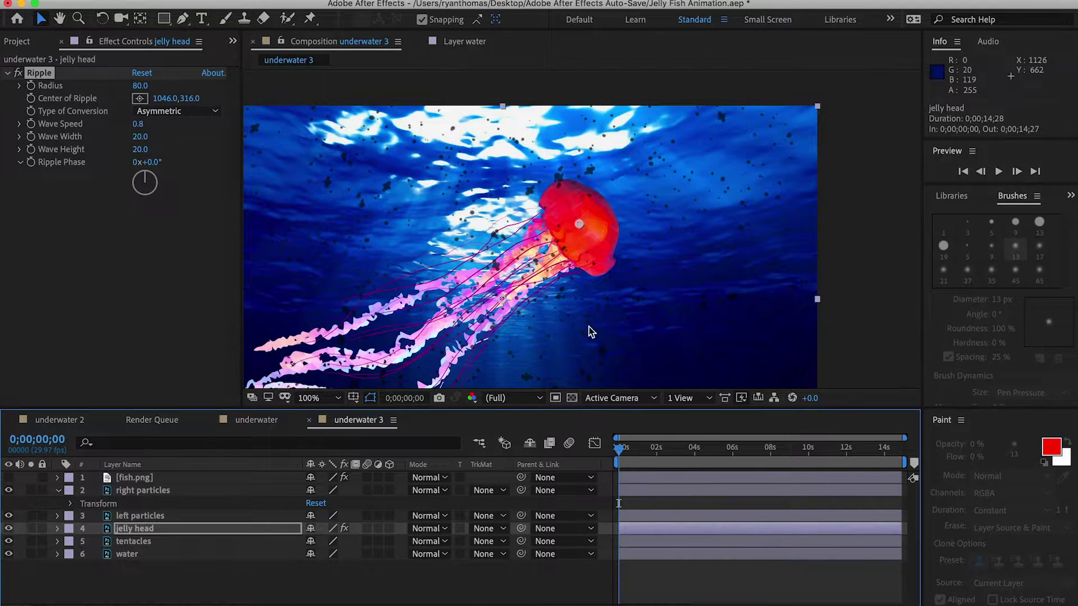
pyautogui.press('space')
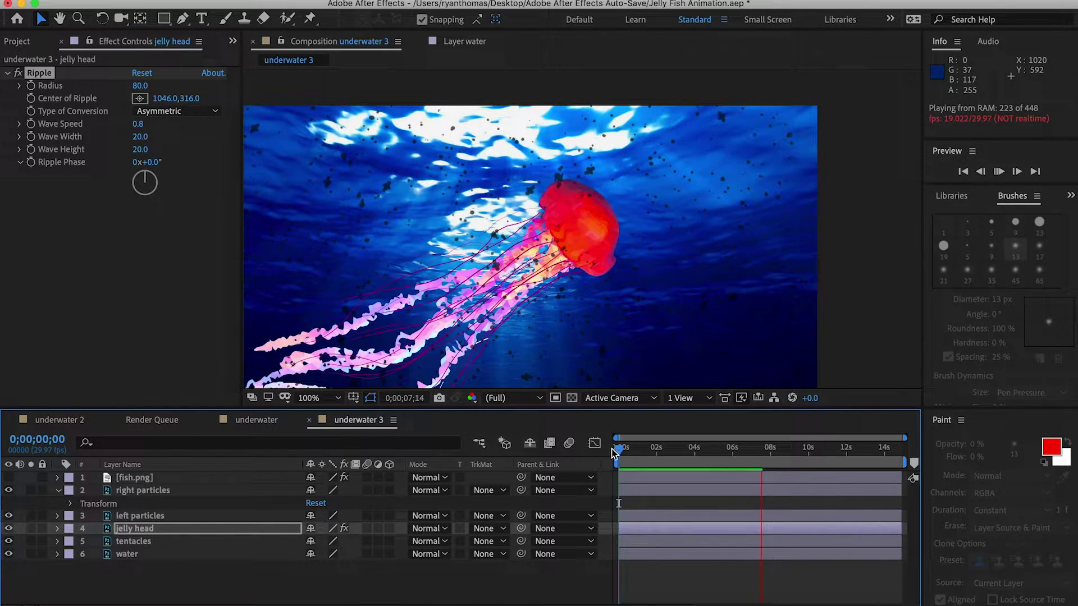
pyautogui.click(617, 450)
pyautogui.press('space')
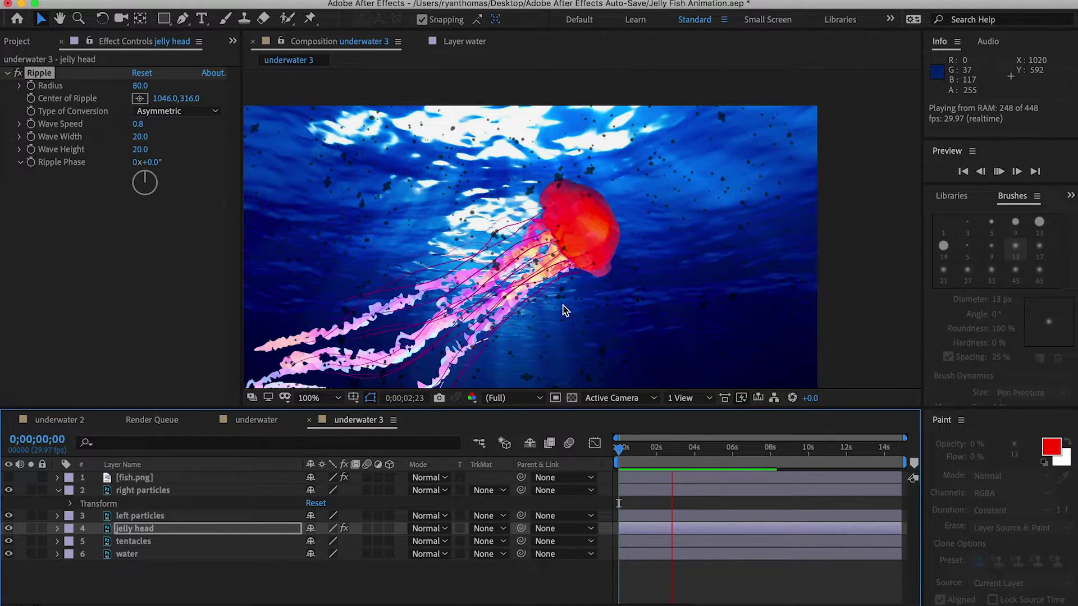
pyautogui.press(',')
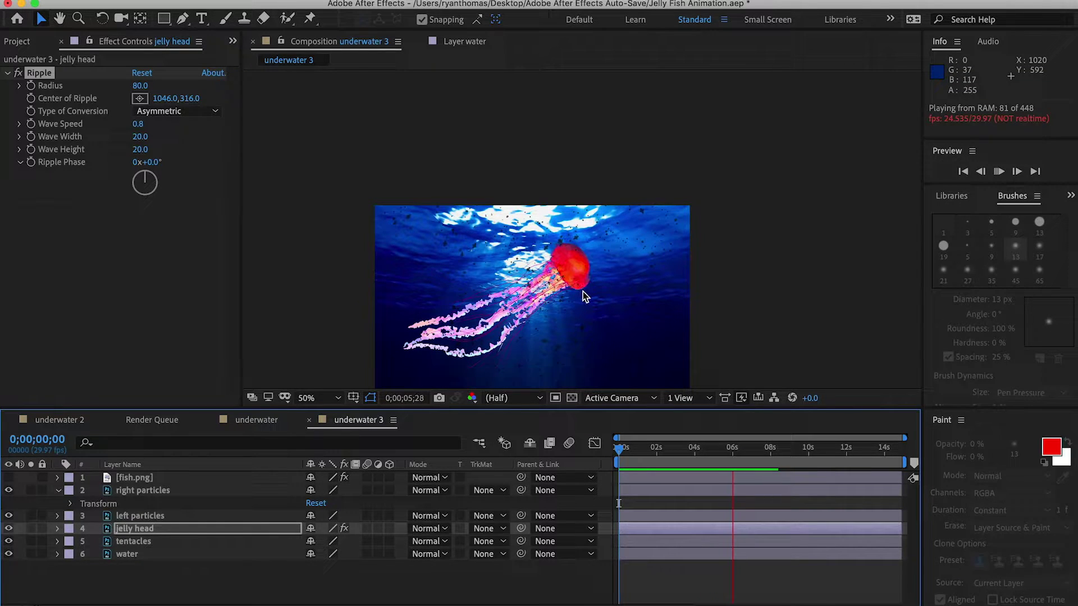
pyautogui.press('space')
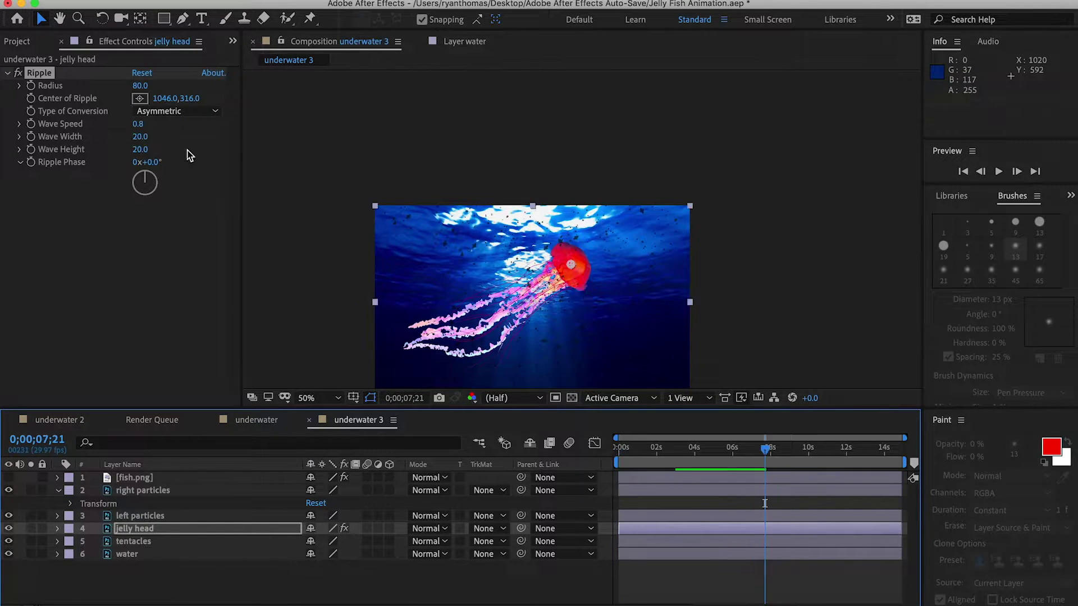
# - Set the ripple's wave speed to 0.6 and preview the animation from the start of the composition
pyautogui.click(142, 125)
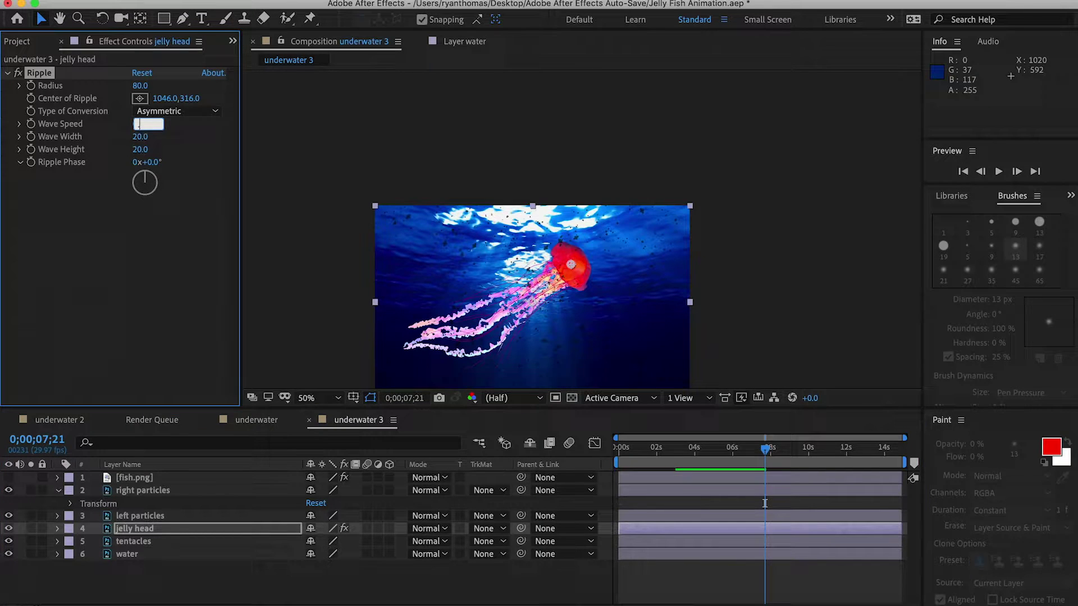
pyautogui.press('Return')
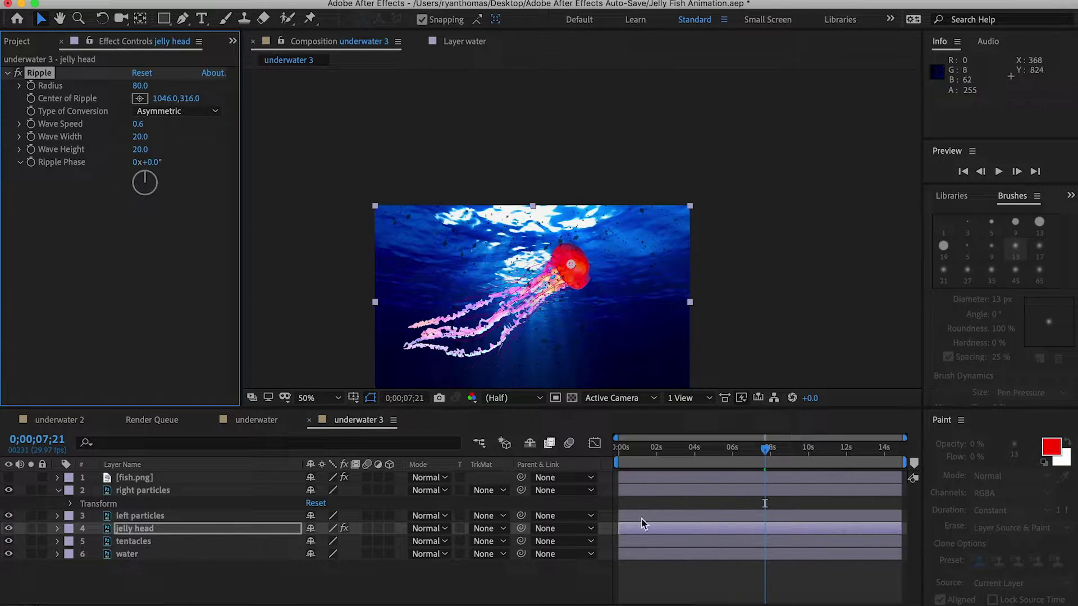
pyautogui.click(618, 455)
pyautogui.press('space')
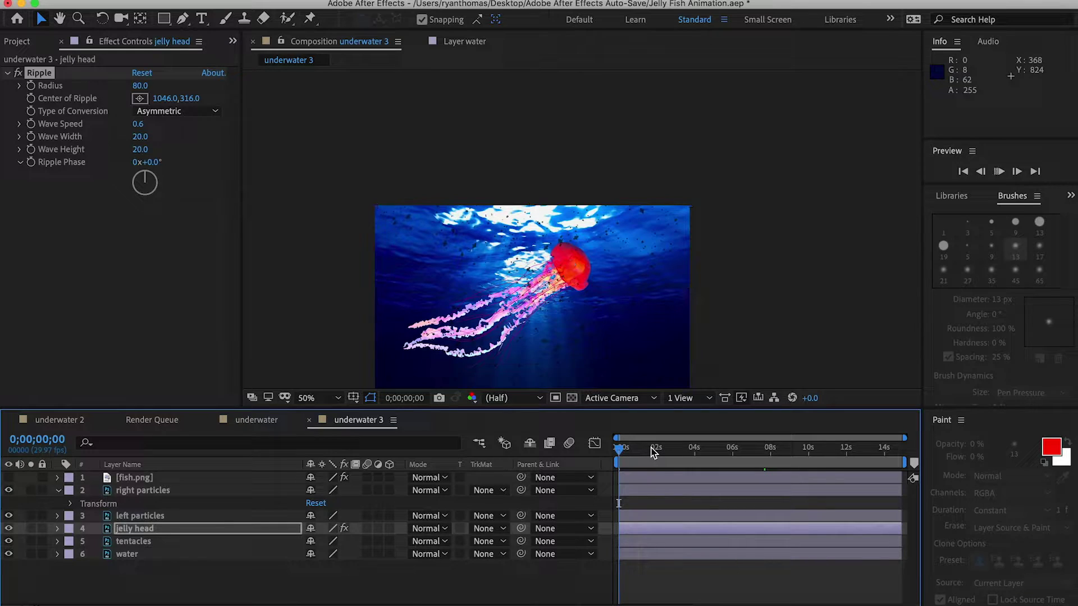
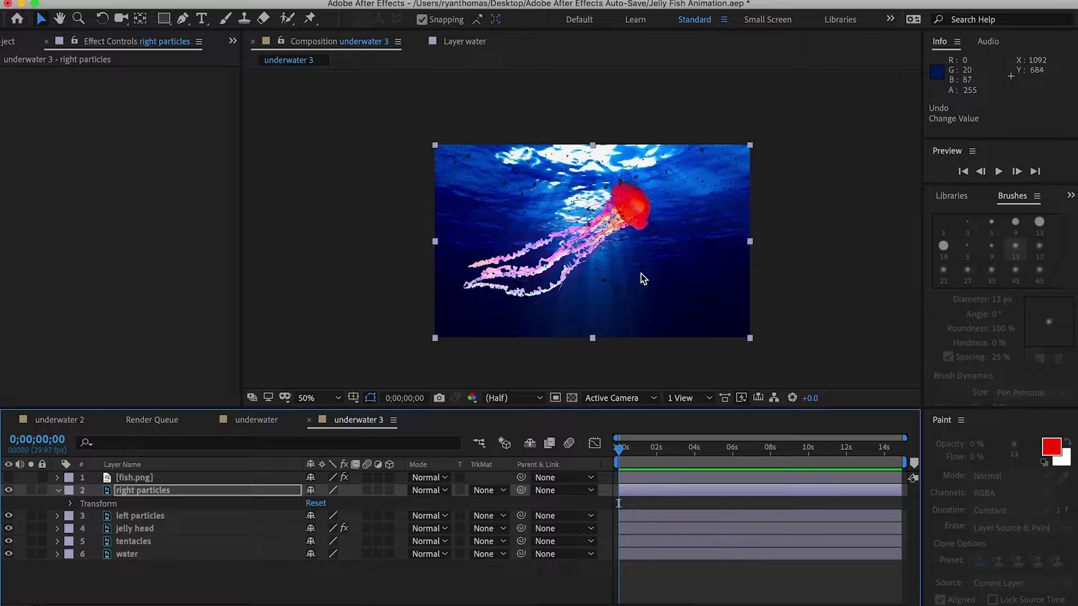
# - Try moving the right particles layer slightly within the composition, and undo the move
pyautogui.click(160, 512)
pyautogui.click(159, 491)
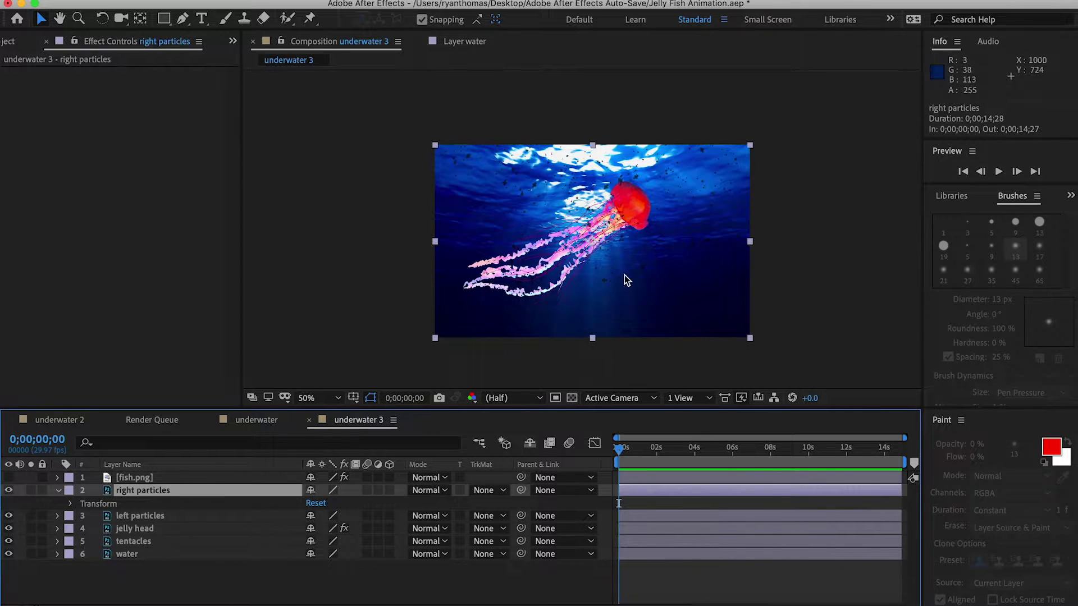
pyautogui.moveTo(643, 274)
pyautogui.mouseDown()
pyautogui.moveTo(692, 273)
pyautogui.moveTo(595, 276)
pyautogui.moveTo(697, 270)
pyautogui.moveTo(661, 271)
pyautogui.mouseUp()
pyautogui.press('Return')
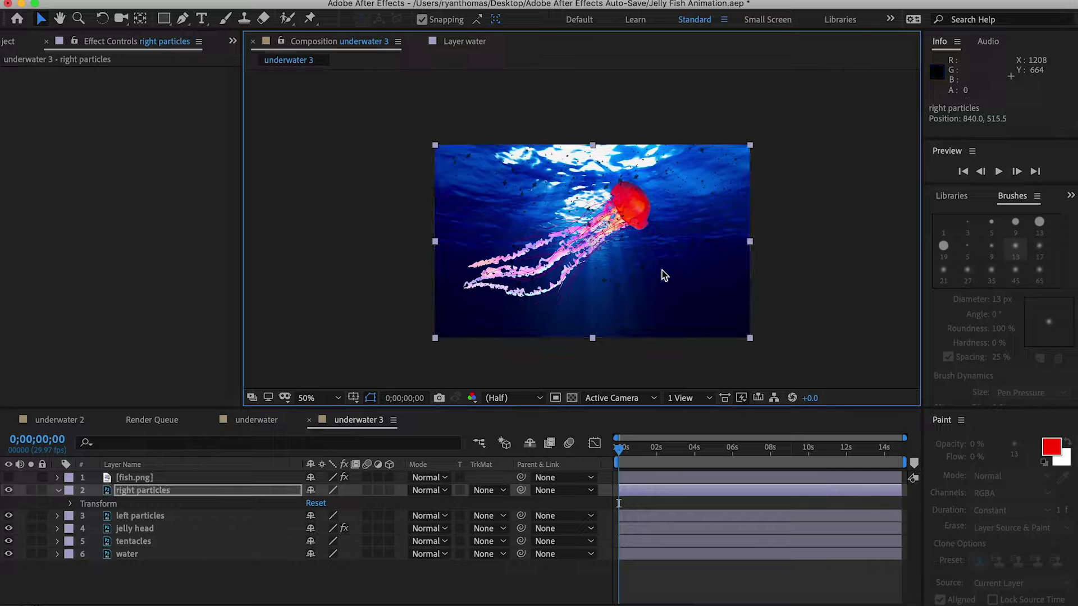
pyautogui.press('super+z')
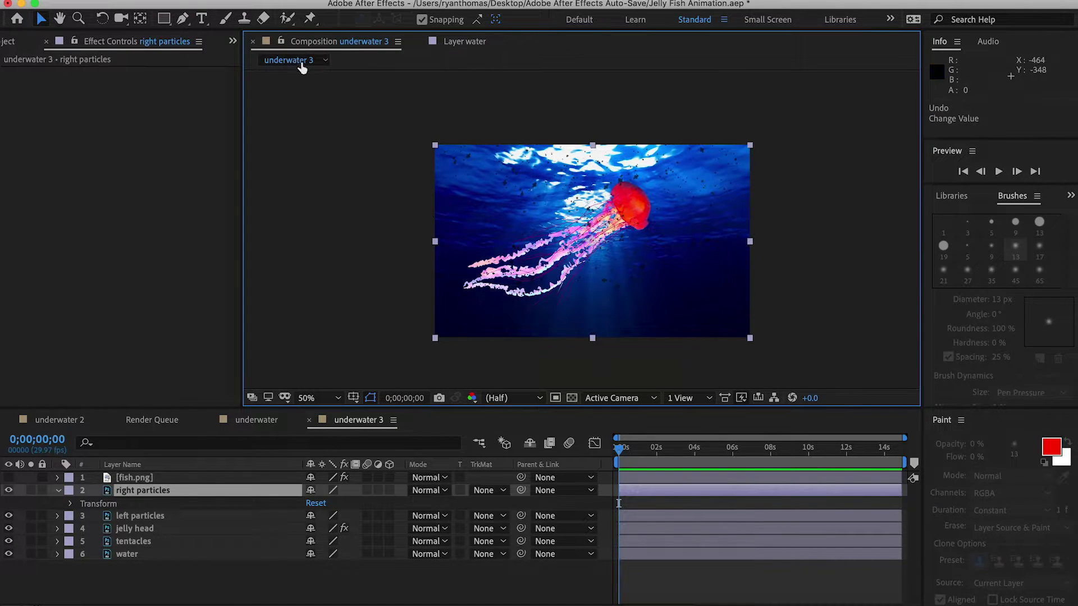
# - Apply the CC Slant distortion effect to the right particles layer
pyautogui.click(158, 493)
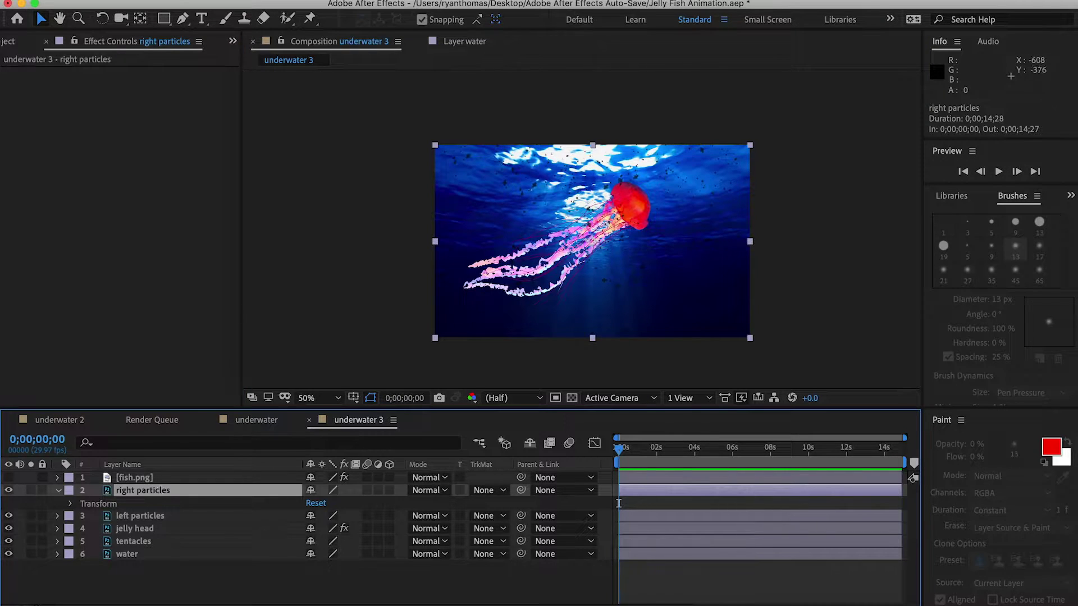
pyautogui.click(306, 0)
pyautogui.moveTo(337, 159)
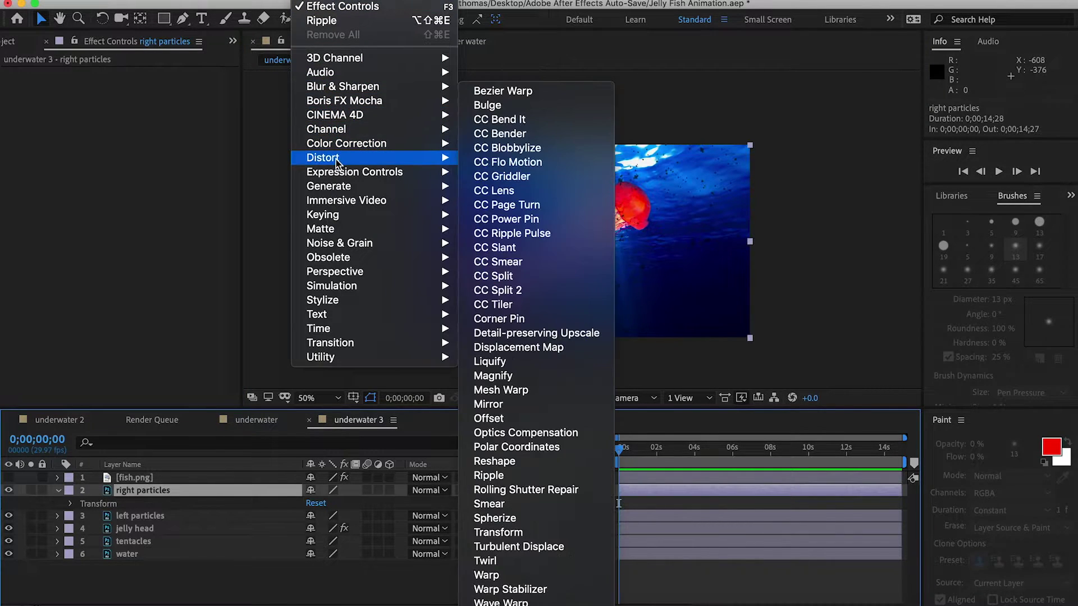
pyautogui.click(528, 256)
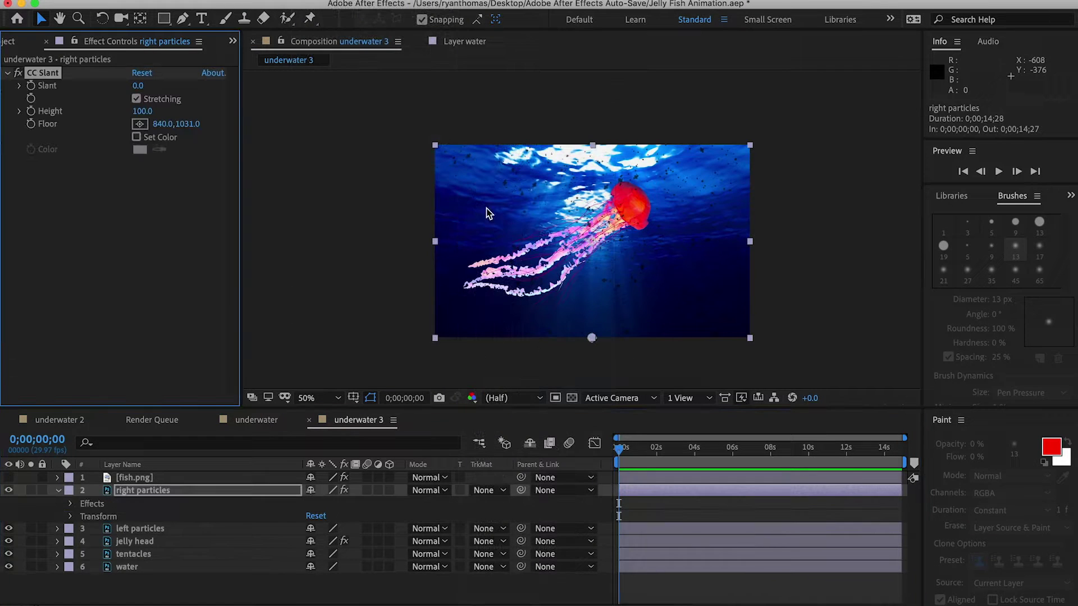
# - Keyframe the right particles' CC Slant at the start of the composition with a slant of 20
pyautogui.click(620, 456)
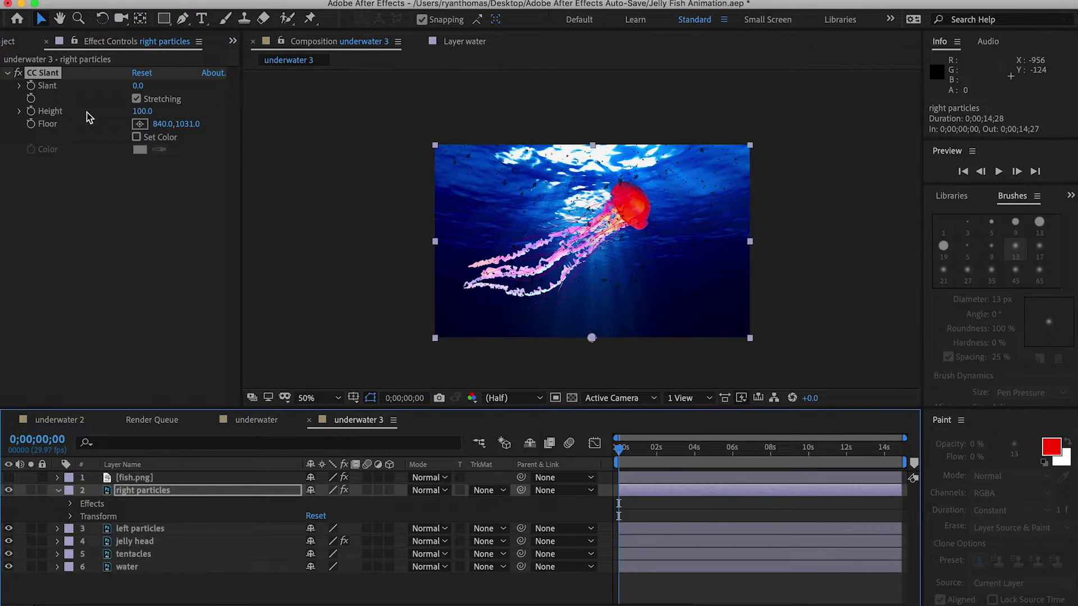
pyautogui.click(33, 93)
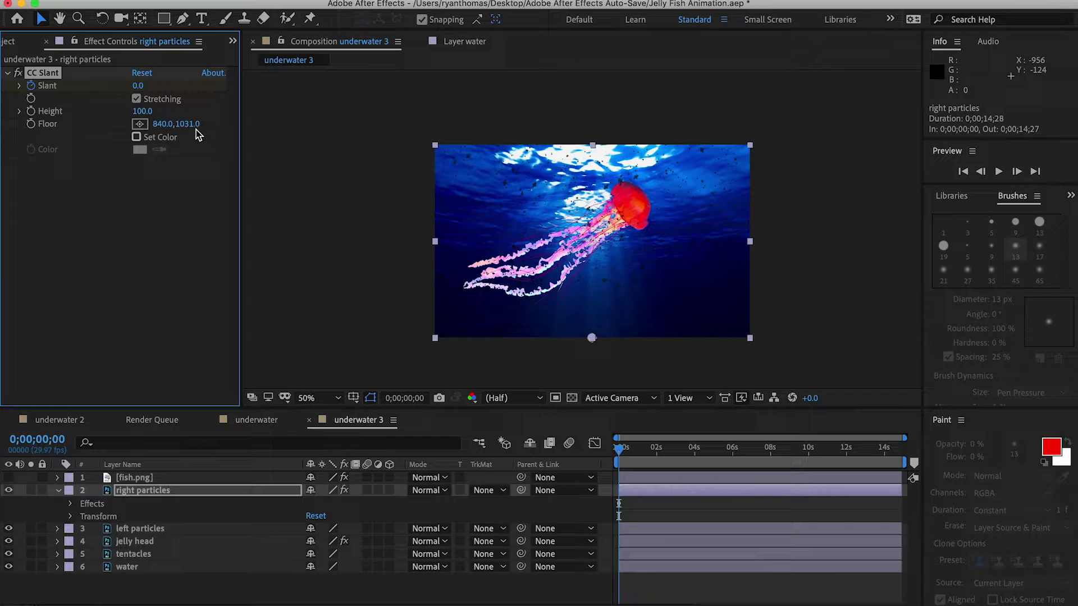
pyautogui.click(141, 86)
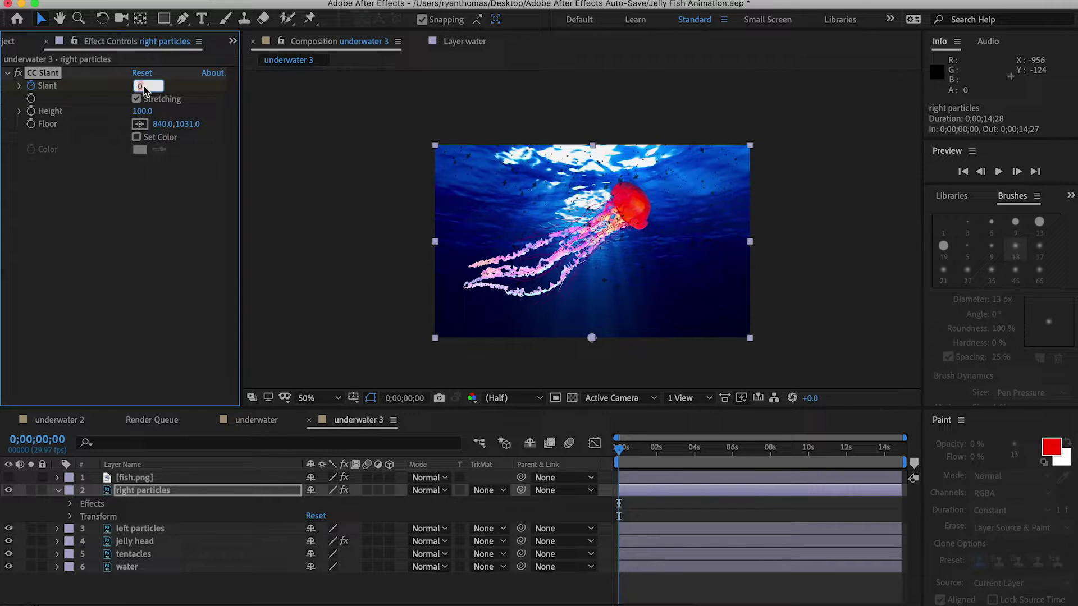
pyautogui.press('Return')
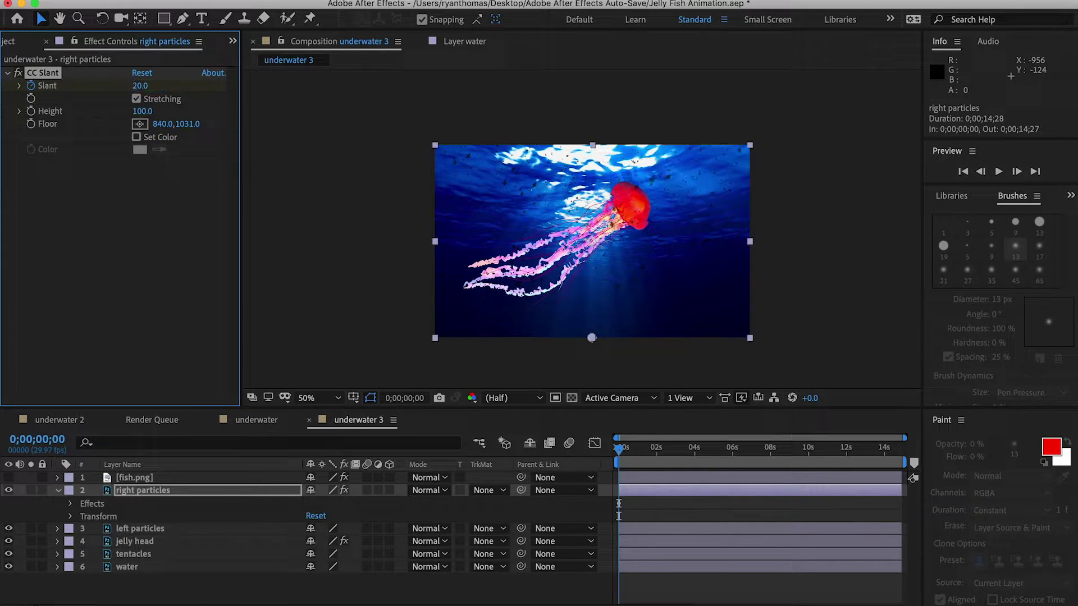
# - Add a slant keyframe of -20 at the end of the composition, 0;00;14;27, for the right particles
pyautogui.moveTo(619, 454); pyautogui.dragTo(927, 463)
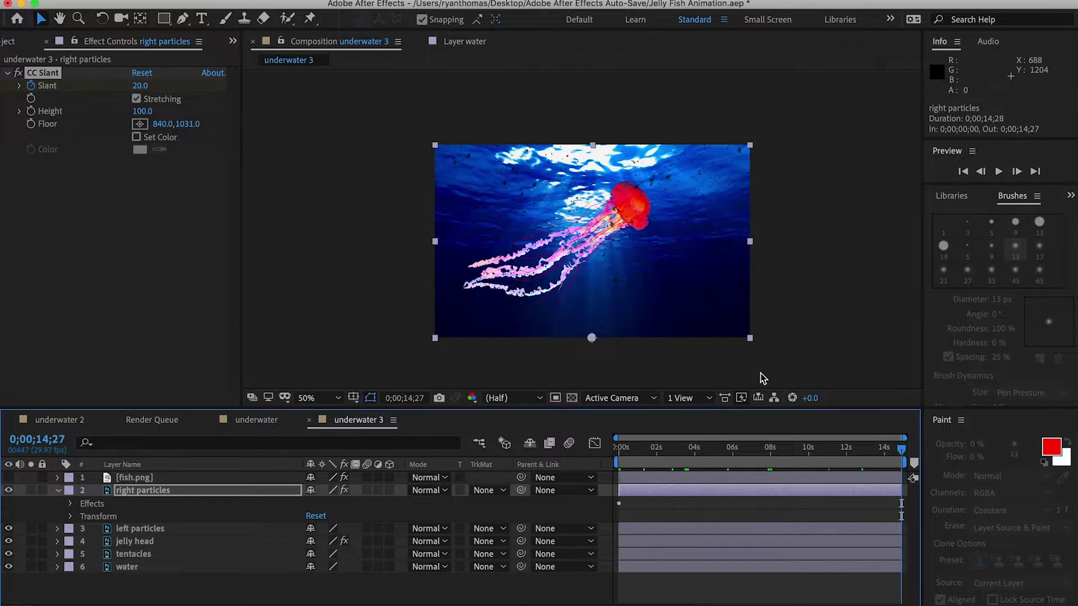
pyautogui.click(142, 86)
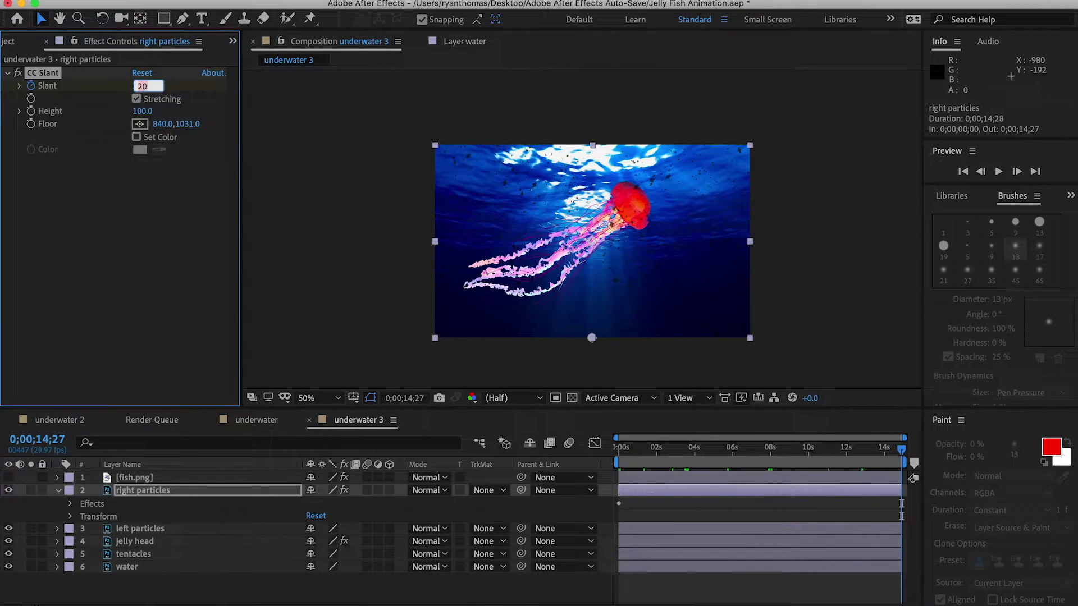
pyautogui.write('-20')
pyautogui.press('Return')
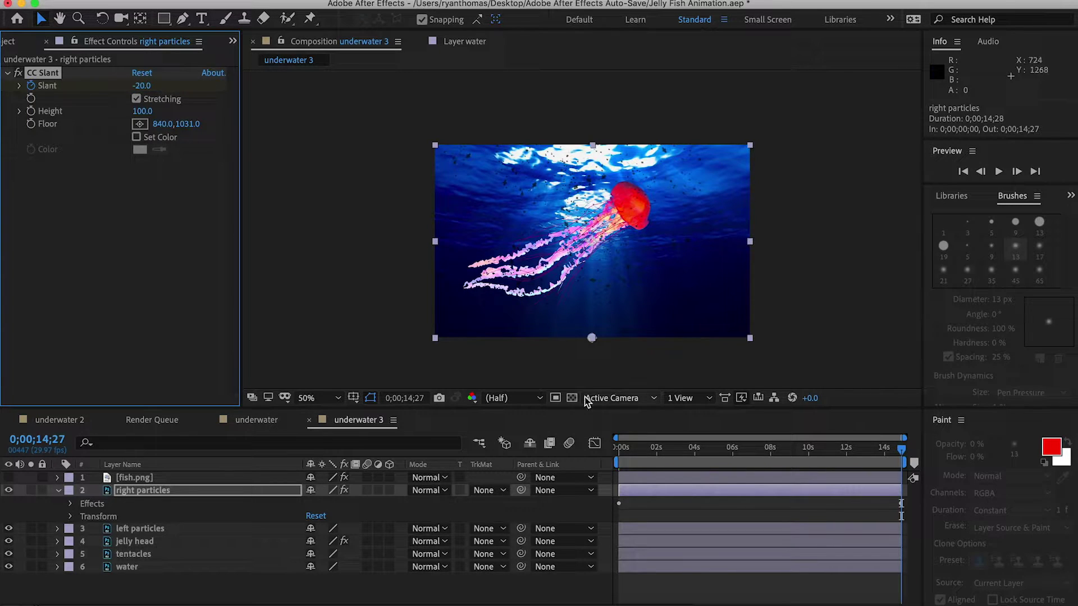
# - Preview the right particles' slant animation from the start of the composition
pyautogui.click(622, 440)
pyautogui.click(615, 449)
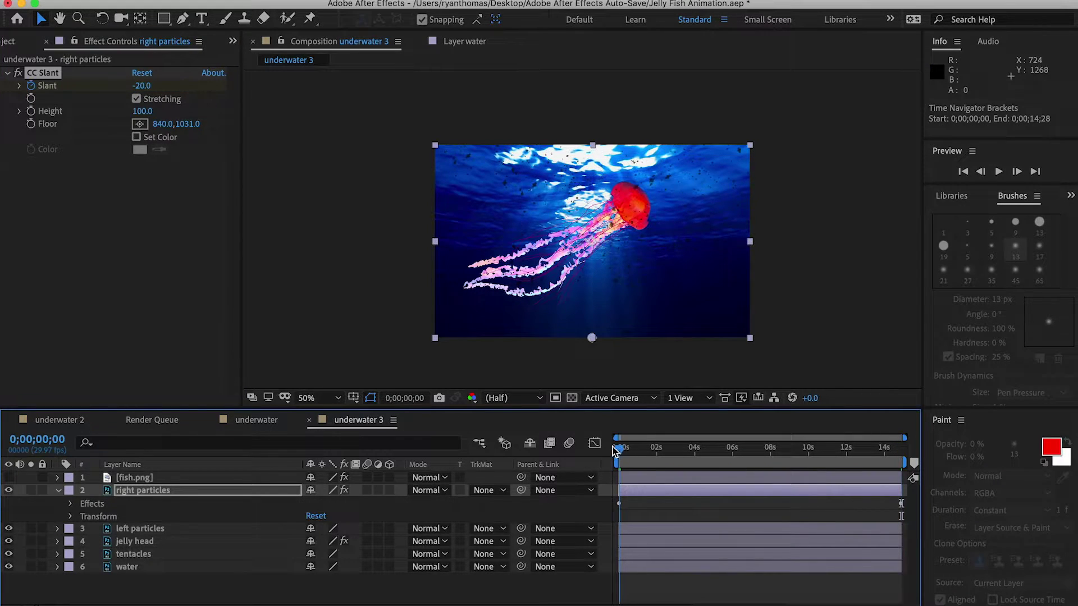
pyautogui.press('space')
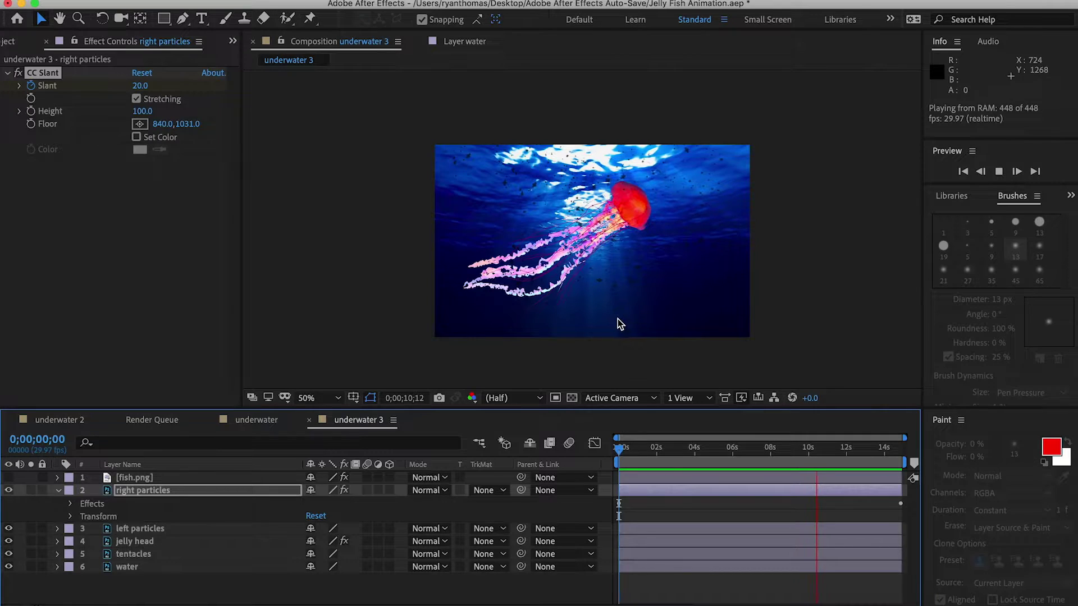
pyautogui.press('space')
# - Place the right particles' slant floor point at about 1240, 1040 along the image's lower edge and preview the motion from the start
pyautogui.click(140, 124)
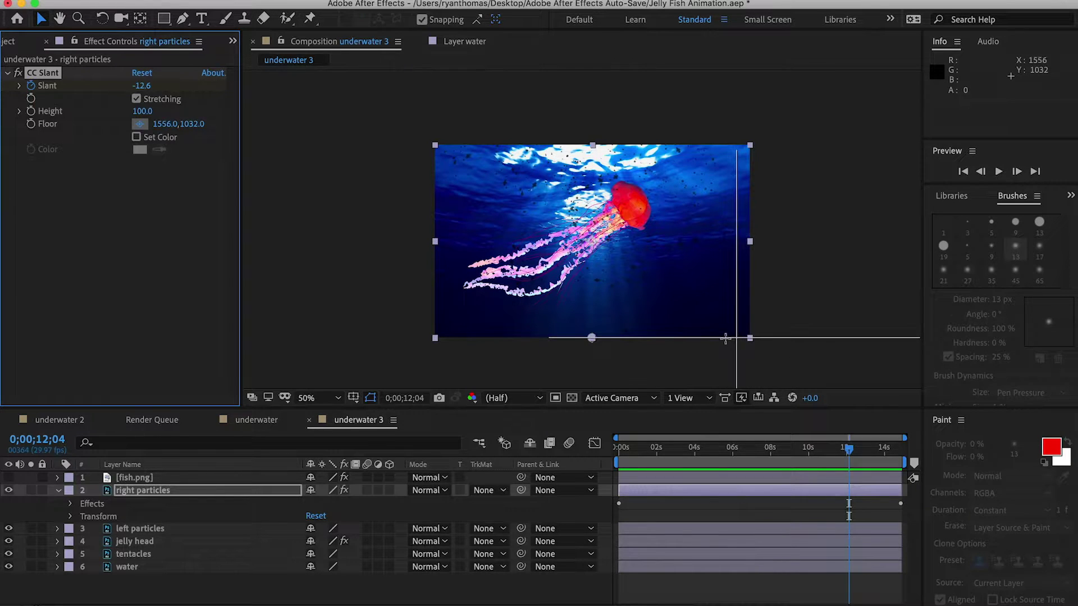
pyautogui.click(527, 325)
pyautogui.click(137, 124)
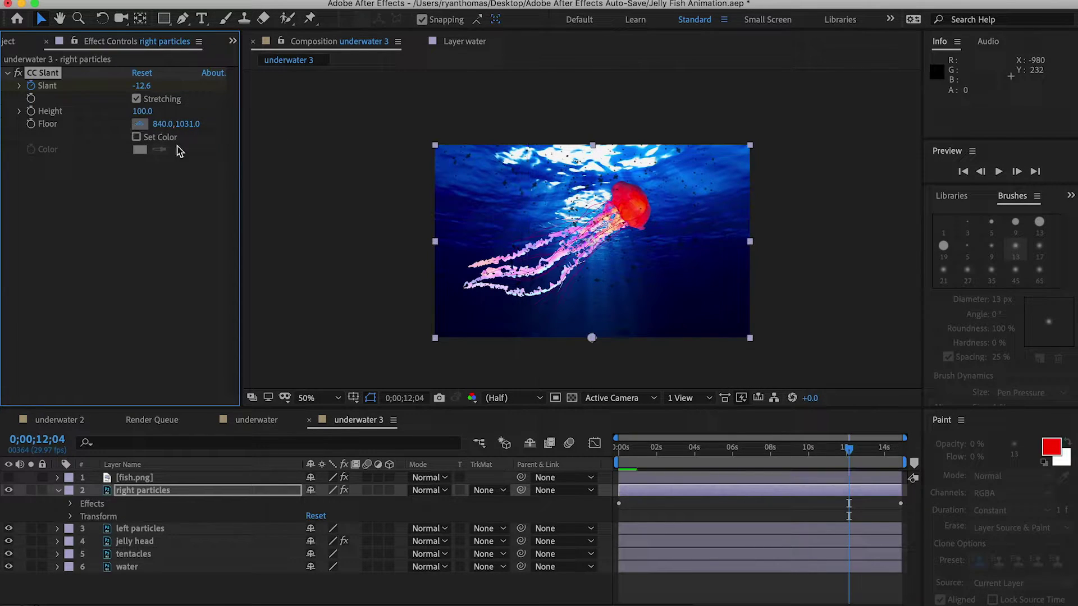
pyautogui.click(668, 339)
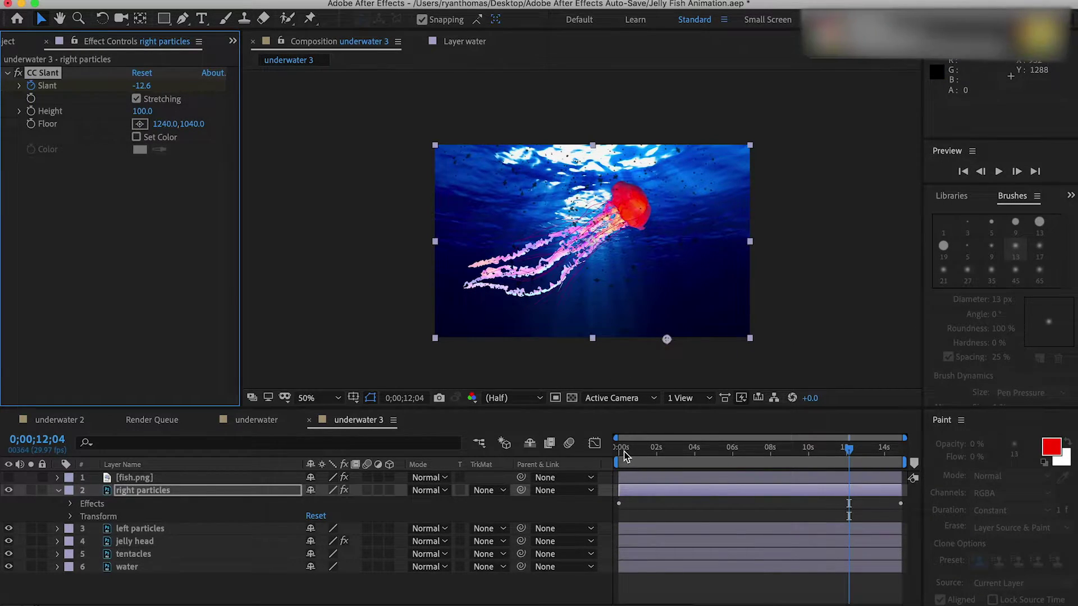
pyautogui.click(619, 448)
pyautogui.press('space')
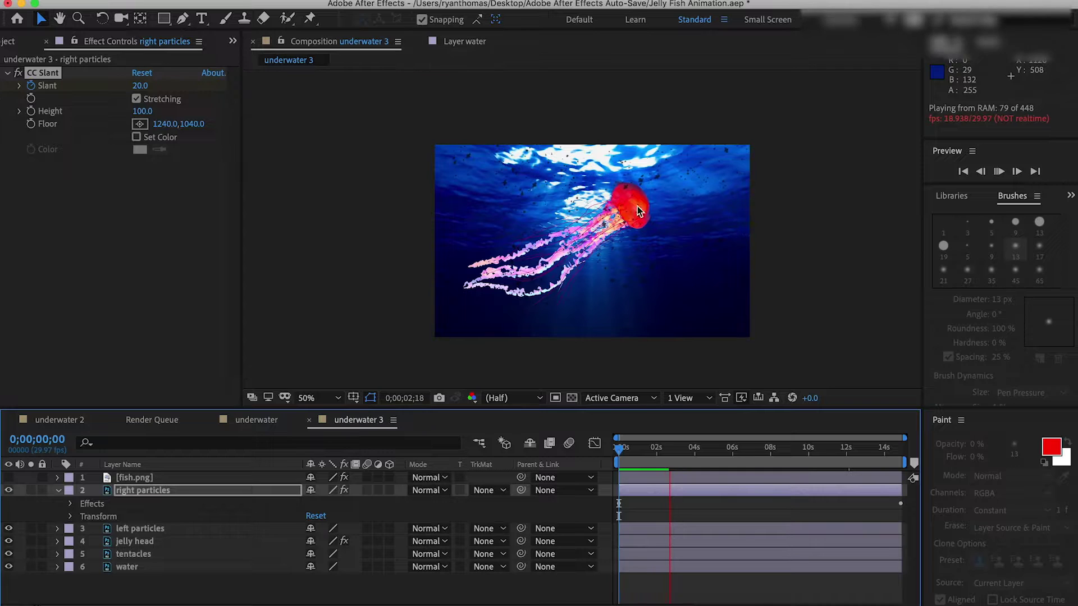
pyautogui.press('space')
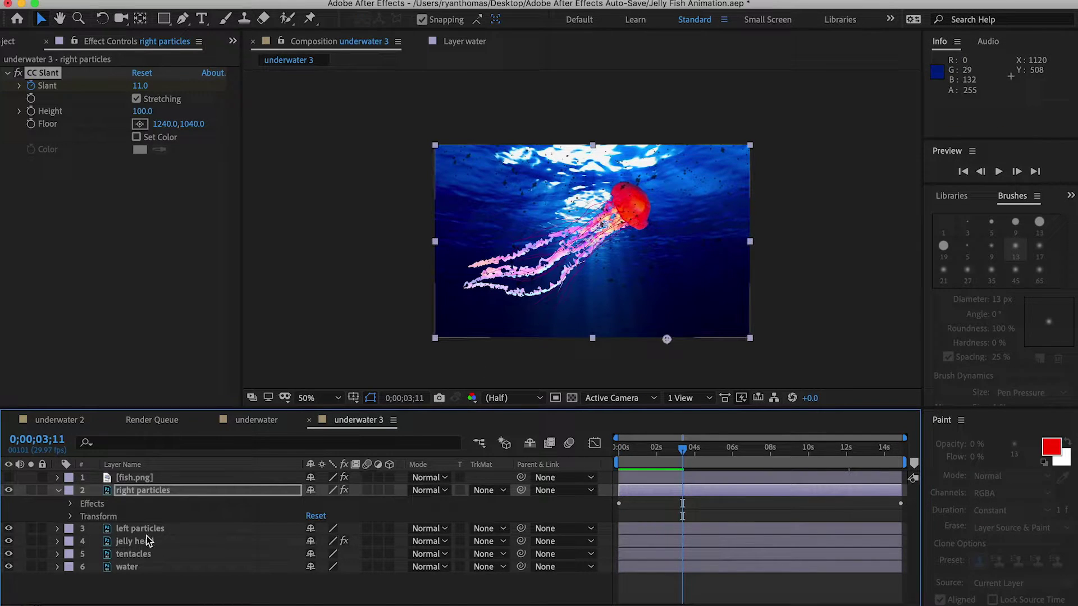
# - Apply the CC Slant distortion effect to the left particles layer and return the playhead to the start
pyautogui.click(150, 531)
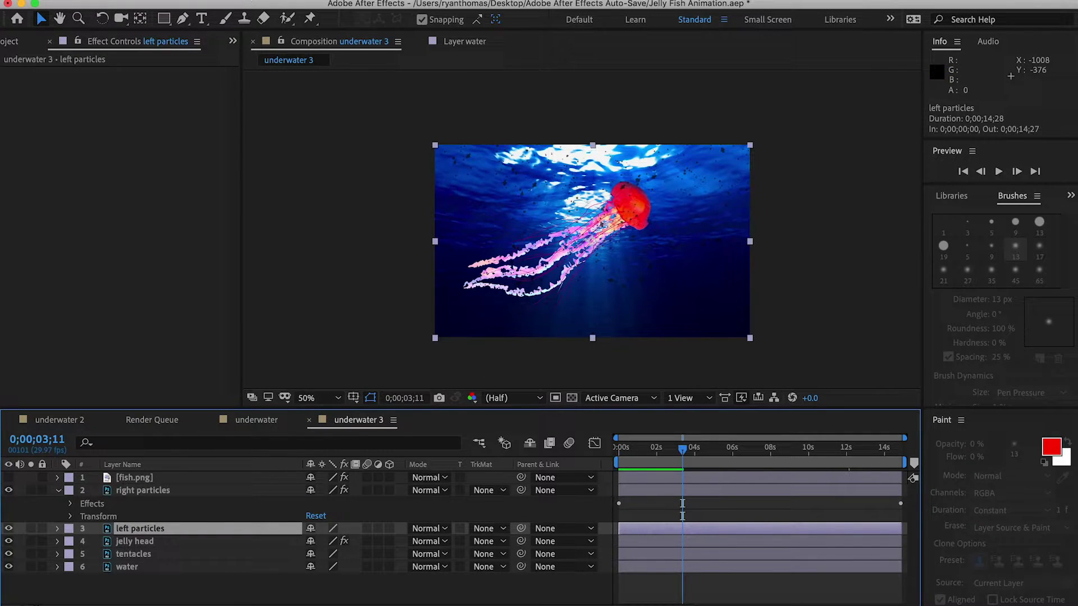
pyautogui.click(311, 0)
pyautogui.moveTo(353, 160)
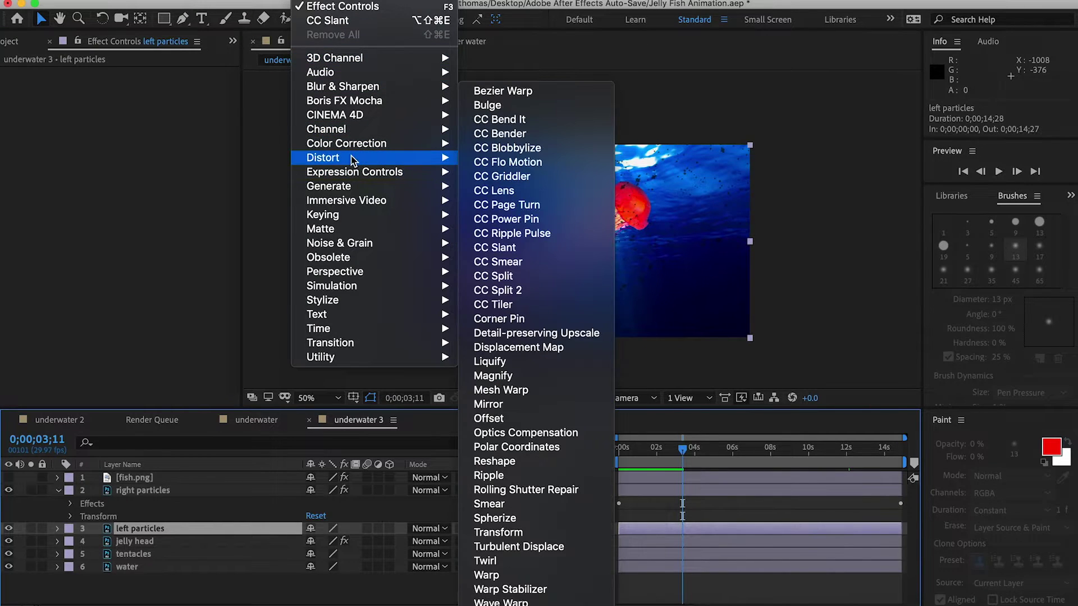
pyautogui.click(526, 251)
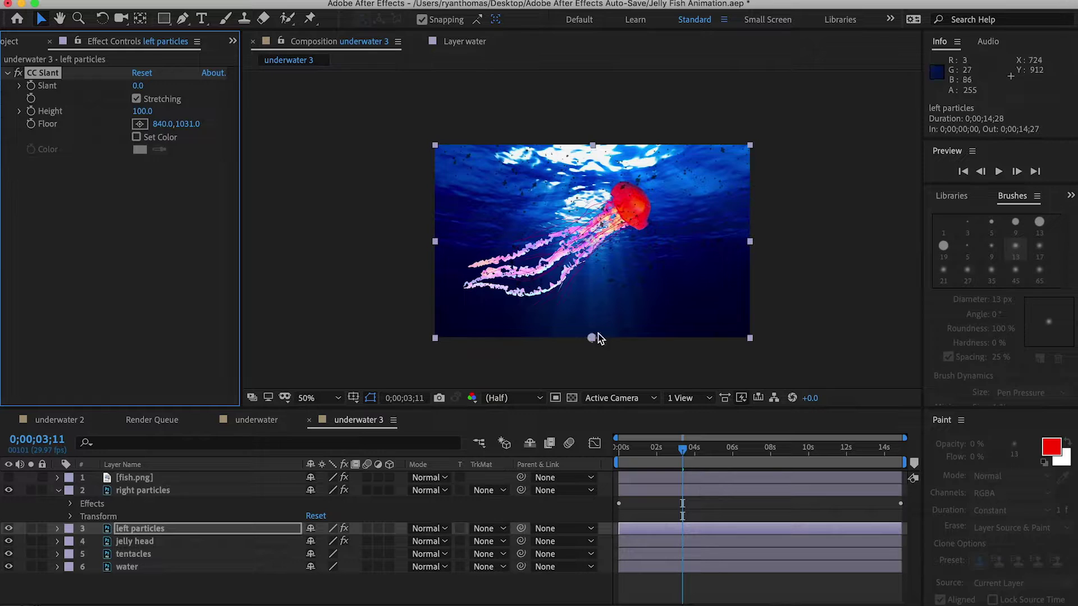
pyautogui.moveTo(683, 452); pyautogui.dragTo(595, 461)
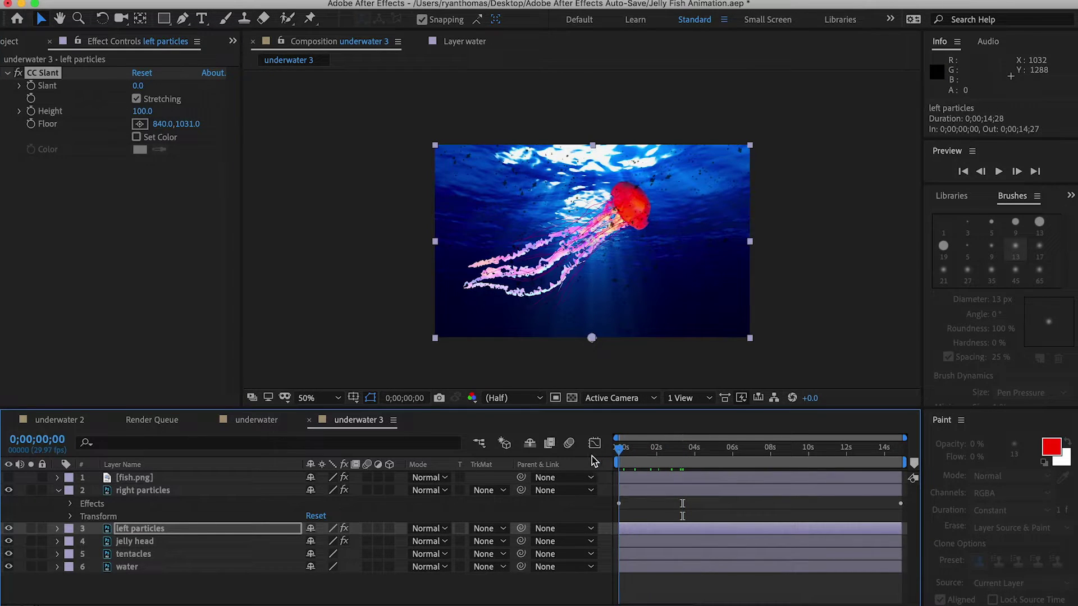
# - Add a slant keyframe of -20 at the start of the composition for the left particles
pyautogui.click(33, 93)
pyautogui.click(137, 87)
pyautogui.write('-20')
pyautogui.press('Return')
# - Add a slant keyframe of 20 for the left particles at 0;00;14;27 and preview the motion from the start
pyautogui.moveTo(619, 455); pyautogui.dragTo(932, 471)
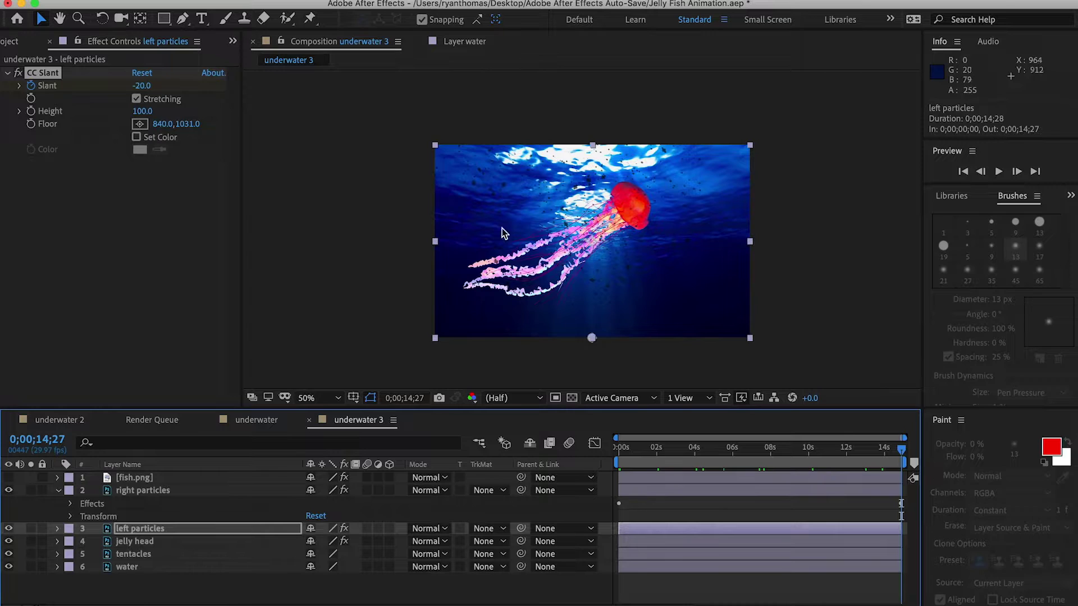
pyautogui.click(141, 86)
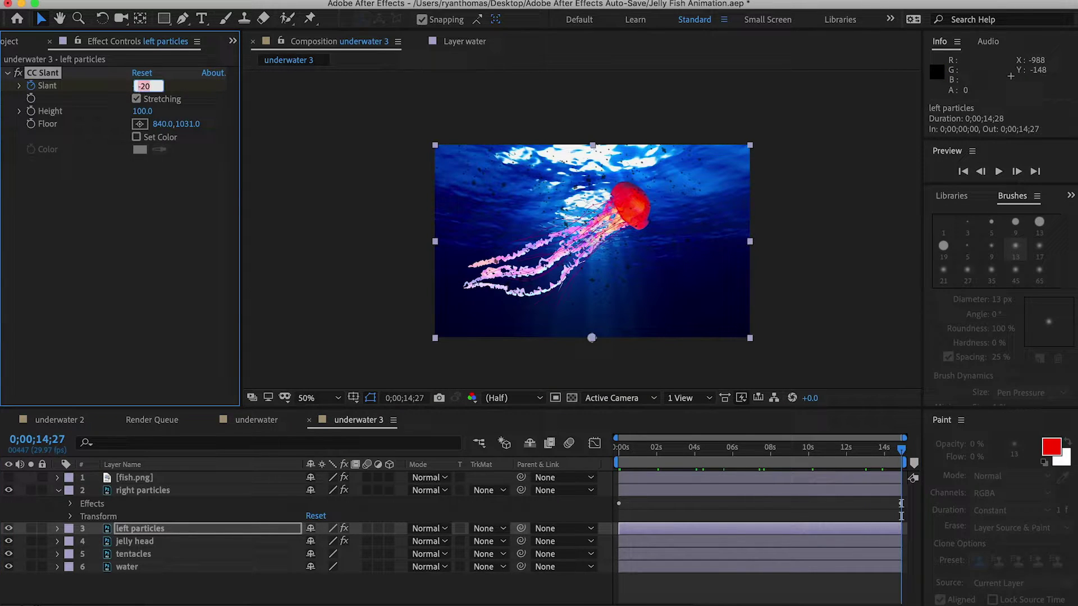
pyautogui.press('Return')
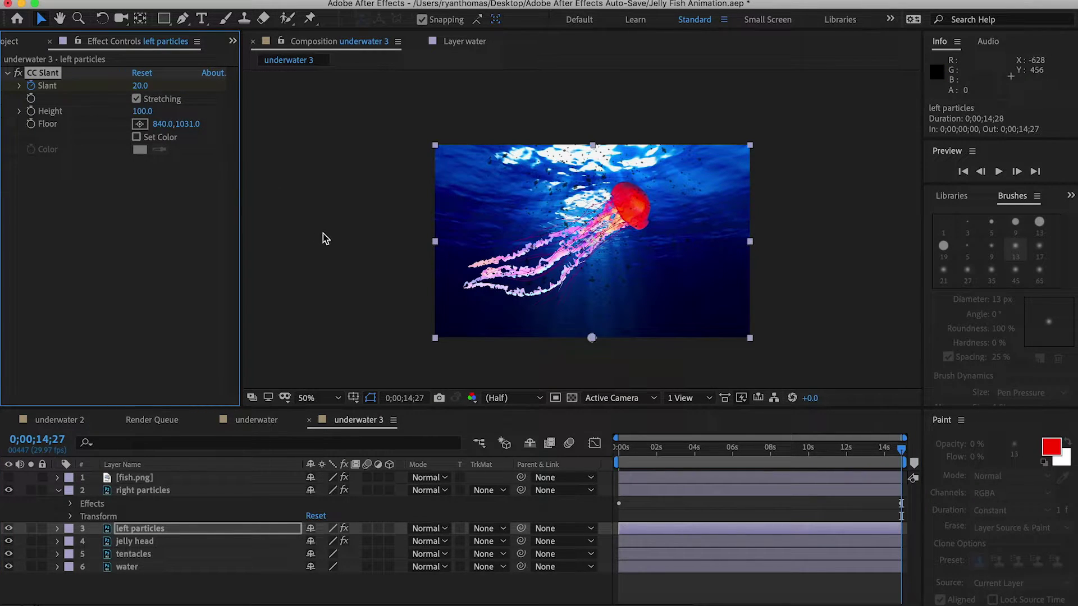
pyautogui.moveTo(625, 459); pyautogui.dragTo(617, 459)
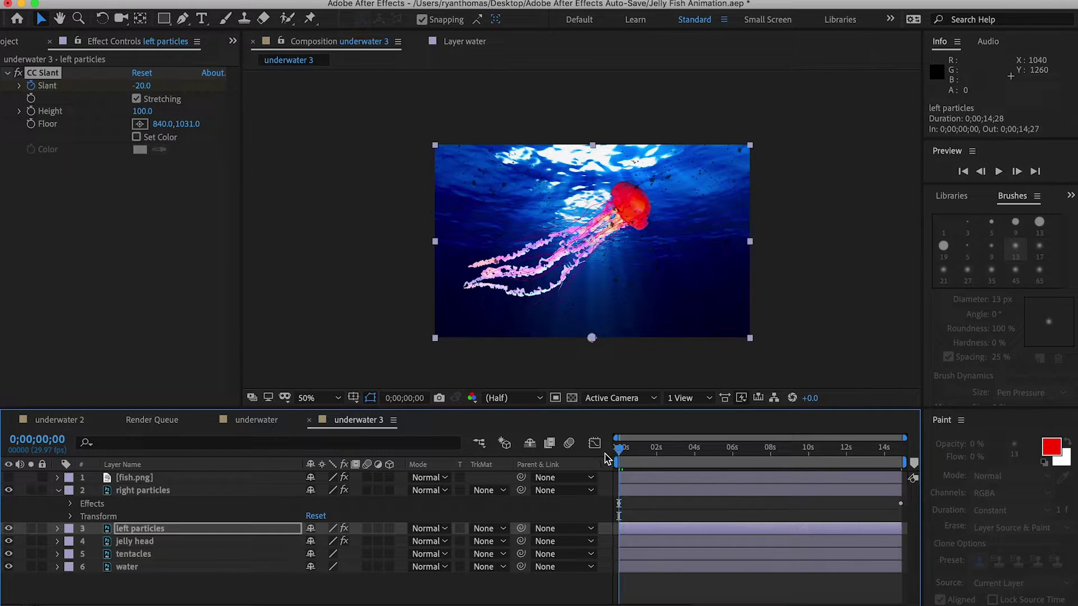
pyautogui.press('space')
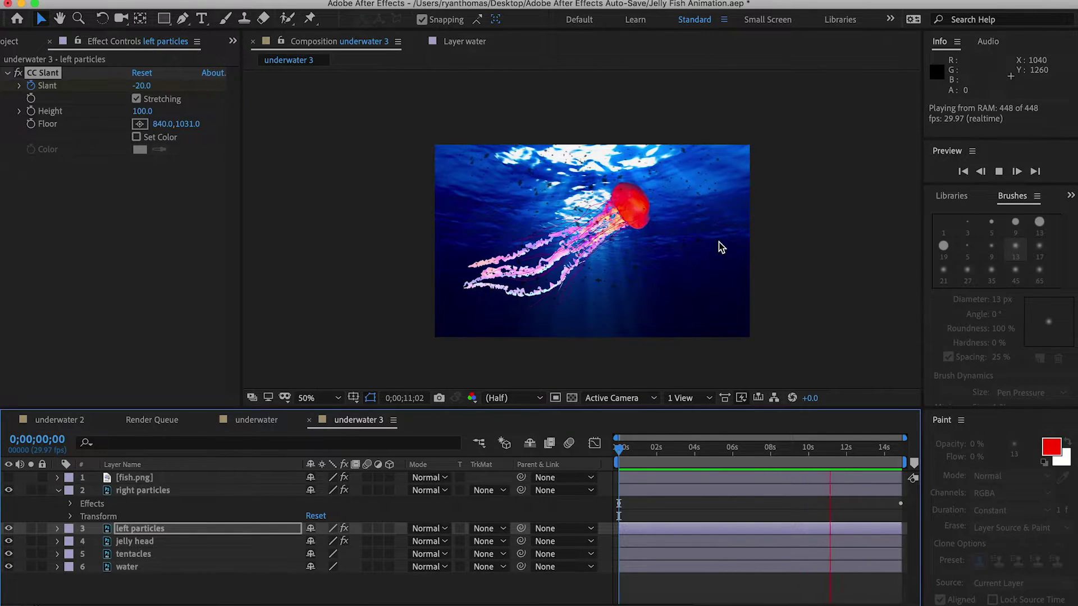
# - Duplicate the right particles layer, placing the copy at about 288, 1031 with its width scaled to about 132%, and preview from the start
pyautogui.click(141, 497)
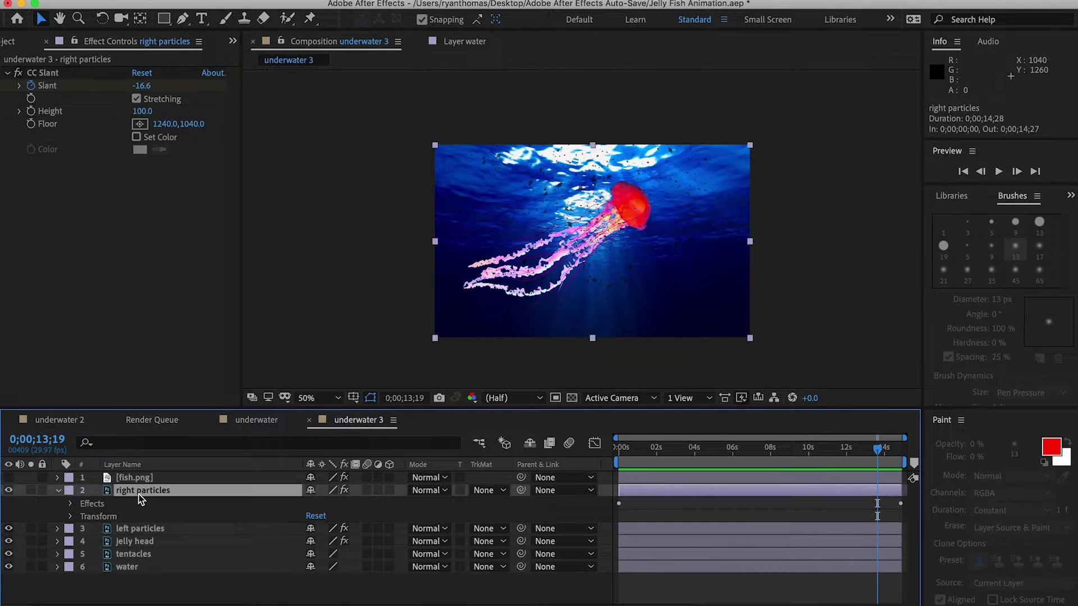
pyautogui.press('super+d')
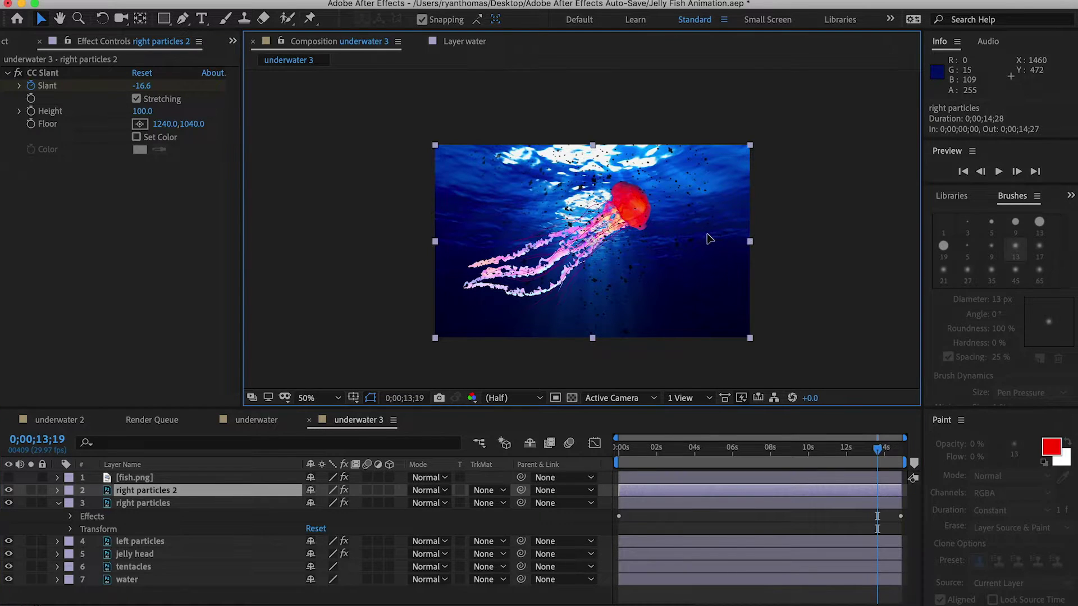
pyautogui.moveTo(704, 239); pyautogui.dragTo(603, 261)
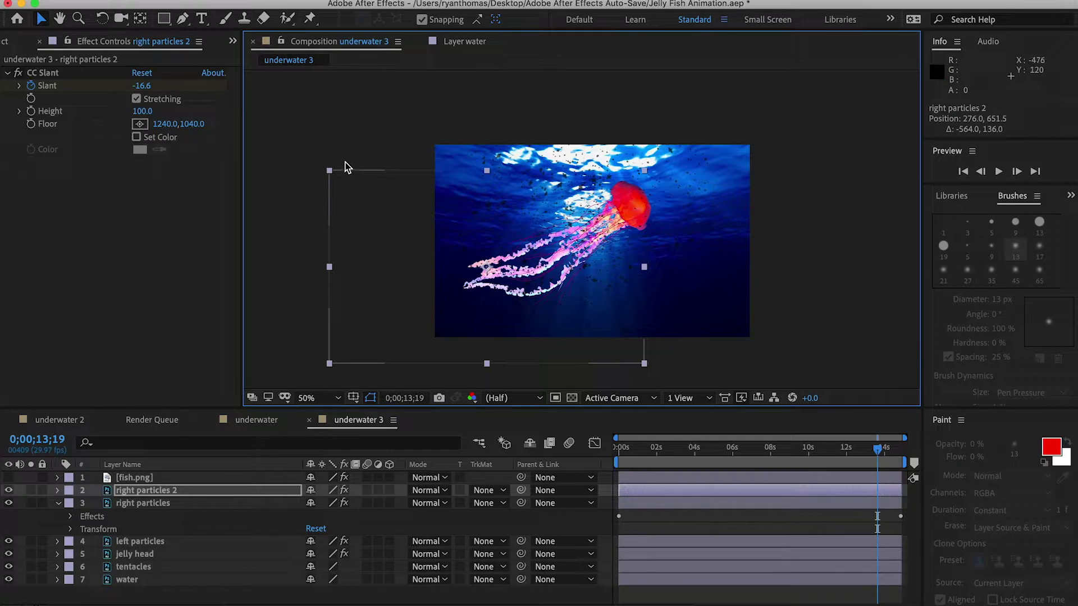
pyautogui.moveTo(331, 270); pyautogui.dragTo(282, 271)
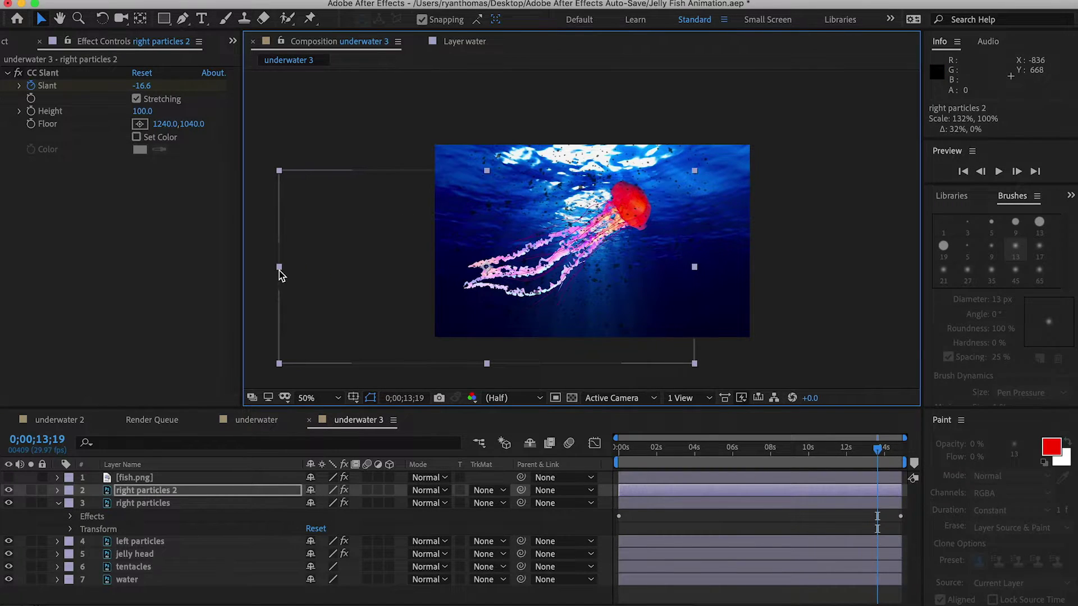
pyautogui.moveTo(498, 245); pyautogui.dragTo(500, 312)
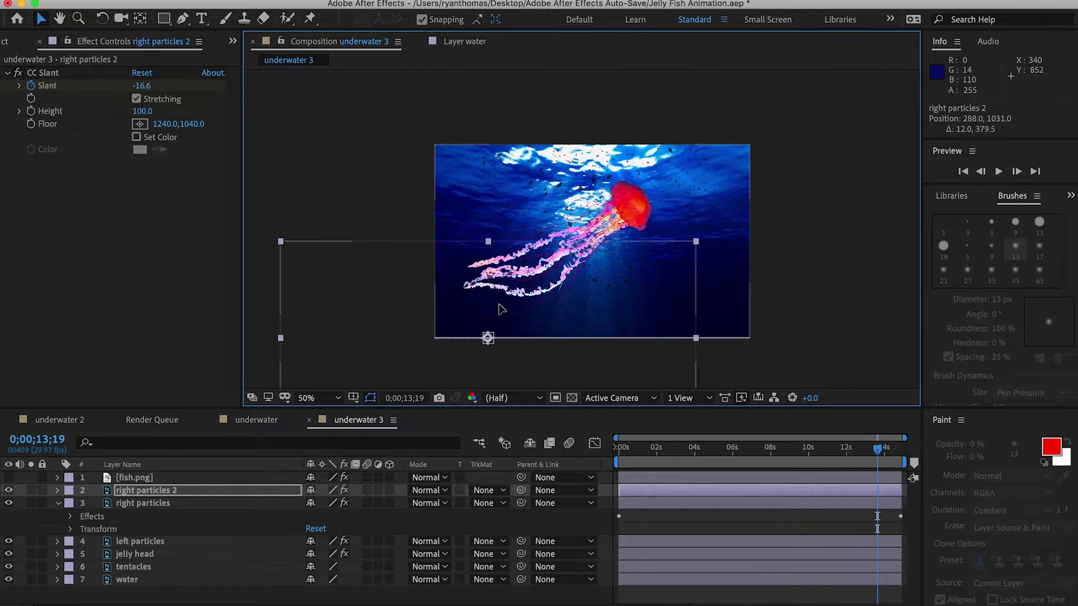
pyautogui.click(619, 456)
pyautogui.press('space')
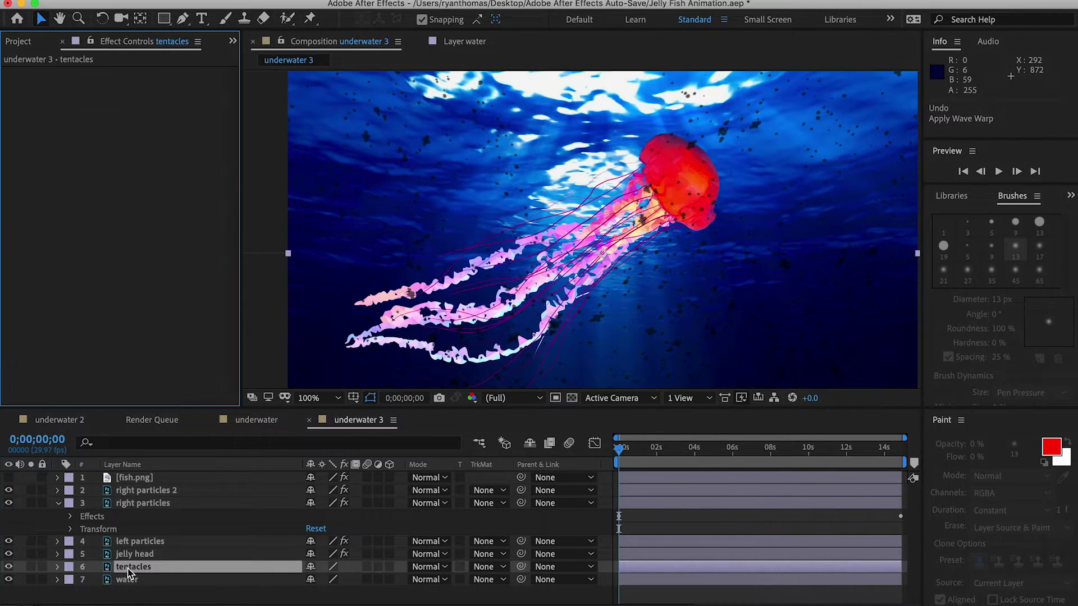
# - Apply the Wave Warp distortion effect to the tentacles layer
pyautogui.click(128, 568)
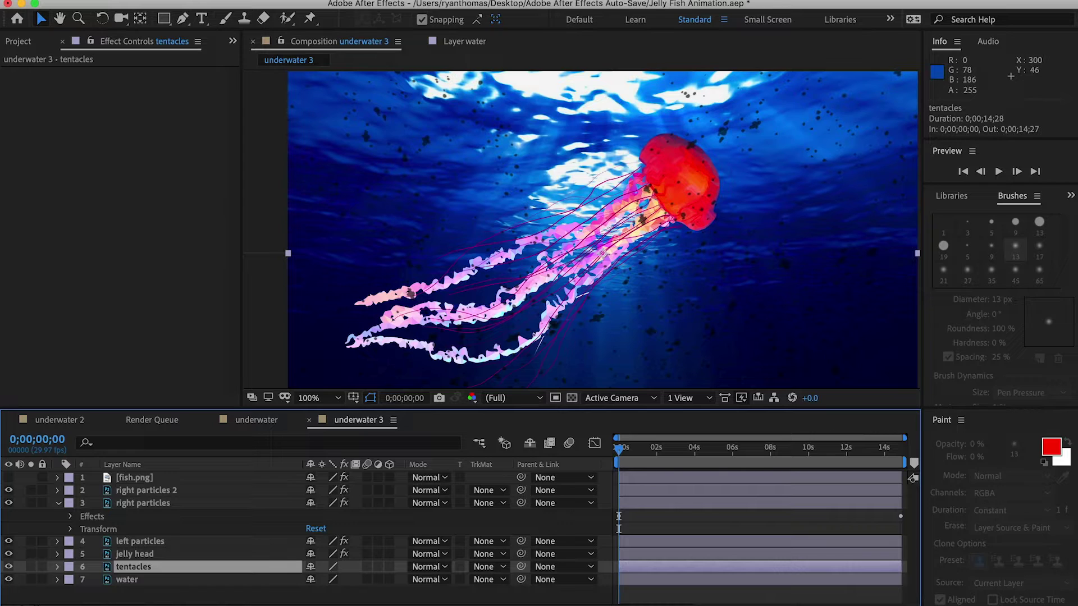
pyautogui.click(306, 0)
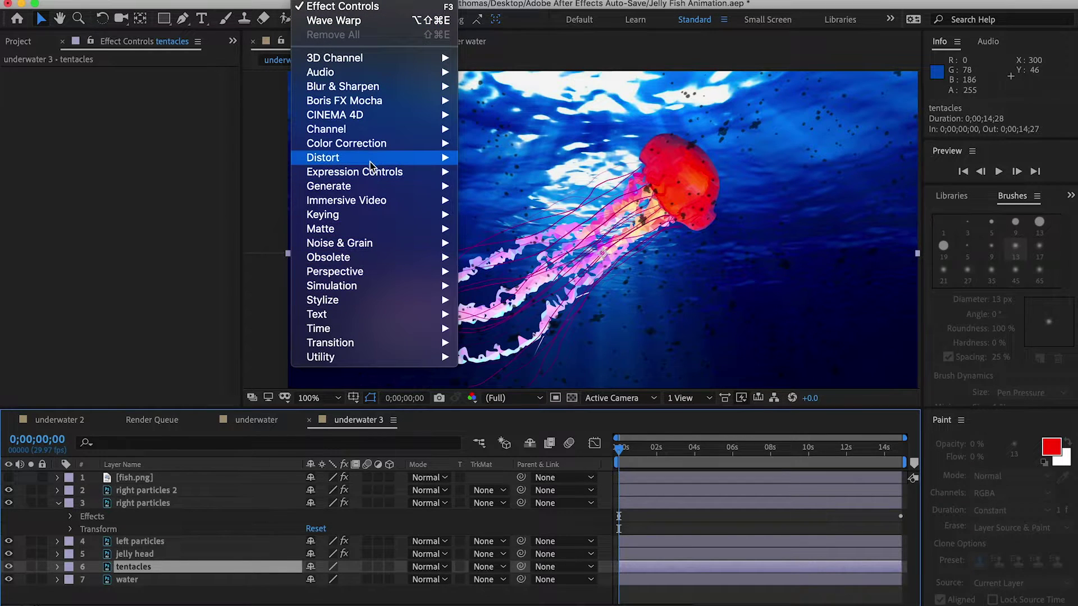
pyautogui.moveTo(382, 158)
pyautogui.click(542, 603)
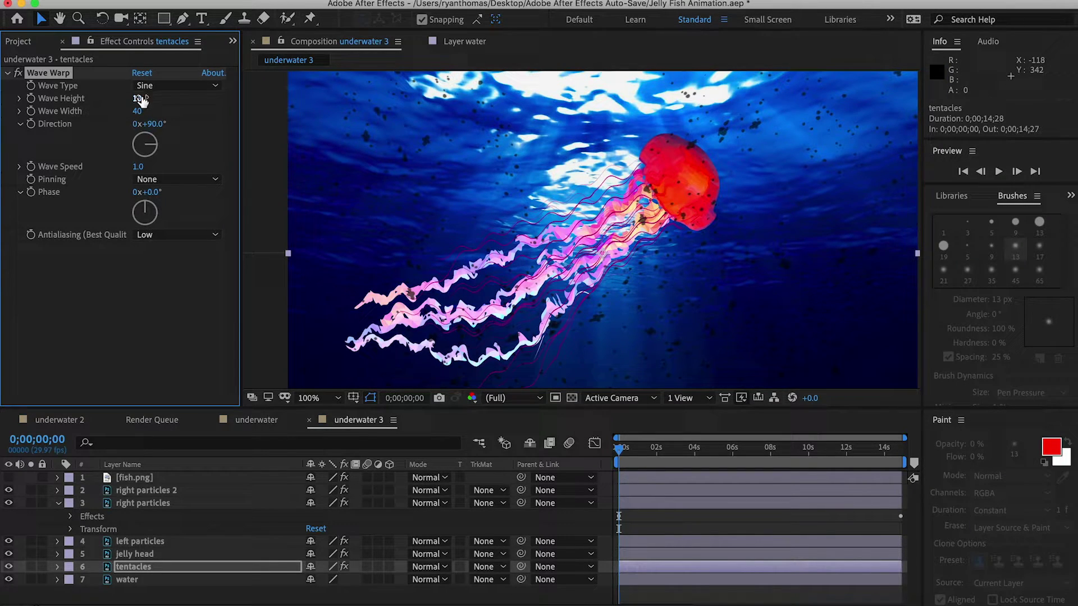
# - Set the tentacles' wave height to 6 and wave width to 68, and preview the motion
pyautogui.click(142, 100)
pyautogui.press('Return')
pyautogui.click(137, 113)
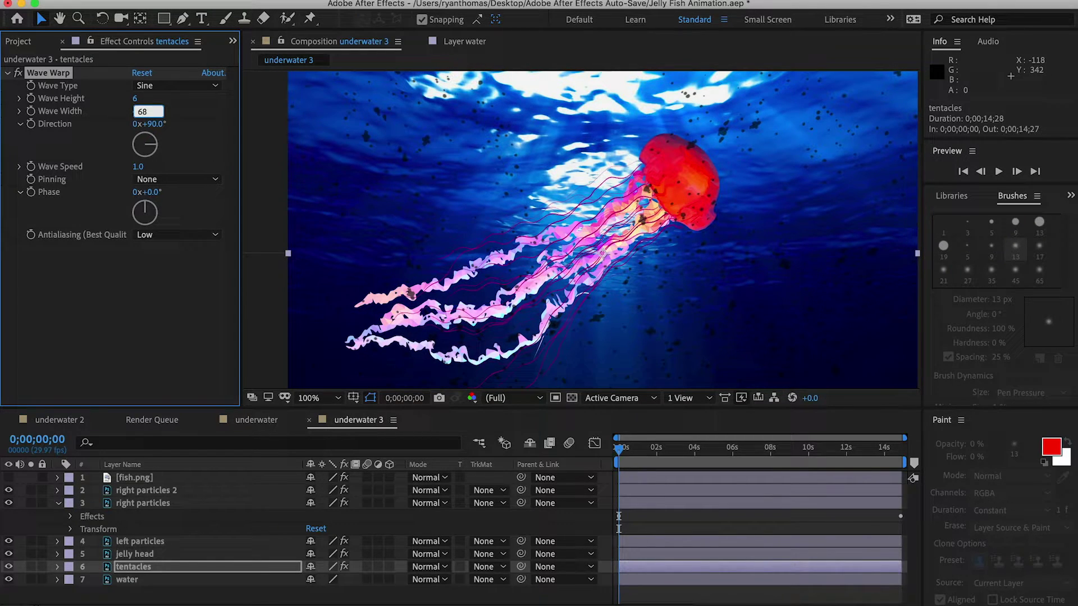
pyautogui.press('Return')
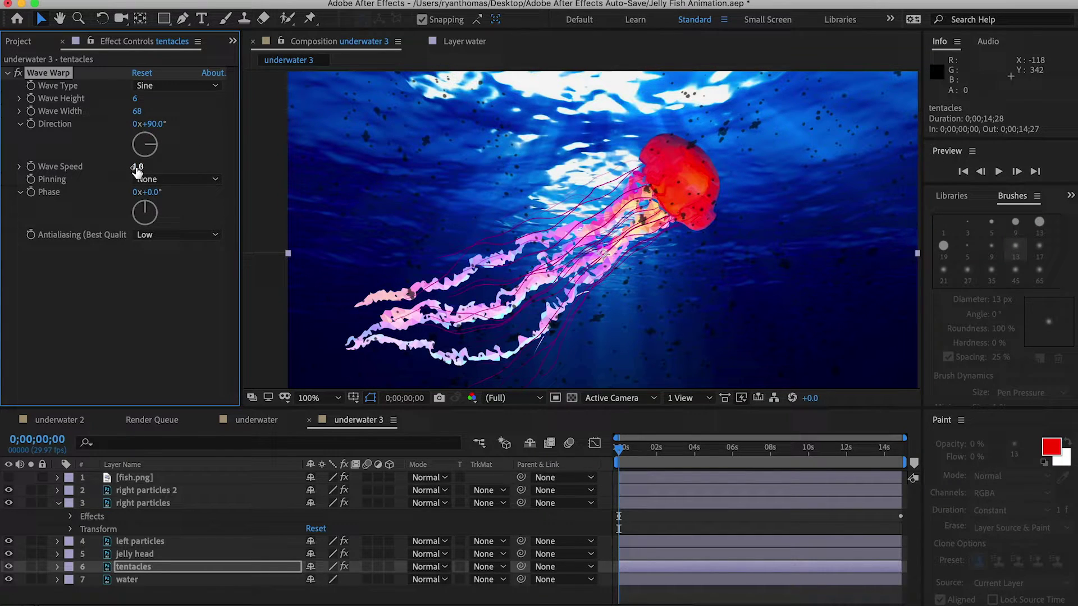
pyautogui.press('space')
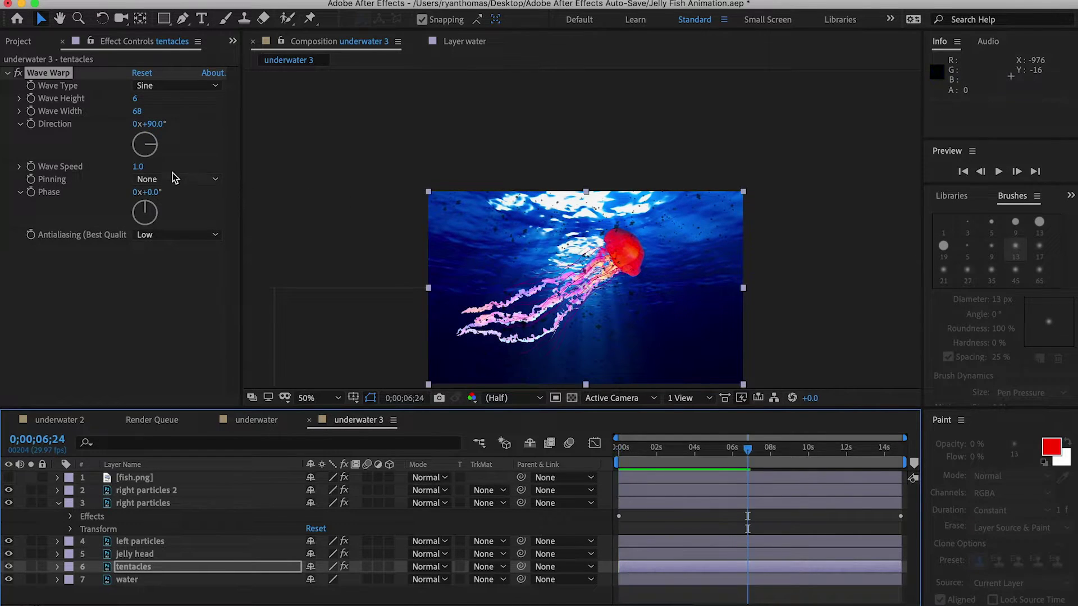
# - Set the tentacles' wave speed to 0.4 and preview the animation from the start
pyautogui.click(139, 167)
pyautogui.press('Return')
pyautogui.click(627, 453)
pyautogui.press('space')
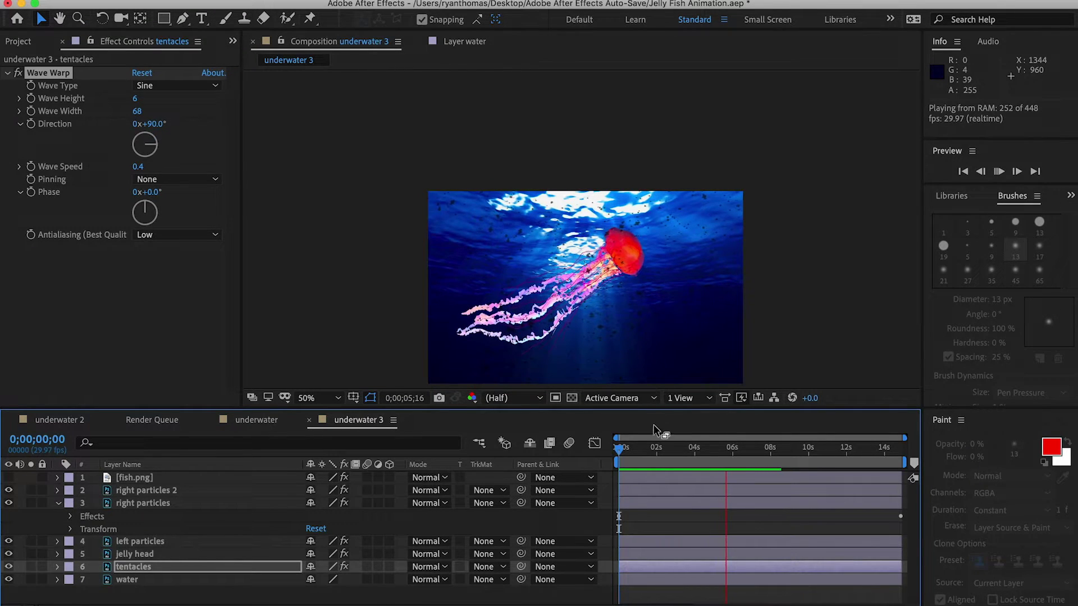
pyautogui.press('space')
# - Apply the Ripple distortion effect to the water layer
pyautogui.click(145, 581)
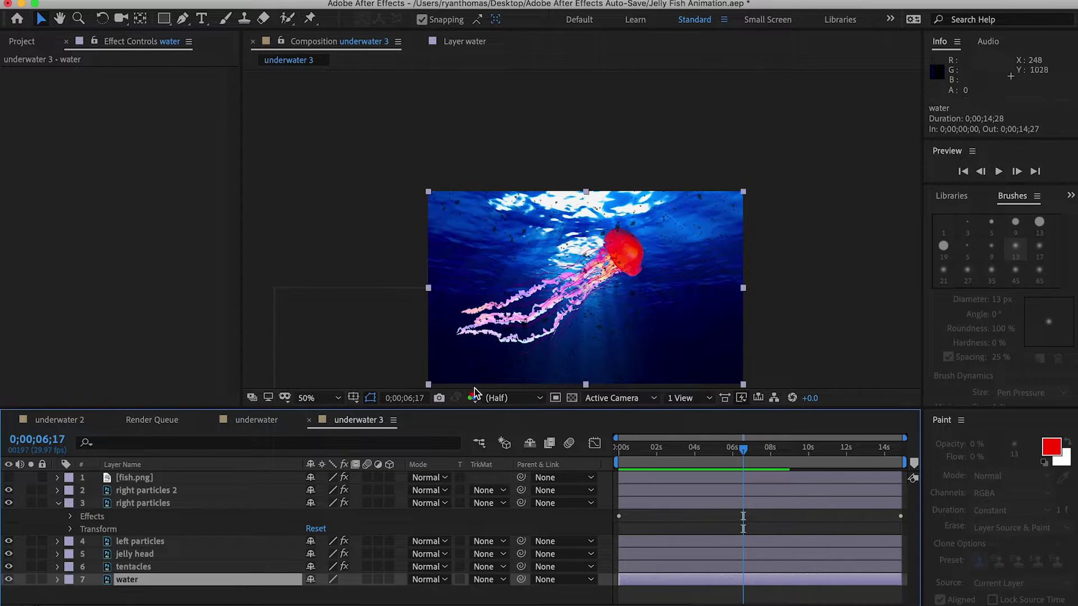
pyautogui.scroll(-1, 586, 264)
pyautogui.scroll(3, 586, 264)
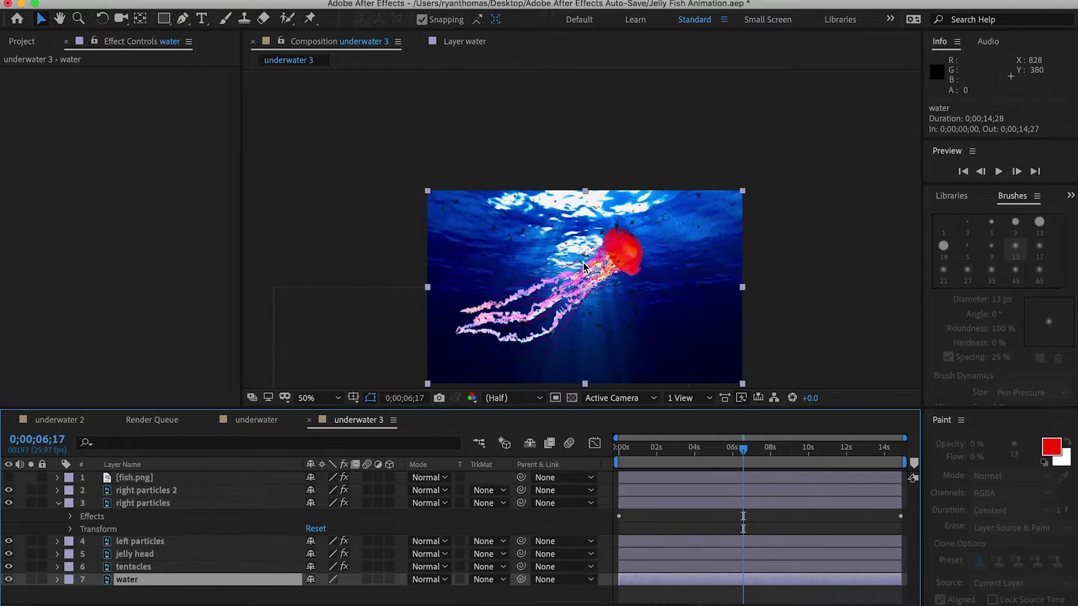
pyautogui.scroll(-2, 584, 265)
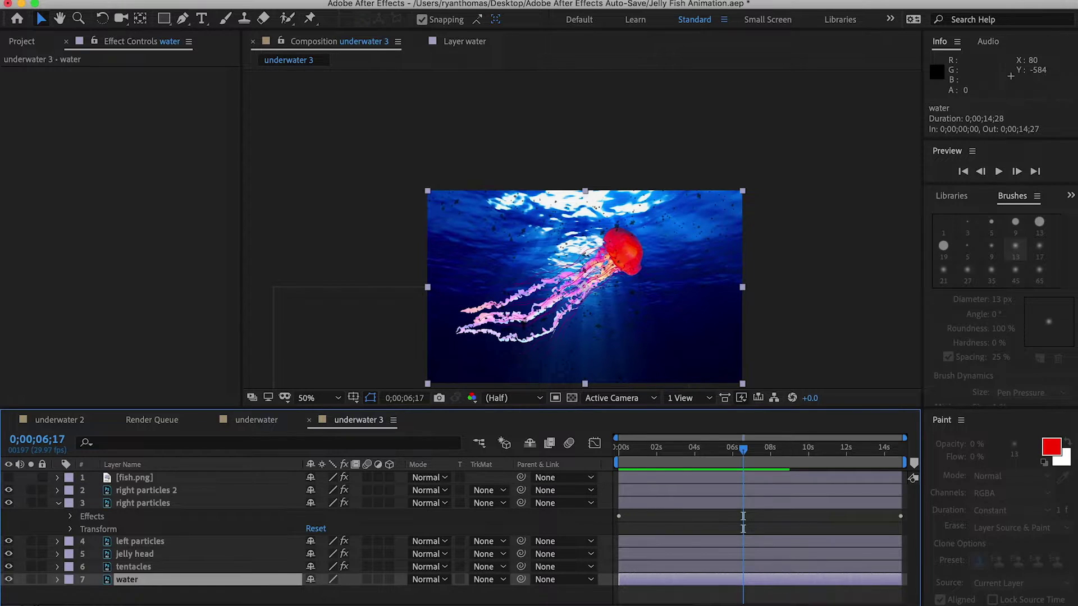
pyautogui.click(319, 1)
pyautogui.moveTo(405, 163)
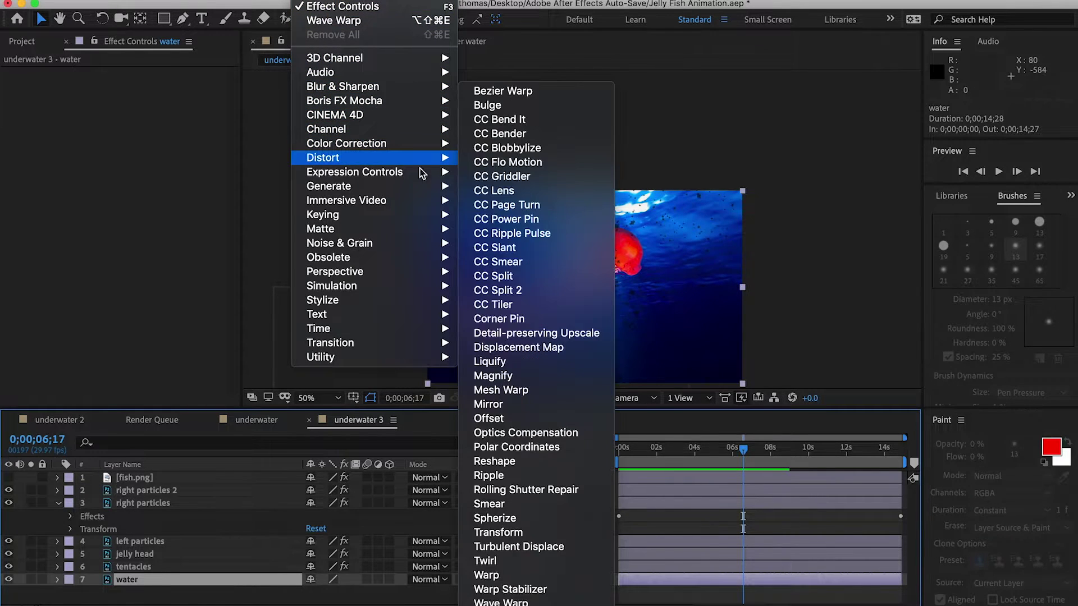
pyautogui.click(489, 476)
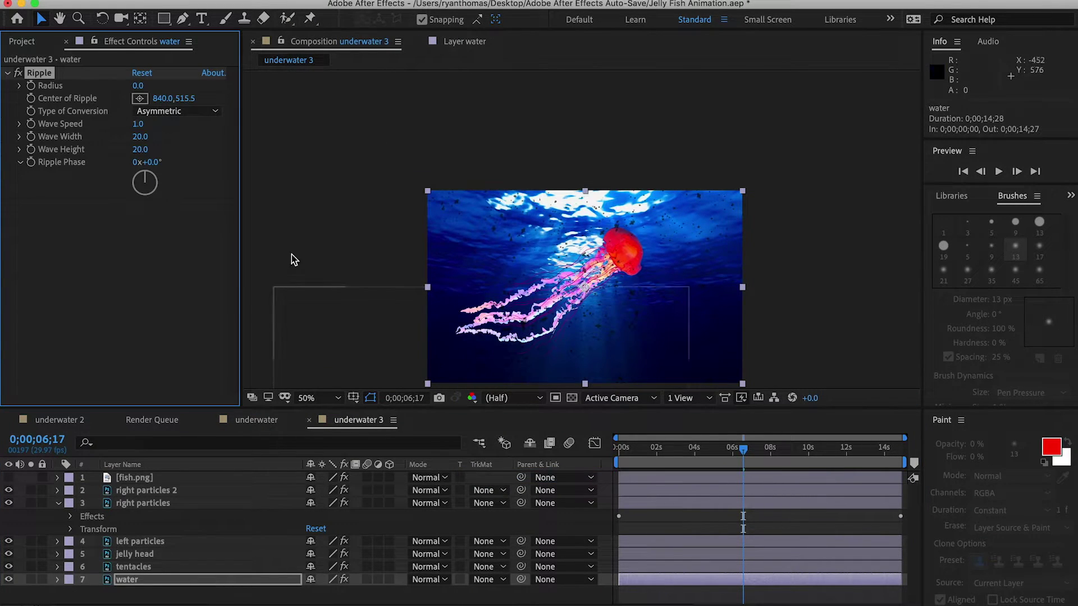
# - Place the water's ripple center above the image at about 880, -344 with a radius of 56, and preview from the start
pyautogui.click(141, 101)
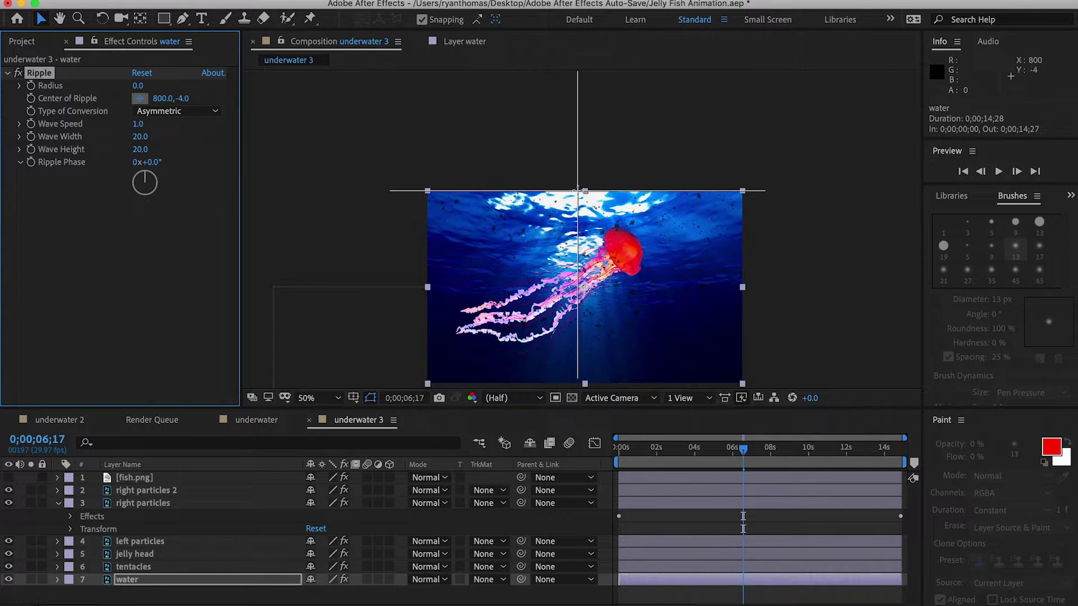
pyautogui.click(579, 179)
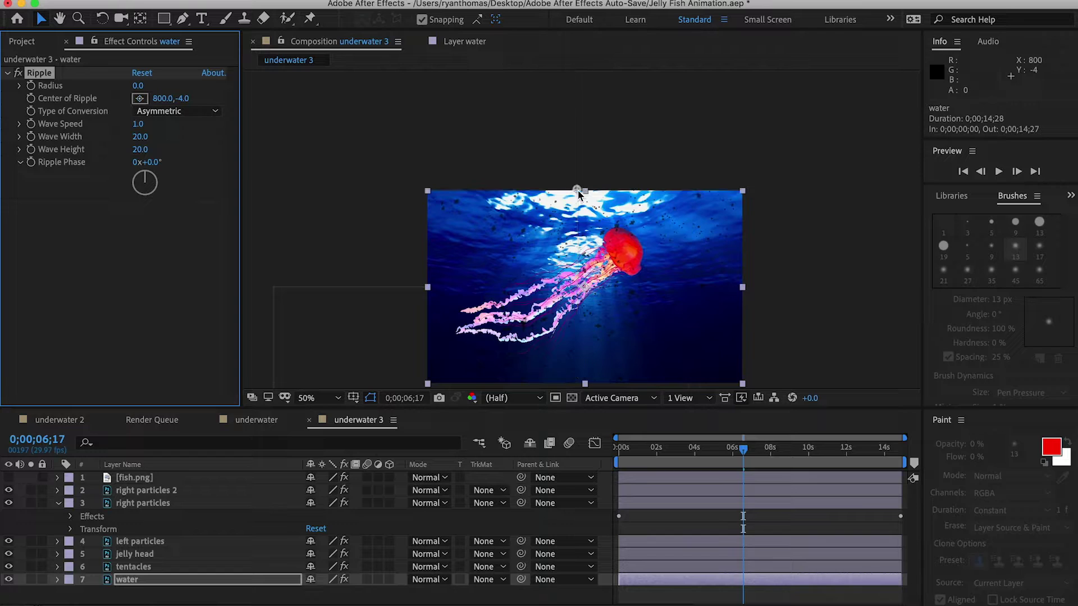
pyautogui.moveTo(579, 180); pyautogui.dragTo(580, 177)
pyautogui.click(149, 85)
pyautogui.moveTo(183, 86); pyautogui.dragTo(185, 87)
pyautogui.moveTo(580, 174); pyautogui.dragTo(592, 126)
pyautogui.click(619, 448)
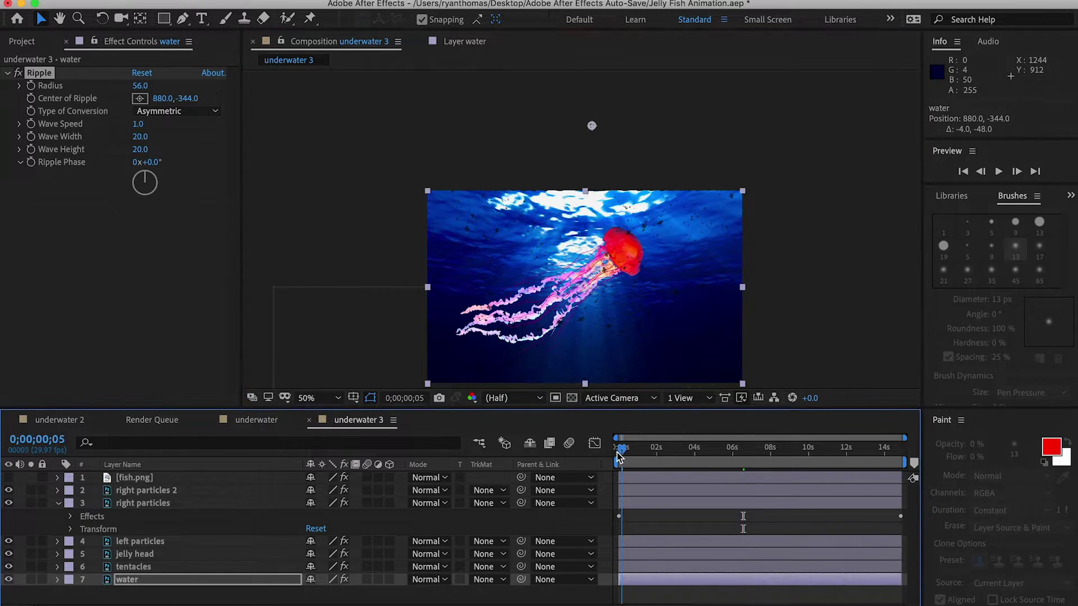
pyautogui.press('space')
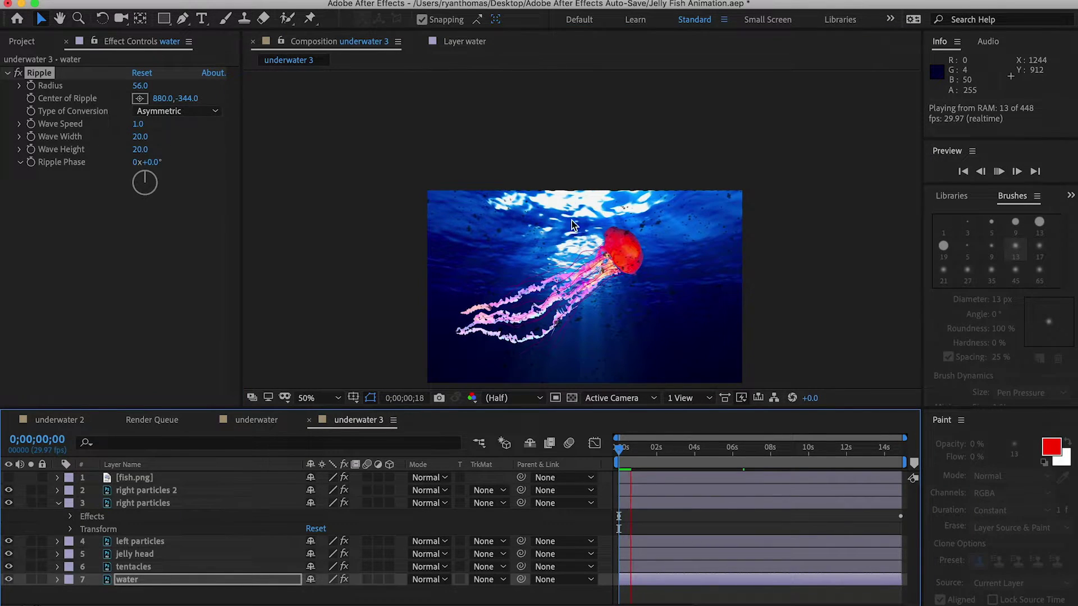
# - Set the water ripple's wave speed to 0.4 while the preview plays
pyautogui.click(148, 122)
pyautogui.press('BackSpace')
pyautogui.press('Return')
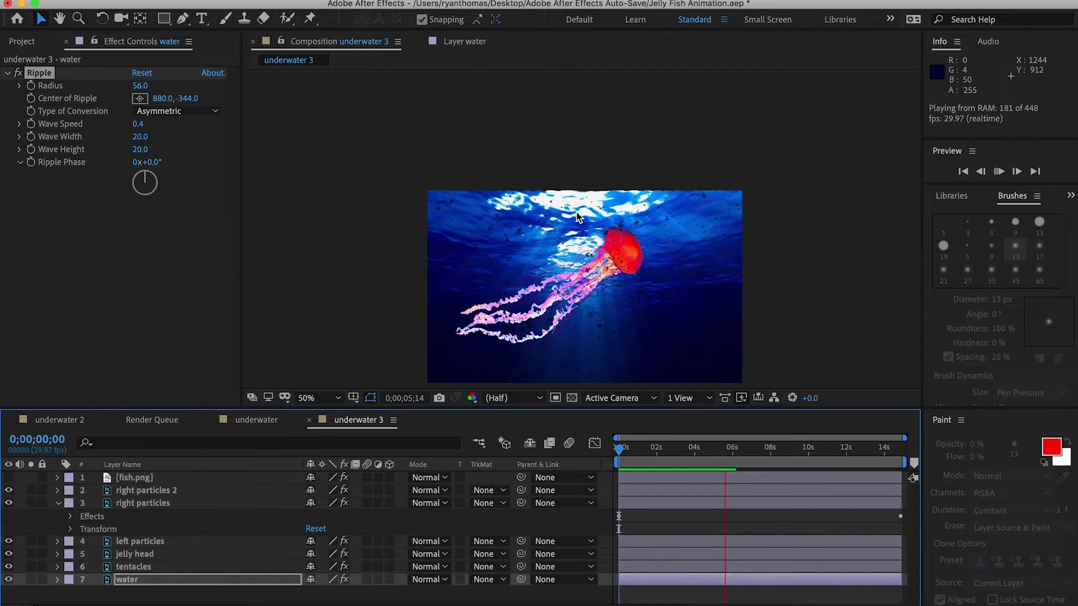
# - Set the water ripple's wave speed to 0.3
pyautogui.click(138, 123)
pyautogui.write('0.3')
pyautogui.press('Return')
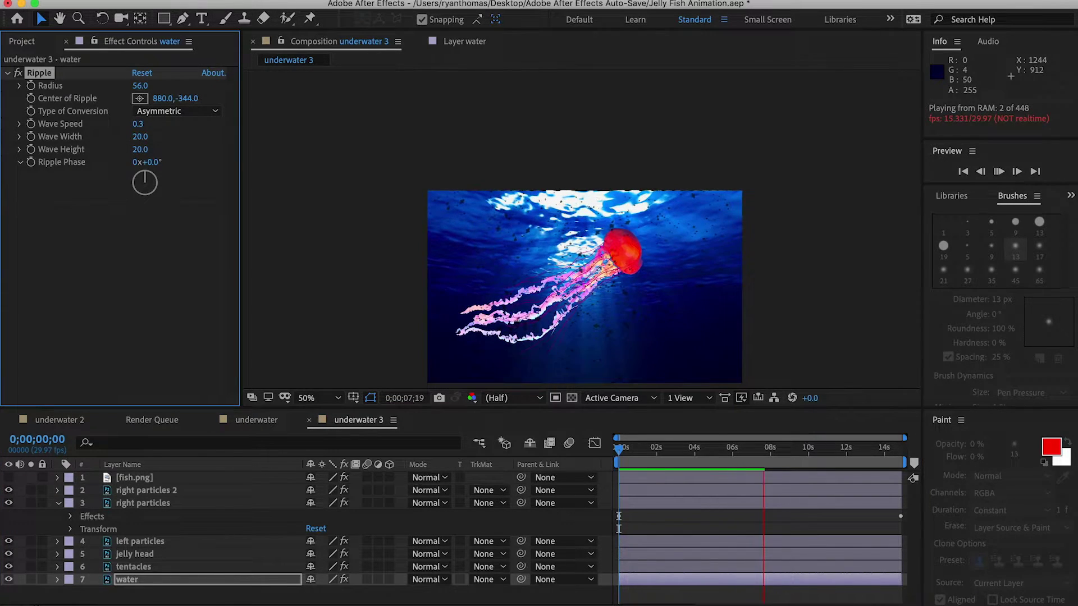
# - Move the water's ripple center to about 704, -368 above the image and replay from the start
pyautogui.click(141, 99)
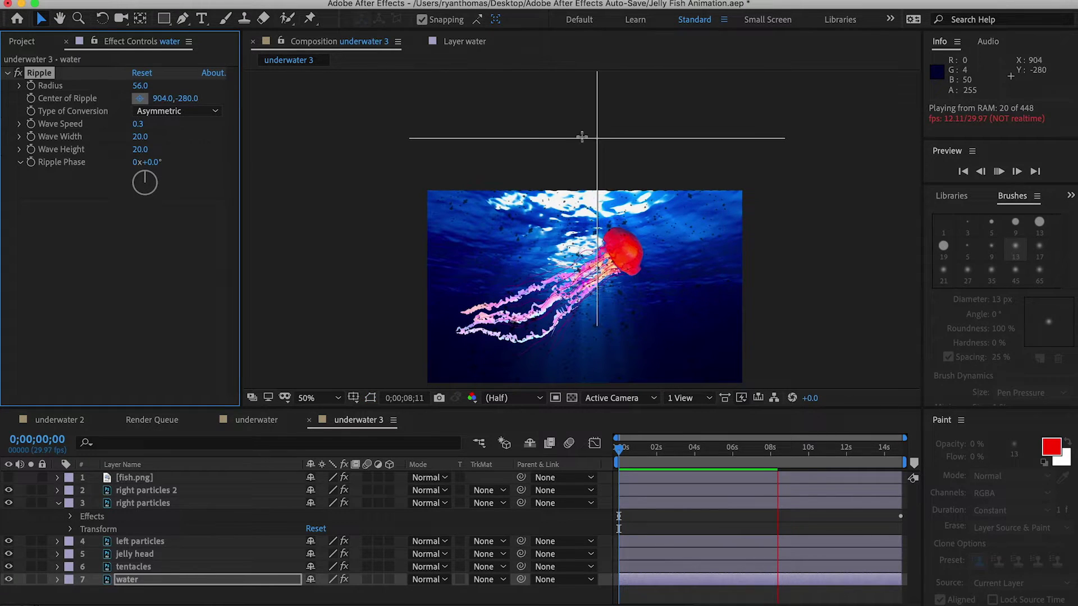
pyautogui.click(561, 120)
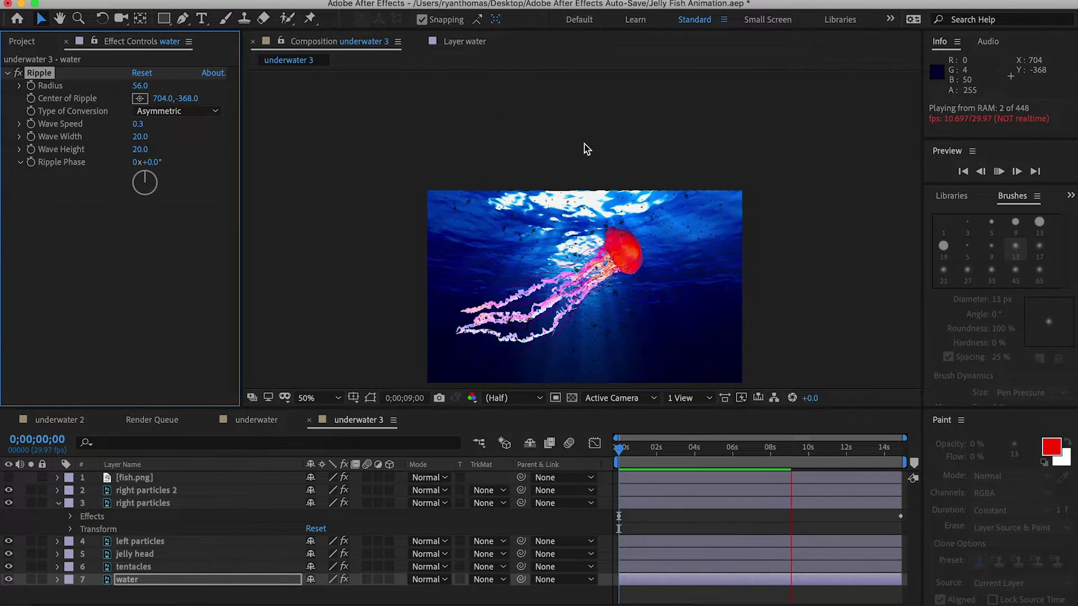
pyautogui.click(622, 453)
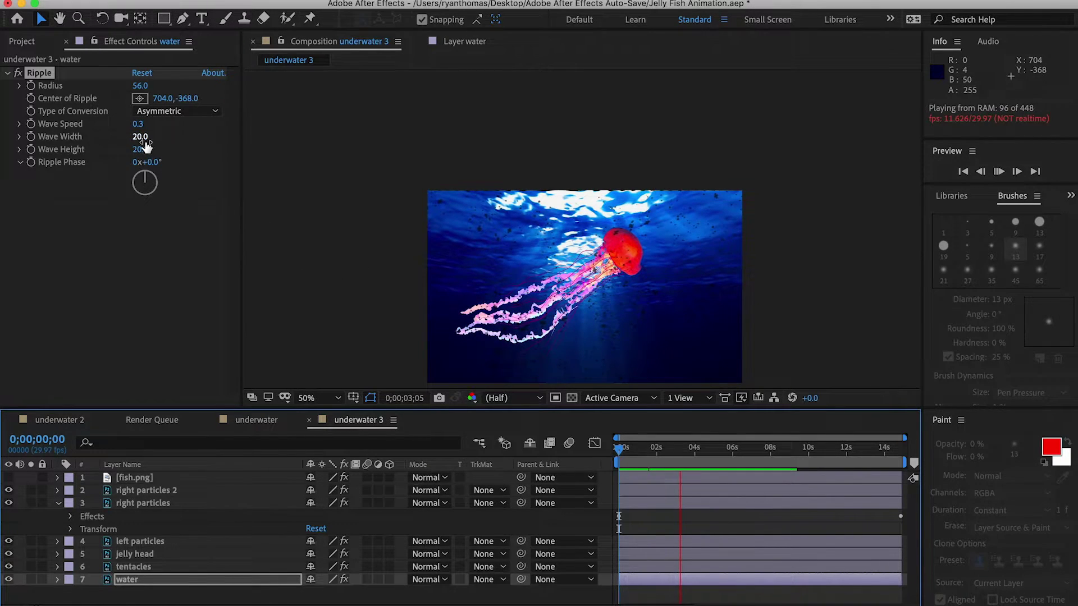
# - Set the water ripple's wave width to about 26.1, watch the full preview, and stop it
pyautogui.moveTo(145, 137); pyautogui.dragTo(194, 136)
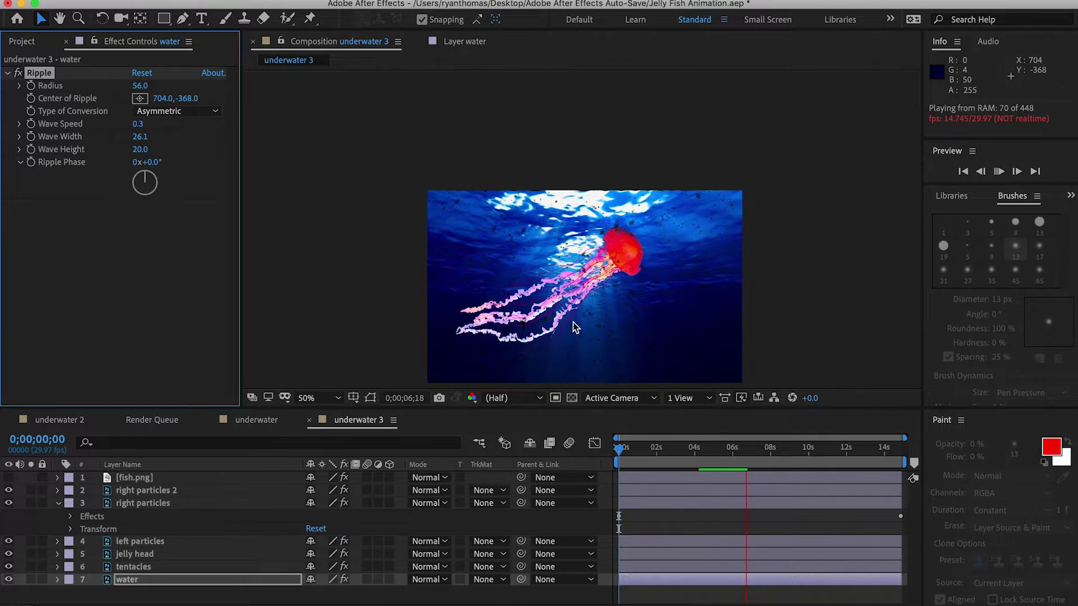
pyautogui.click(582, 415)
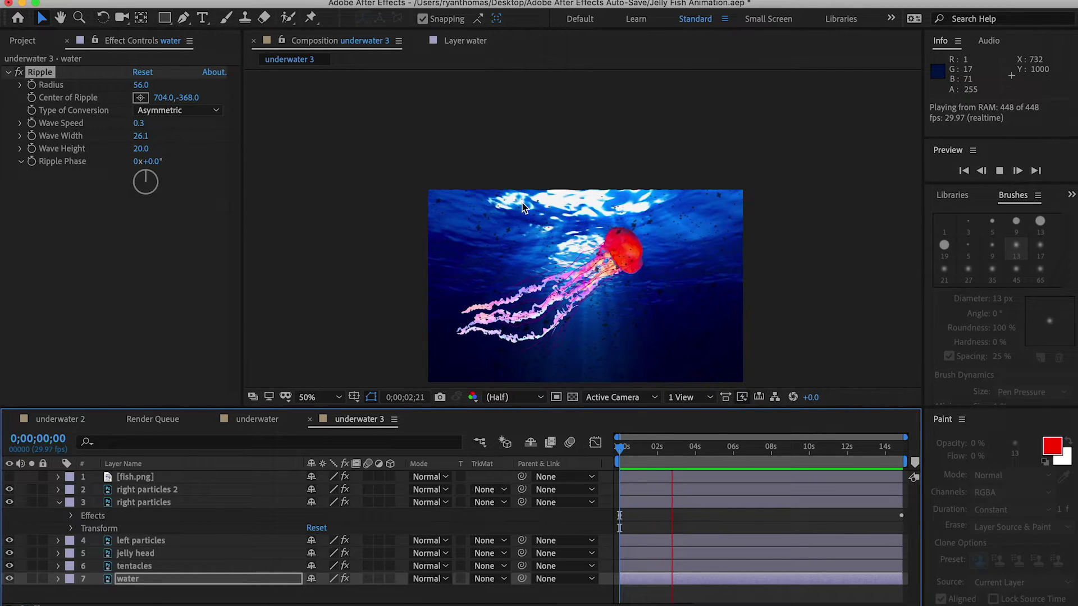
pyautogui.press('space')
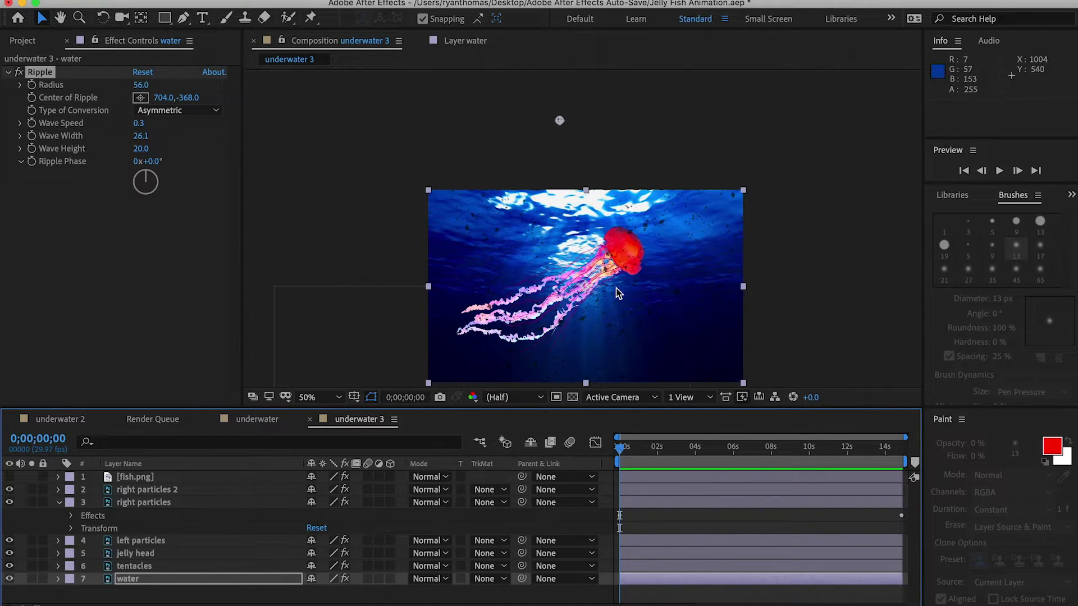
# - Preview the water ripple at 100% magnification and return the view to 50%
pyautogui.scroll(2, 600, 273)
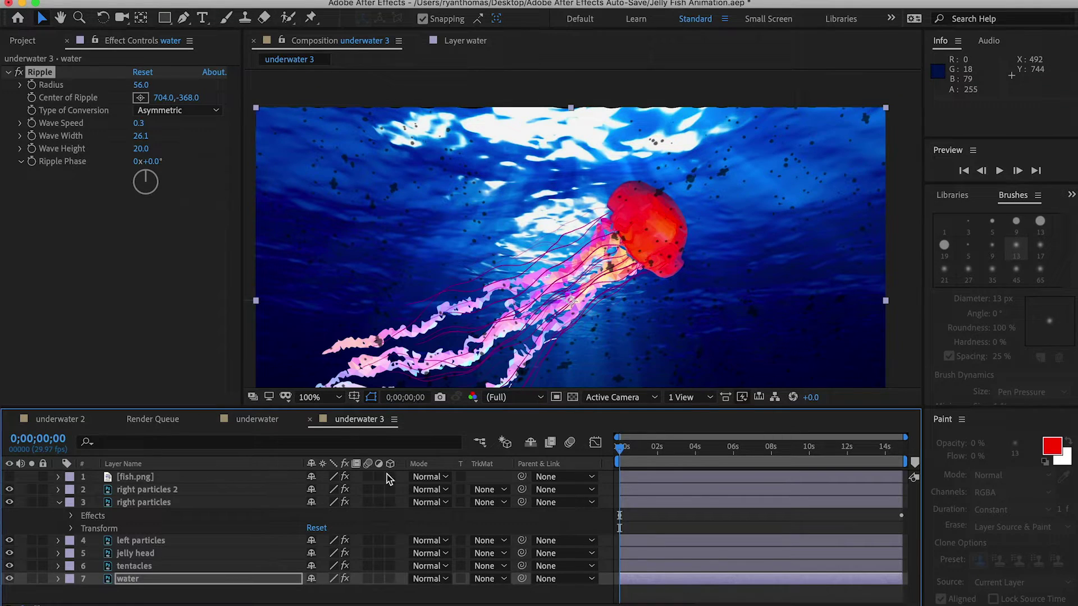
pyautogui.press('space')
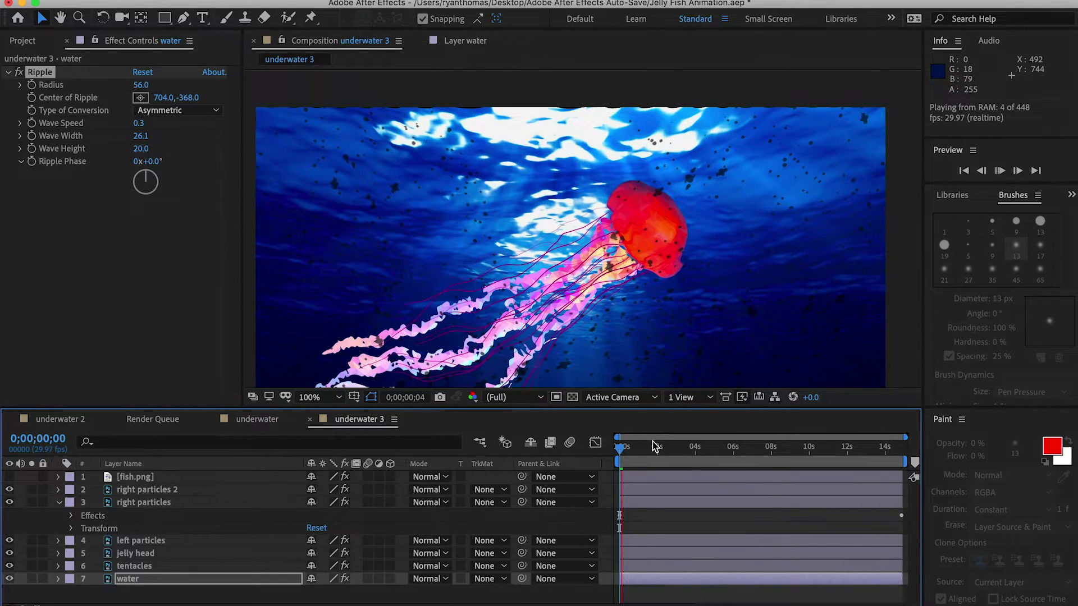
pyautogui.scroll(-2, 601, 236)
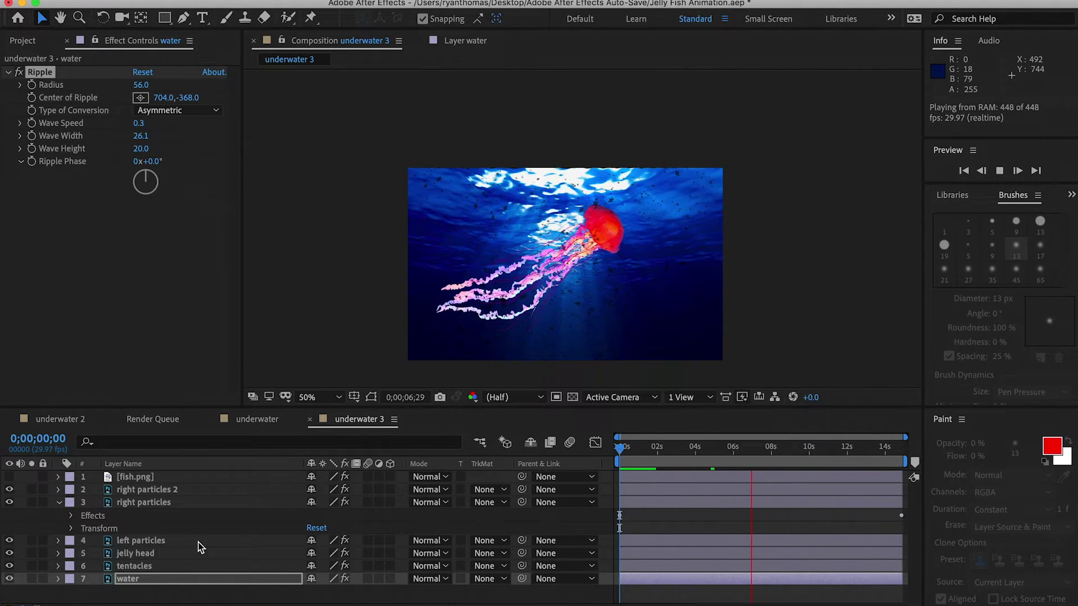
# - Shift the tentacles layer to position 857, 509.5 so it meets the jelly head, and preview the join
pyautogui.click(157, 567)
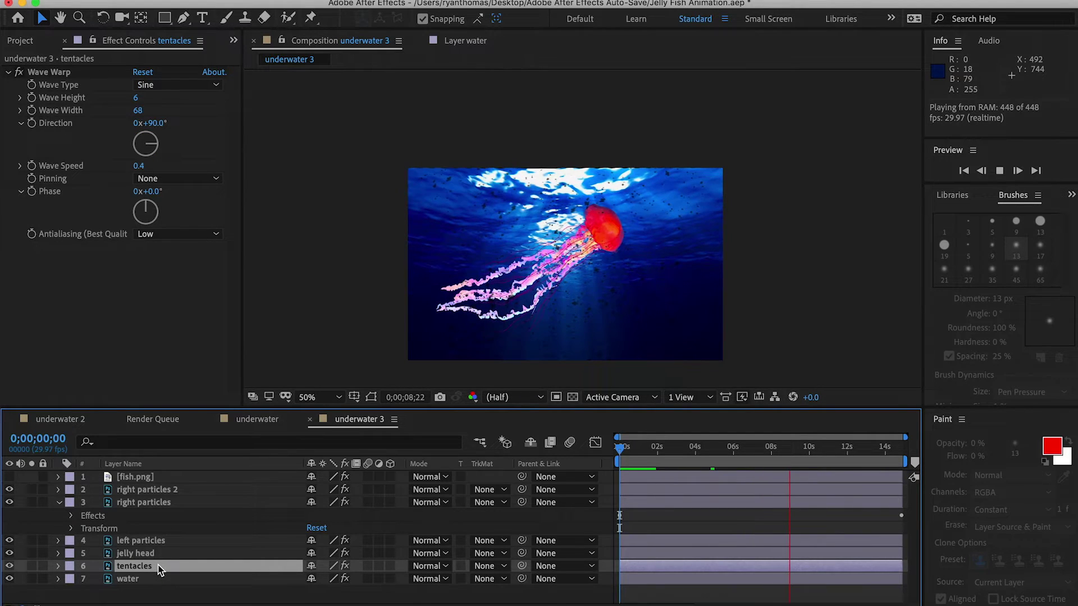
pyautogui.click(618, 449)
pyautogui.press('space')
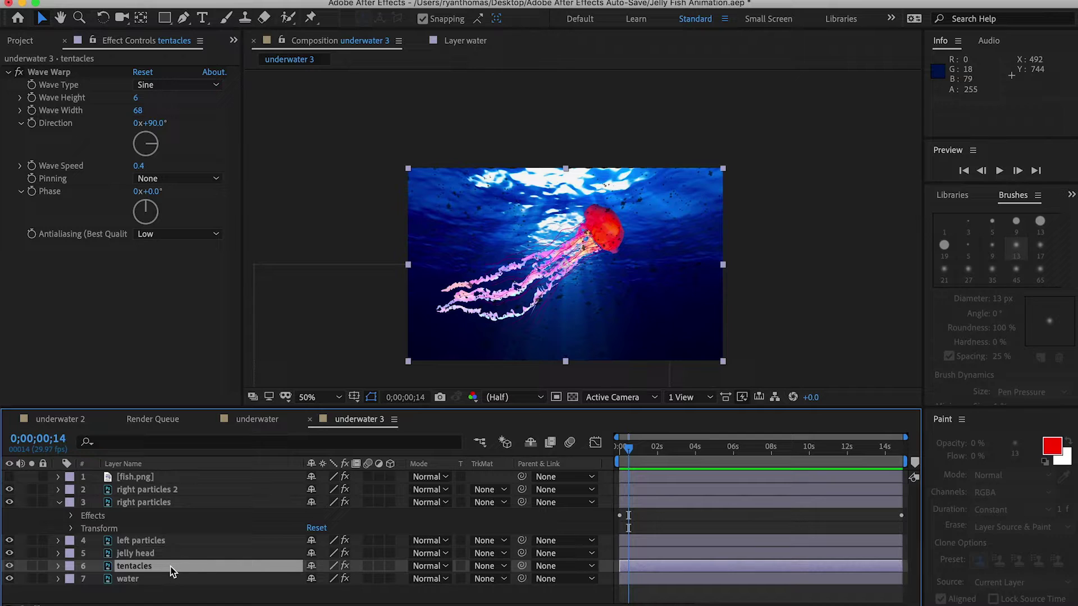
pyautogui.press('p')
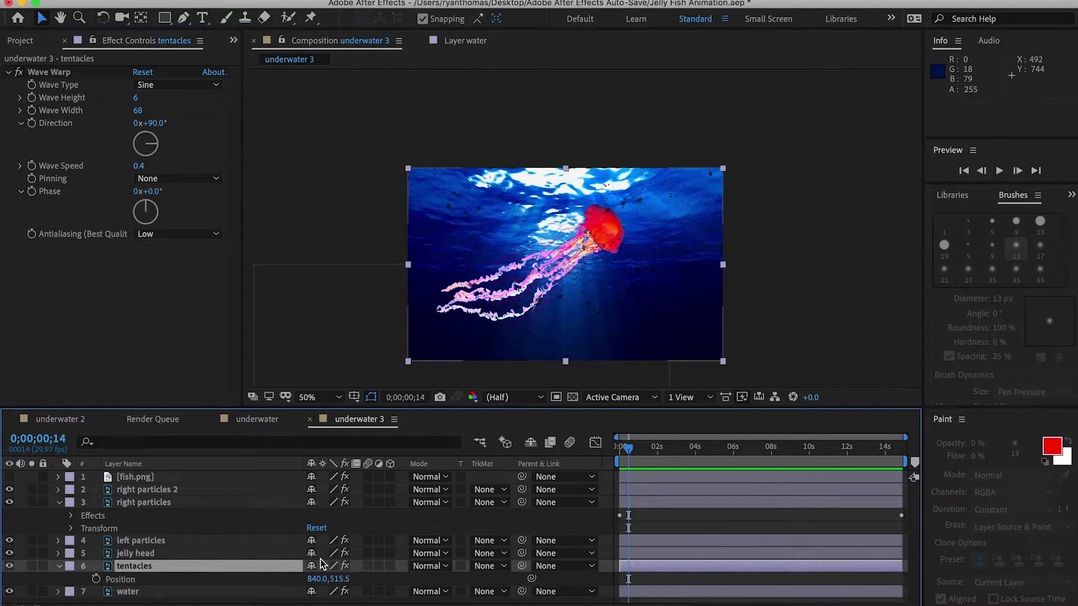
pyautogui.moveTo(321, 579); pyautogui.dragTo(336, 579)
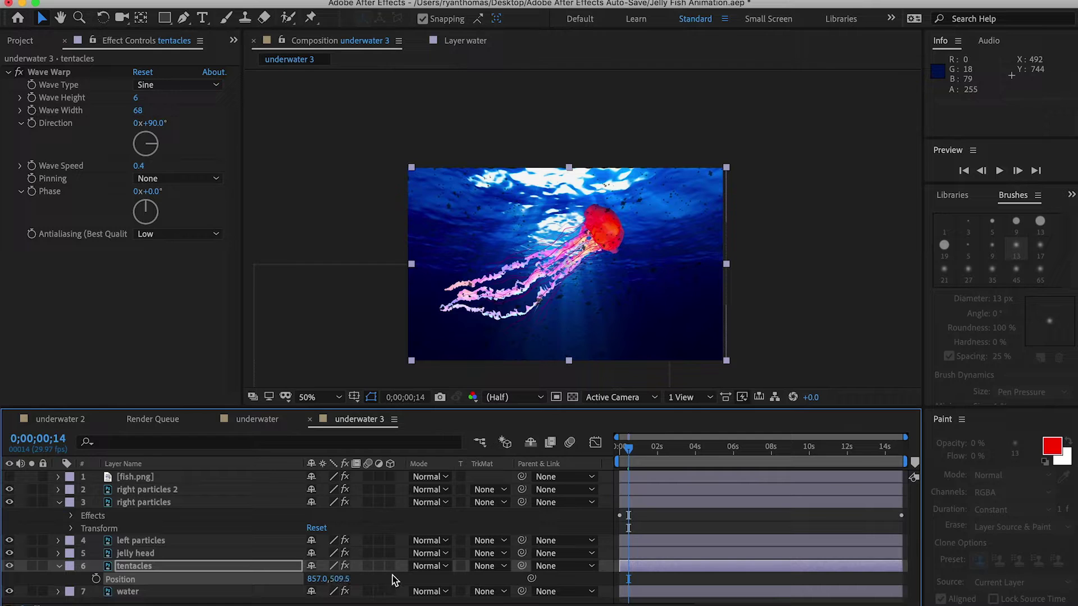
pyautogui.press('space')
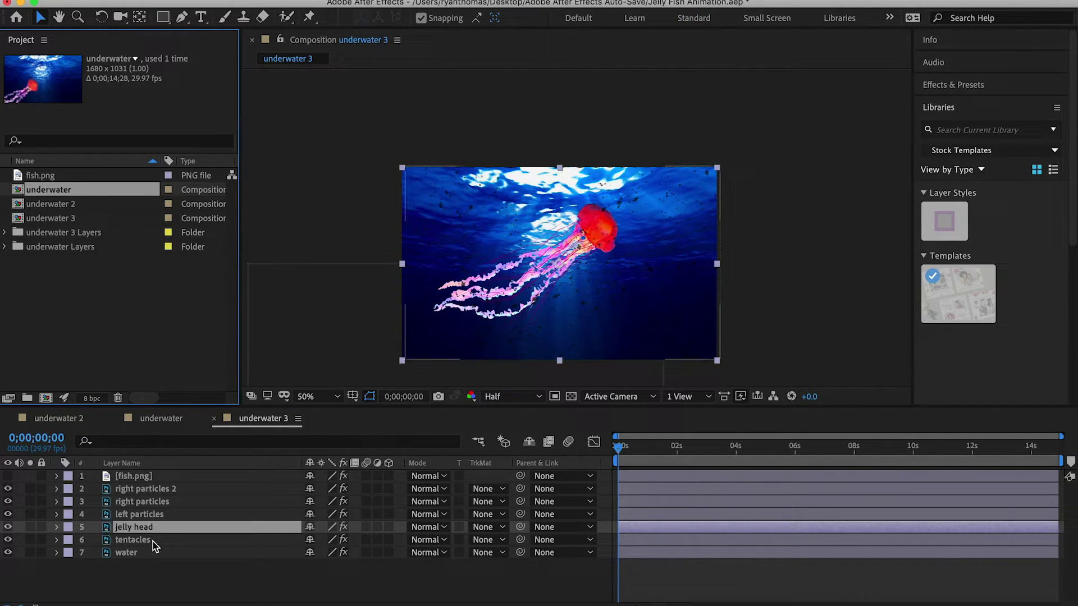
# - Move the jelly head and tentacles layers together until the head is at 196, 700.5, and set starting position keyframes on both at 0 seconds
pyautogui.click(153, 541)
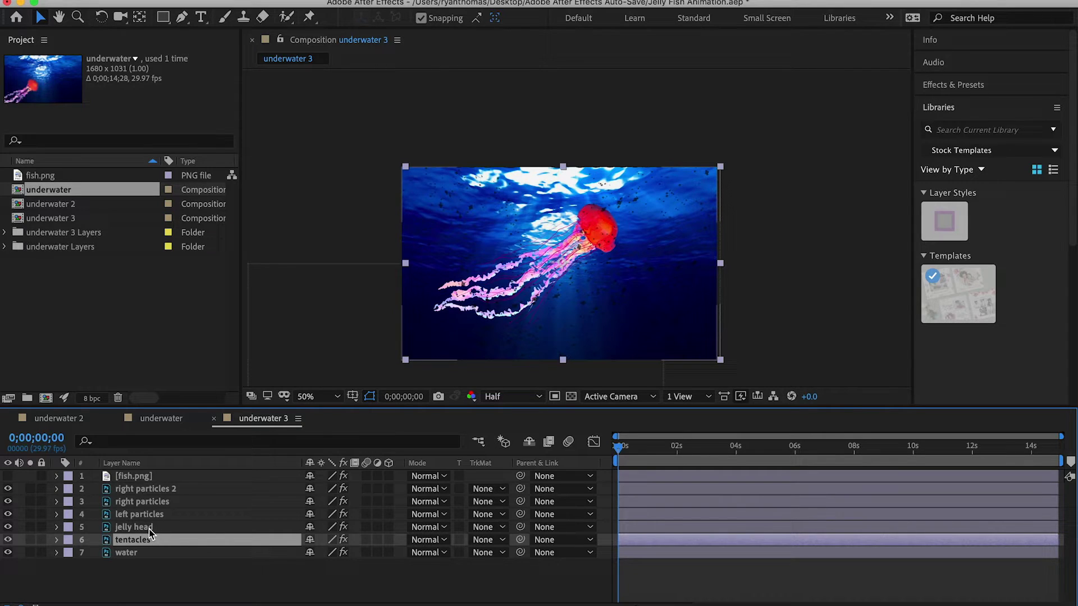
pyautogui.keyDown('shift'); pyautogui.click(149, 529); pyautogui.keyUp('shift')
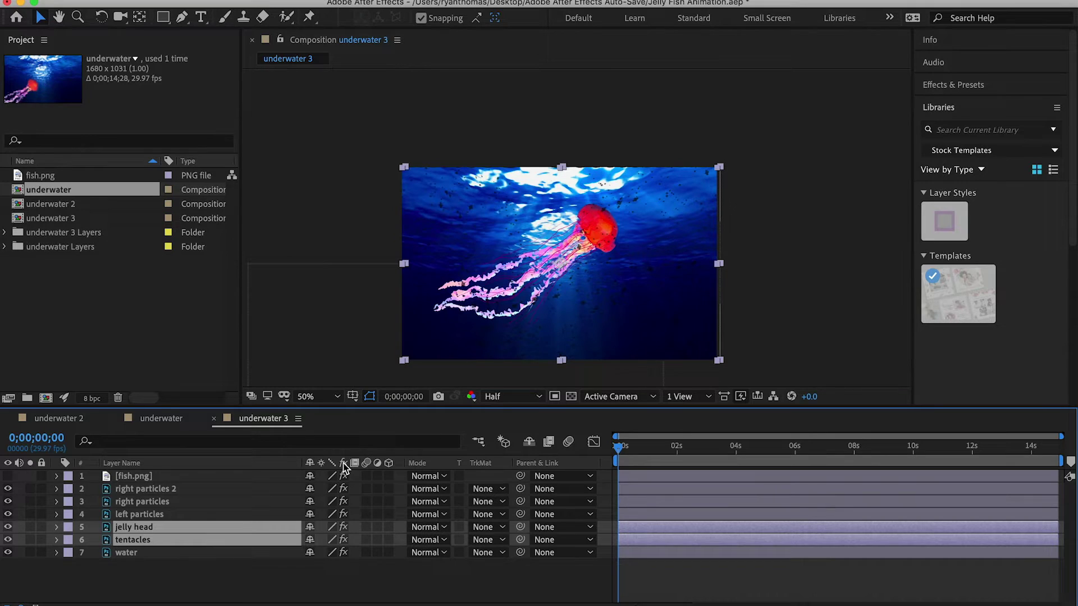
pyautogui.press('p')
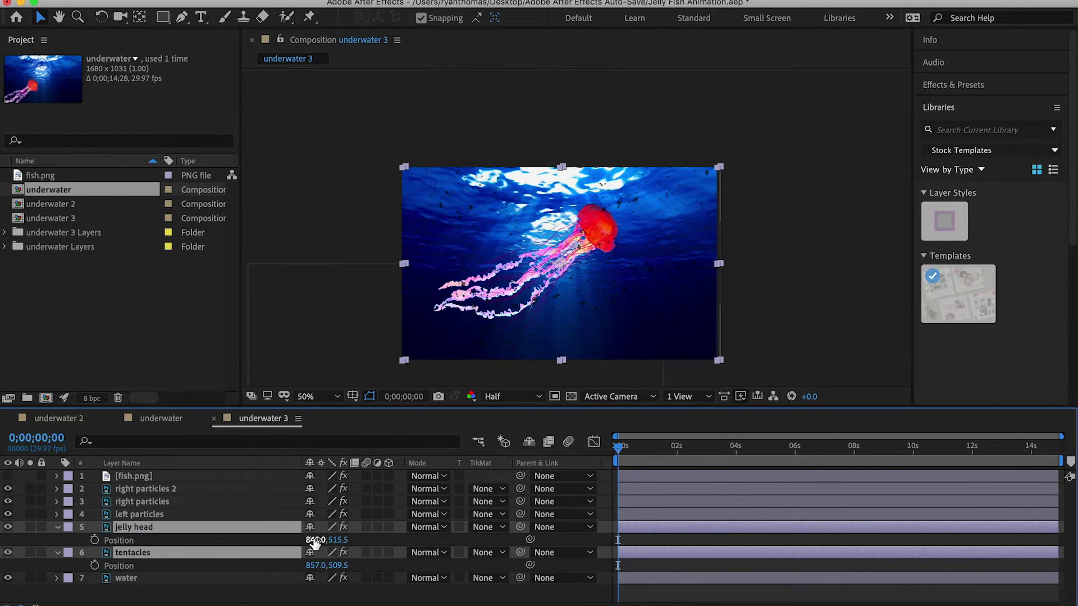
pyautogui.moveTo(314, 540); pyautogui.dragTo(3, 544)
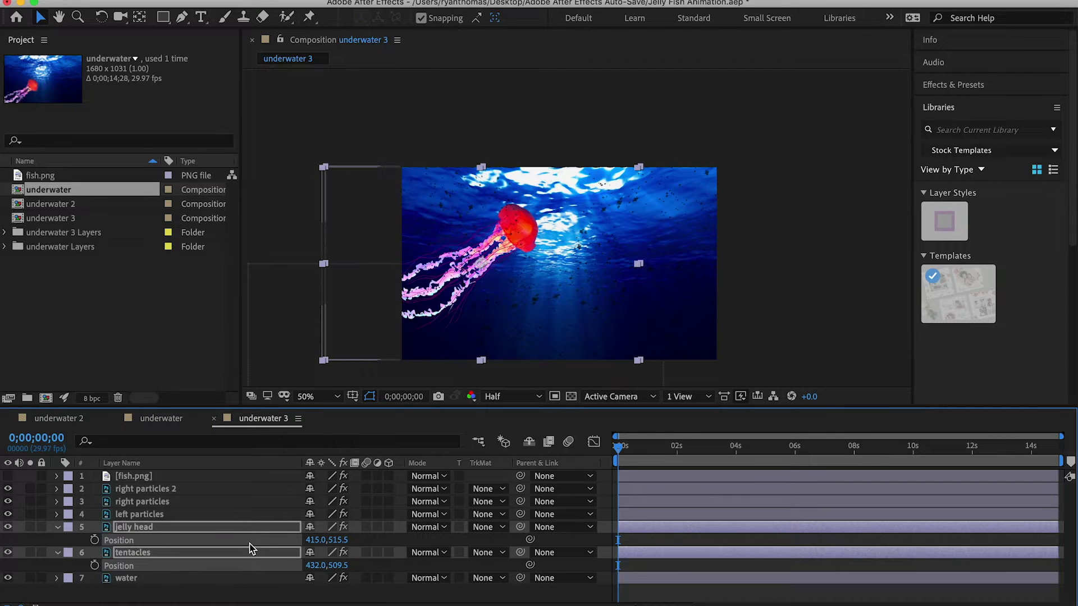
pyautogui.moveTo(335, 566); pyautogui.dragTo(416, 569)
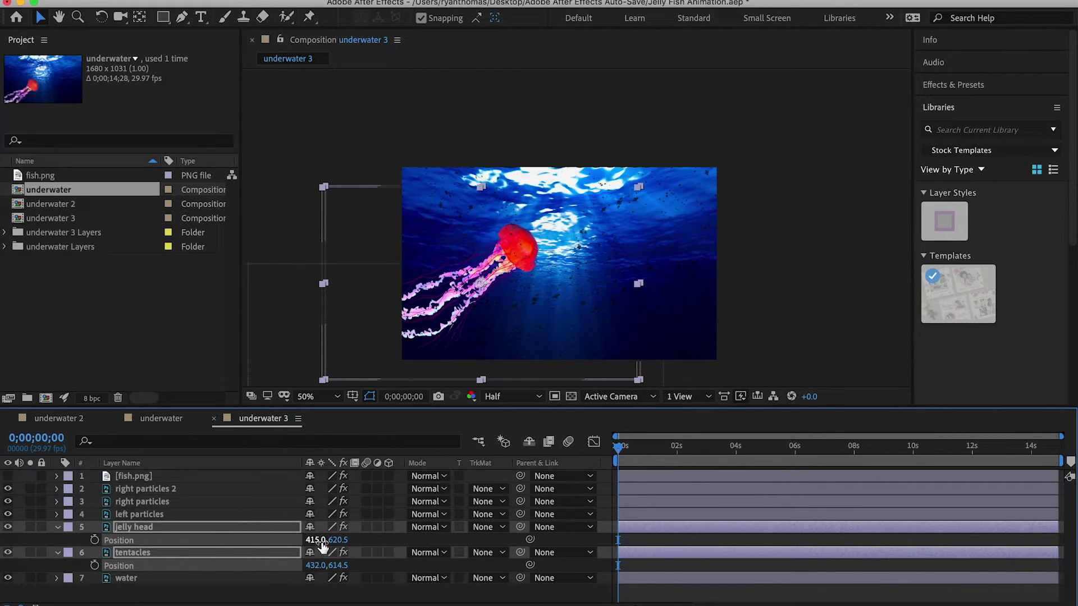
pyautogui.moveTo(320, 539); pyautogui.dragTo(173, 536)
pyautogui.moveTo(342, 540); pyautogui.dragTo(386, 536)
pyautogui.moveTo(319, 540); pyautogui.dragTo(297, 539)
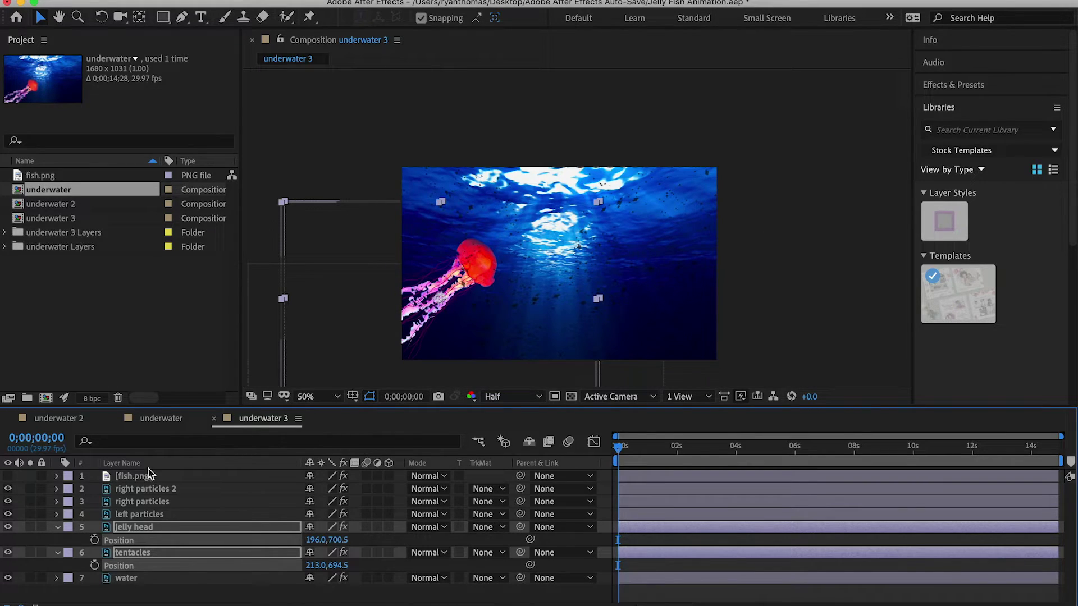
pyautogui.click(94, 541)
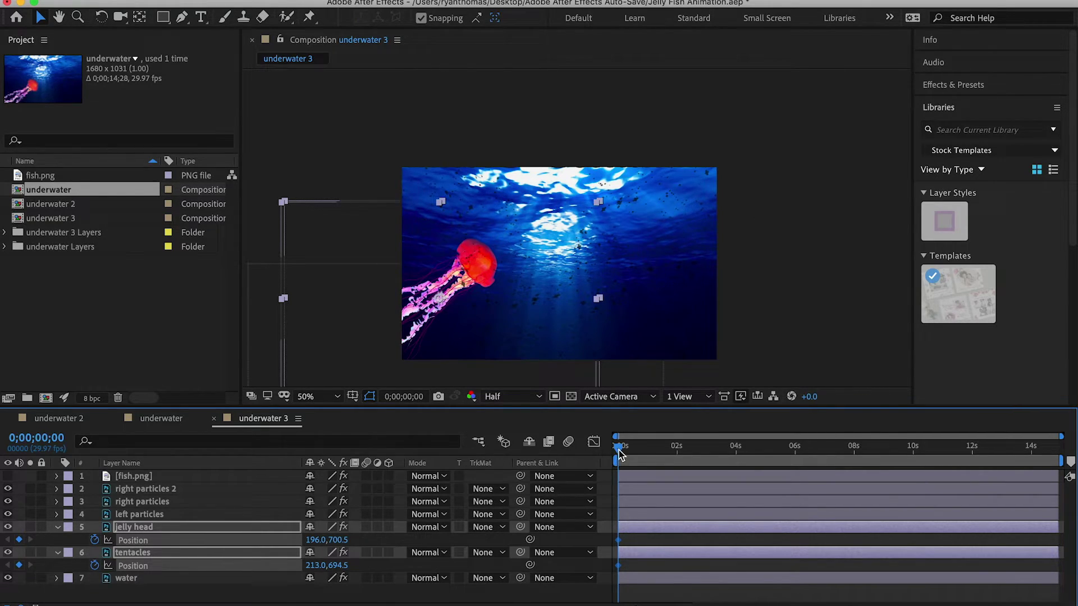
# - Try a straight swim path by keyframing both jellyfish layers at 0;00;14;27 with the head at 1680, 376.5
pyautogui.moveTo(620, 454); pyautogui.dragTo(1058, 449)
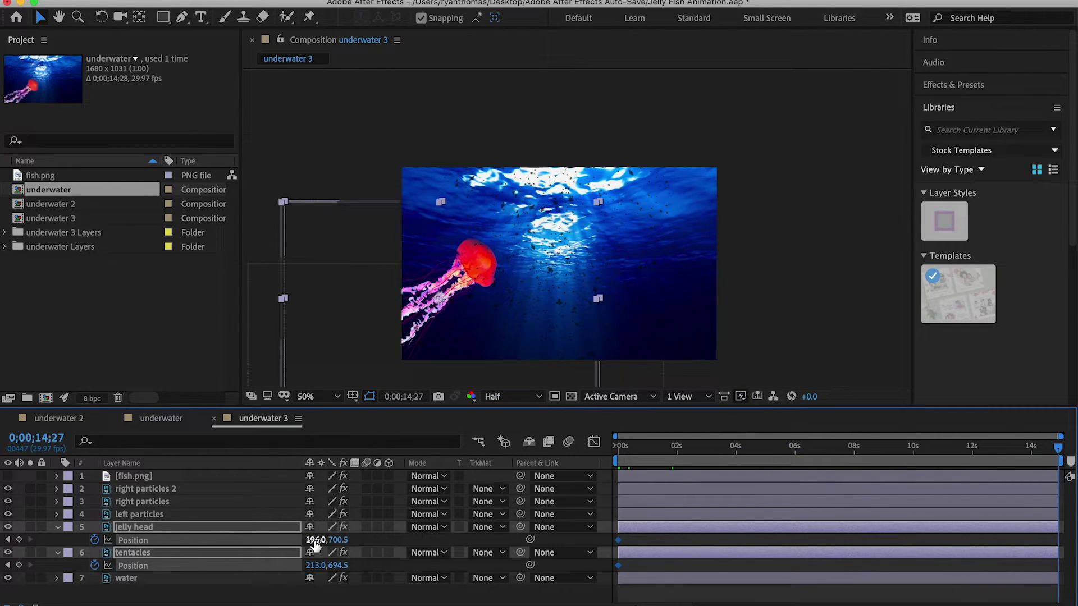
pyautogui.moveTo(315, 543); pyautogui.dragTo(658, 372)
pyautogui.moveTo(590, 268); pyautogui.dragTo(740, 204)
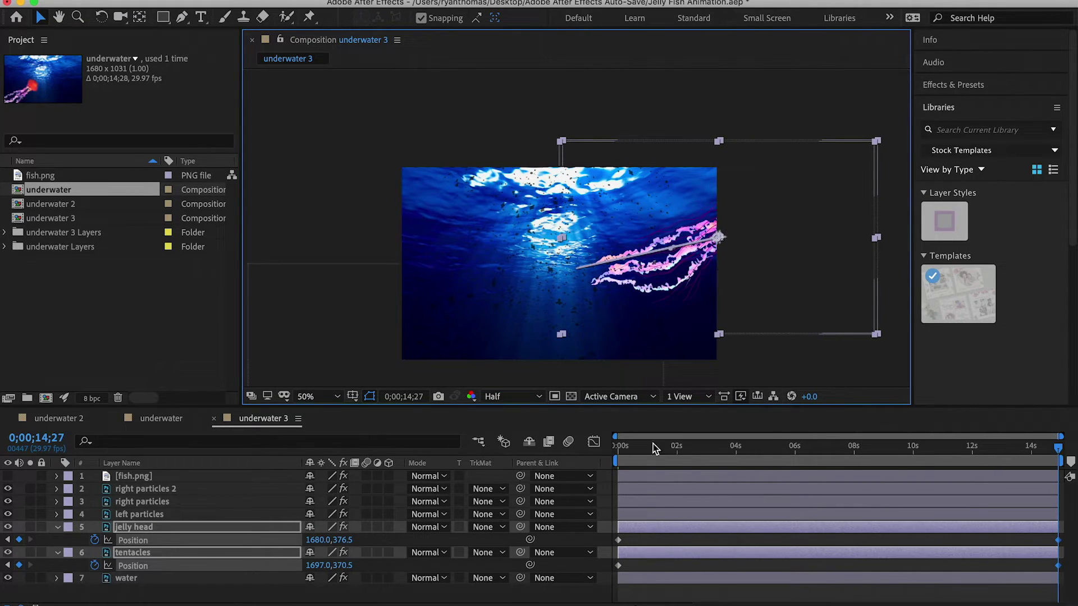
# - Preview the straight swim path from the start and undo its end keyframes
pyautogui.click(621, 447)
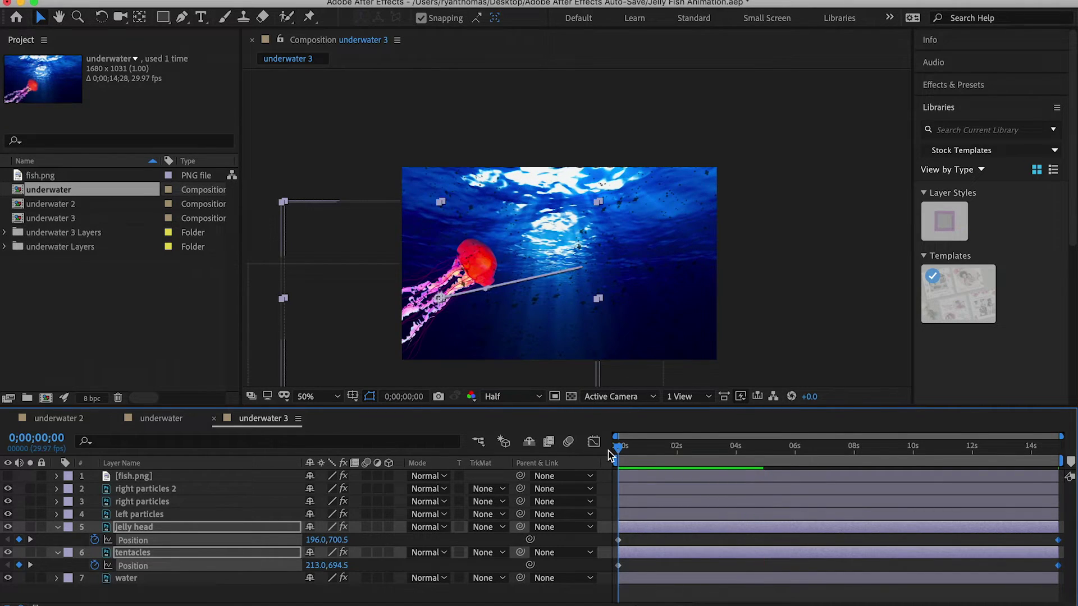
pyautogui.press('space')
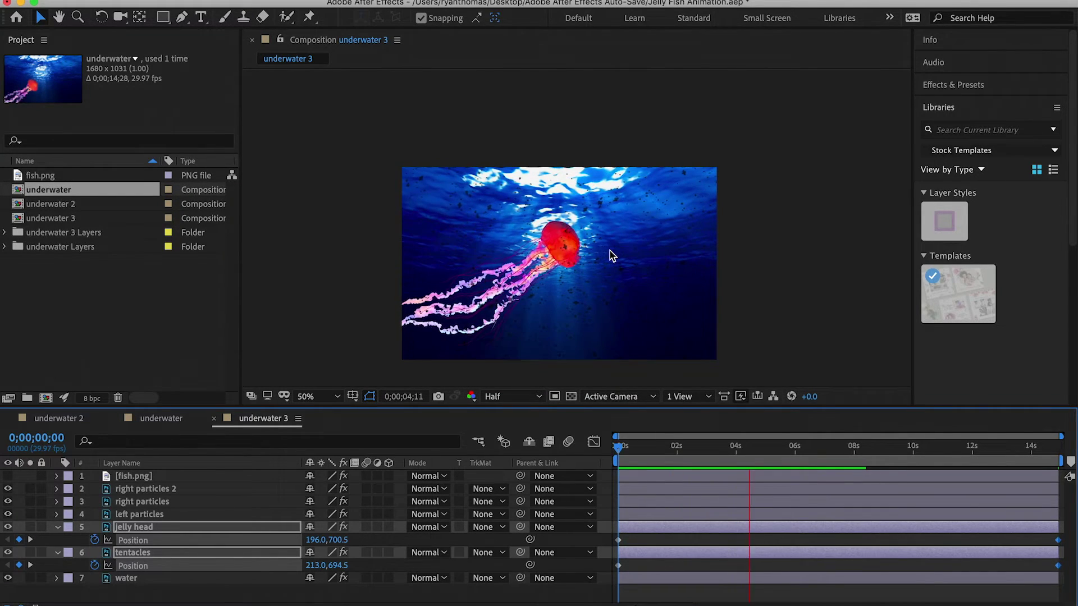
pyautogui.press('space')
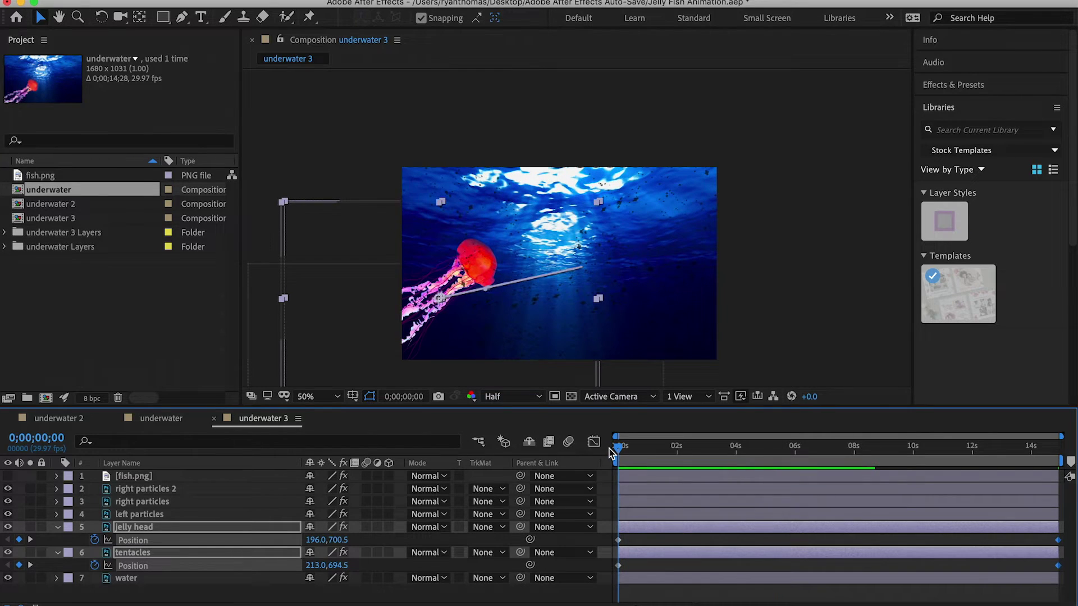
pyautogui.press('End')
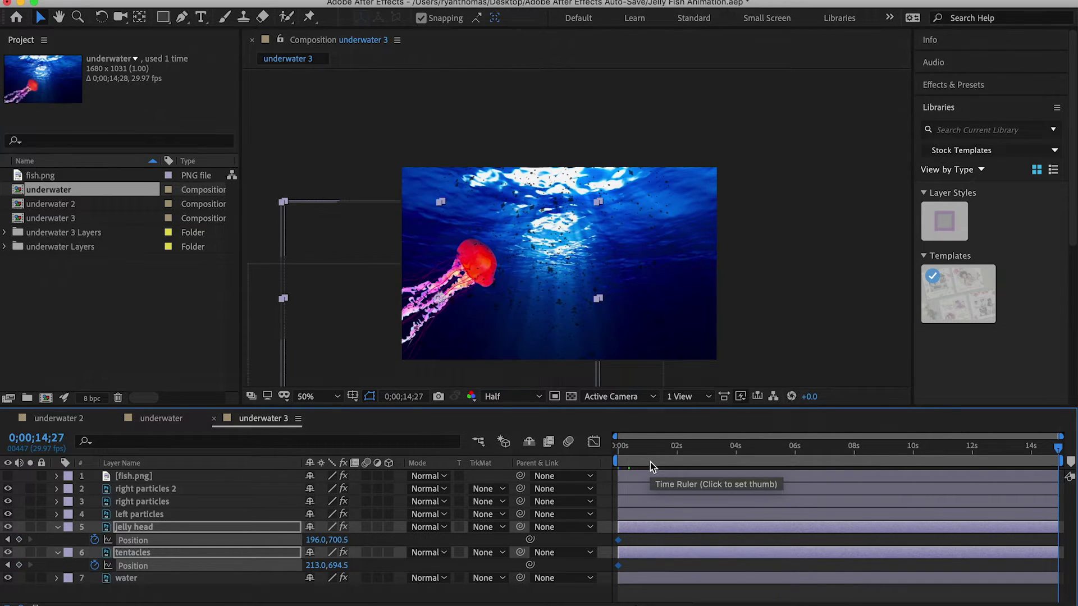
# - Keyframe both jellyfish layers with the head at about 468, 856.5 at 0;00;02;02 and about 744, 644.5 at 0;00;04;07
pyautogui.click(619, 449)
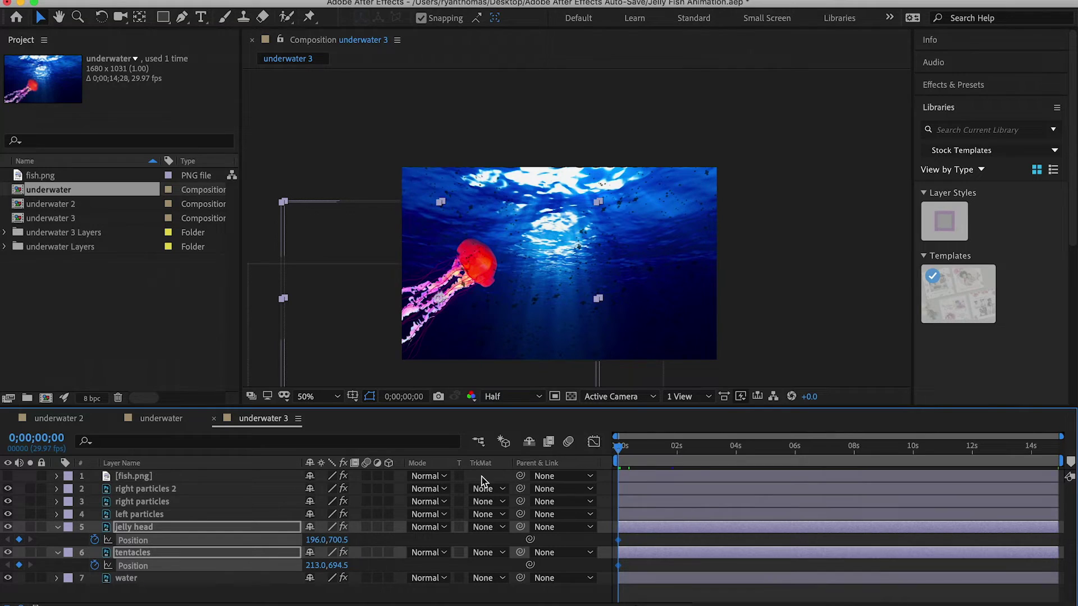
pyautogui.moveTo(621, 453); pyautogui.dragTo(680, 457)
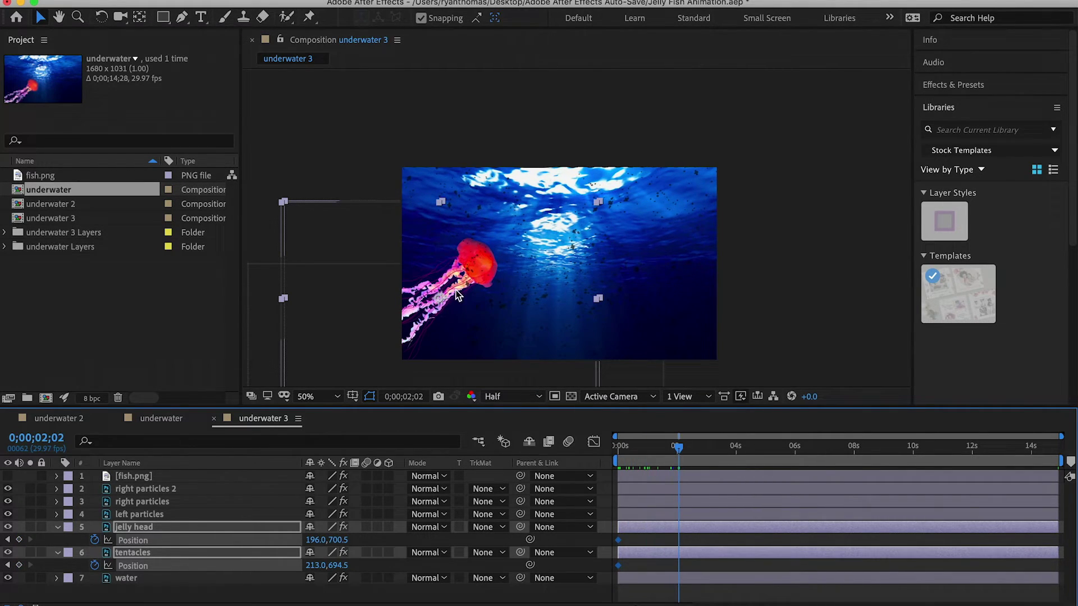
pyautogui.moveTo(472, 270); pyautogui.dragTo(529, 297)
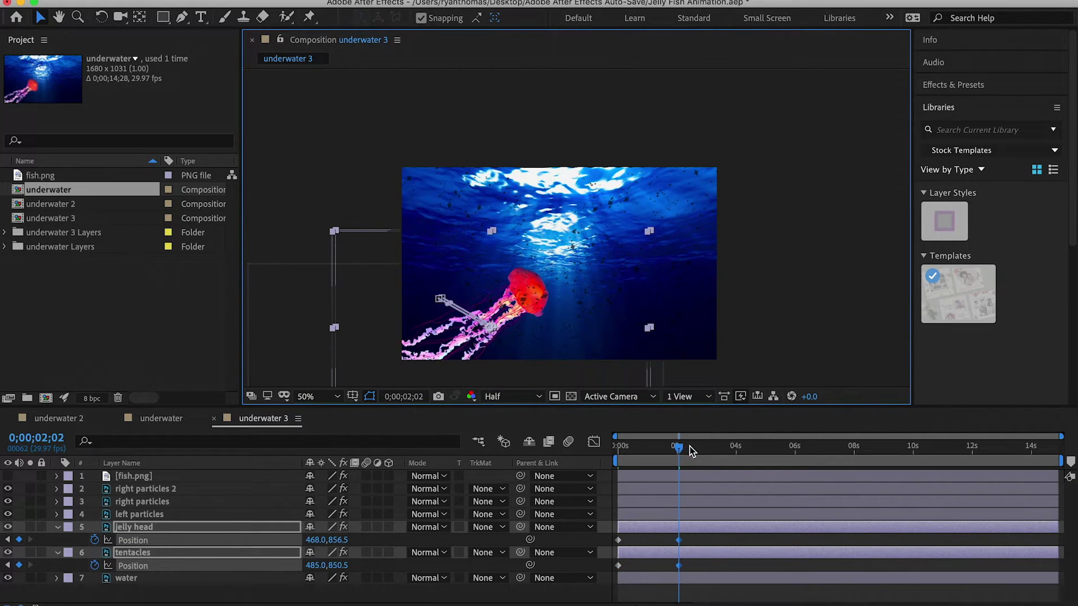
pyautogui.moveTo(683, 449); pyautogui.dragTo(743, 449)
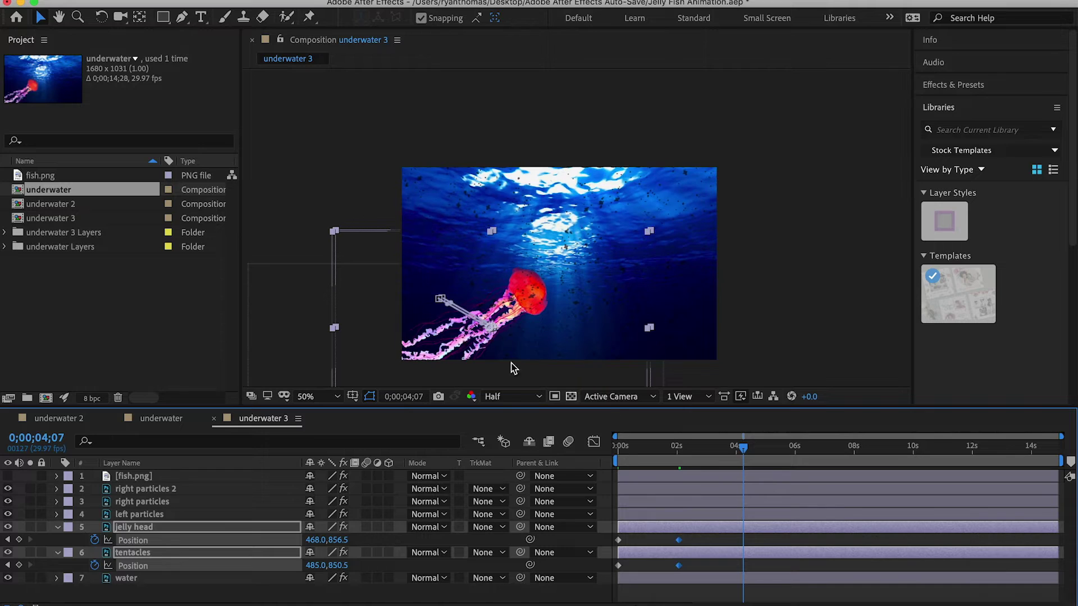
pyautogui.moveTo(520, 294); pyautogui.dragTo(571, 257)
# - Keyframe both jellyfish layers at 0;00;07;28 with the head at 1136, 515.5, lower at 0;00;12;02, and at 1992, 955.5 at the end
pyautogui.moveTo(752, 463); pyautogui.dragTo(852, 460)
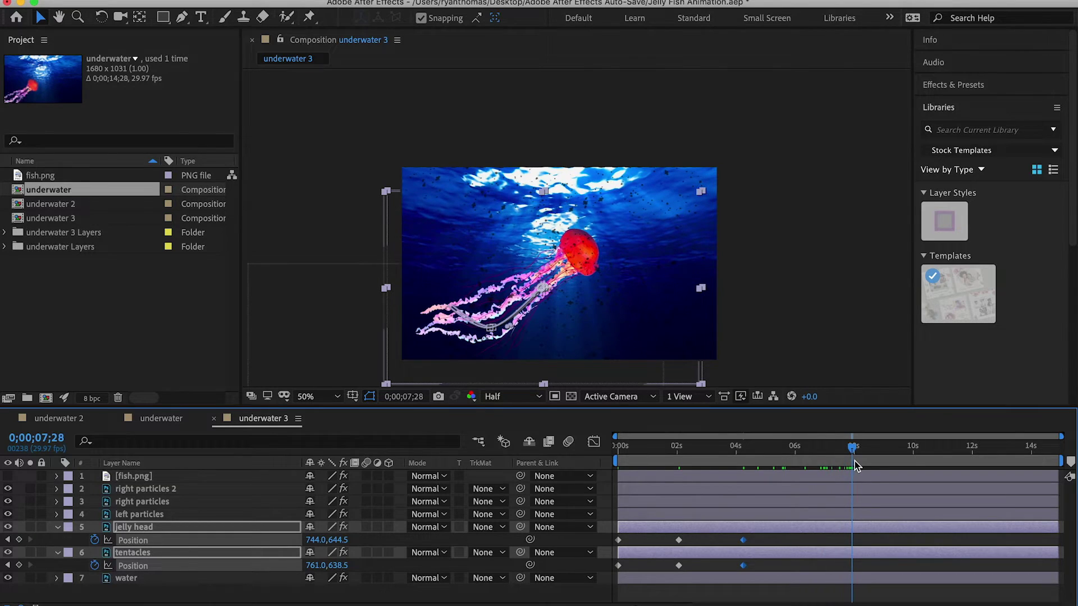
pyautogui.moveTo(571, 257); pyautogui.dragTo(647, 248)
pyautogui.moveTo(854, 454); pyautogui.dragTo(973, 456)
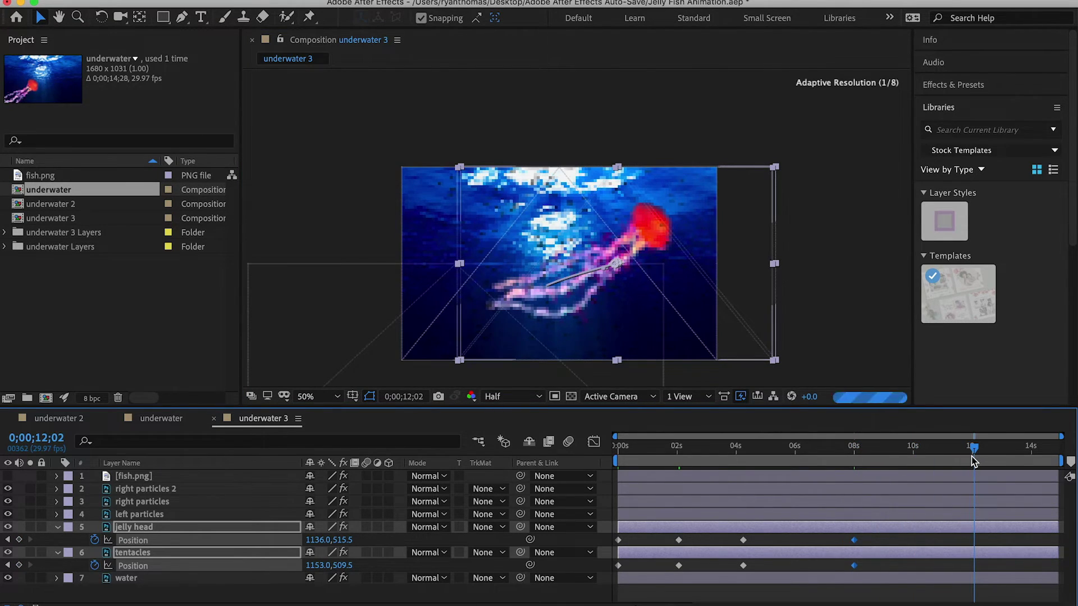
pyautogui.moveTo(660, 235); pyautogui.dragTo(749, 278)
pyautogui.click(973, 449)
pyautogui.moveTo(1041, 460); pyautogui.dragTo(1069, 466)
pyautogui.moveTo(718, 269); pyautogui.dragTo(802, 311)
# - Preview the curved swim path from the start to check the jellyfish's movement
pyautogui.click(621, 449)
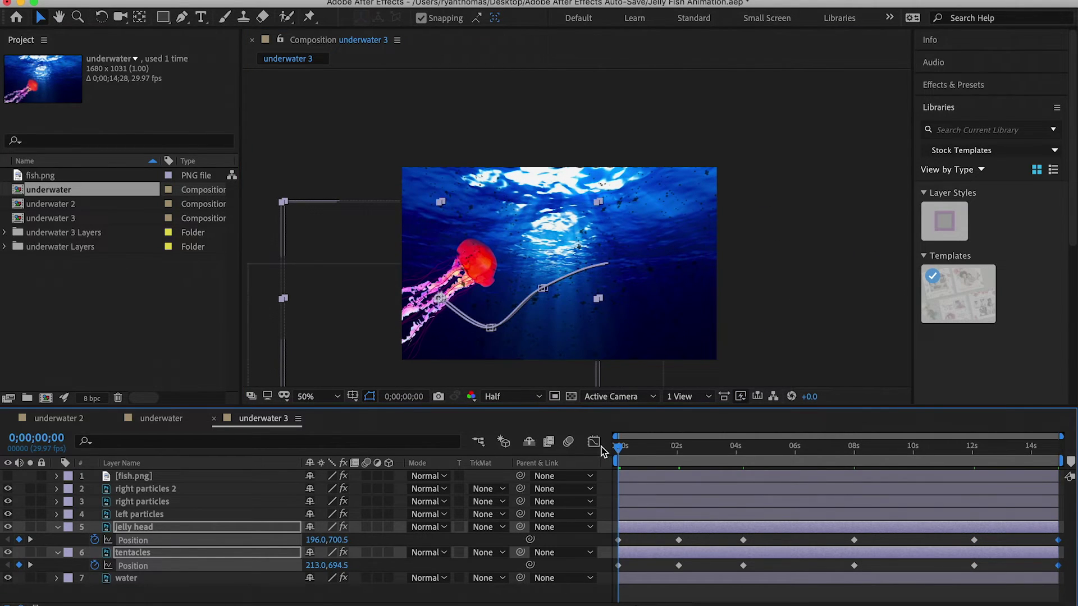
pyautogui.press('space')
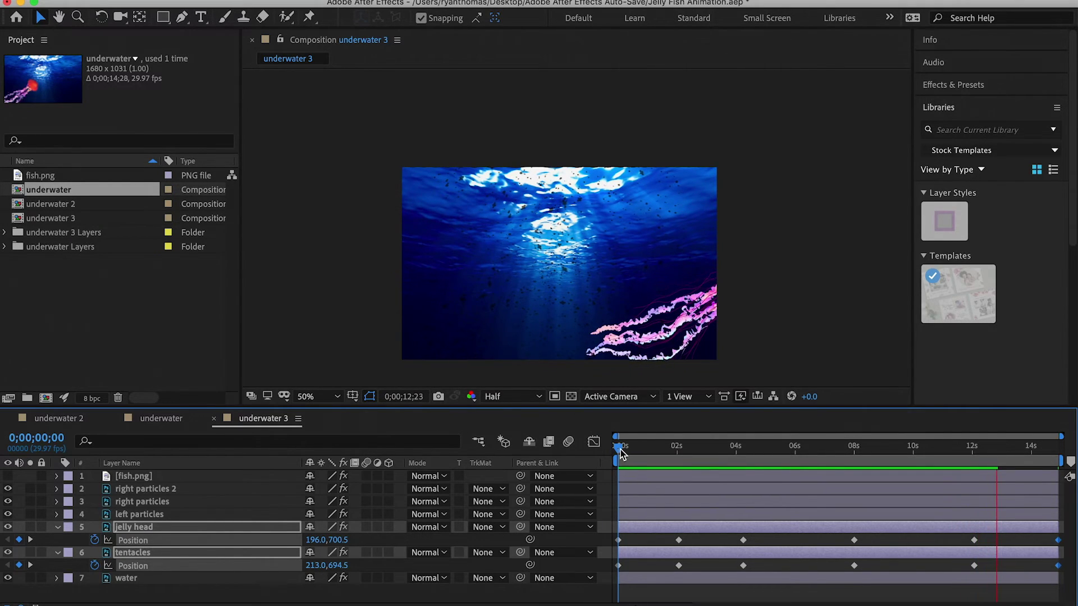
pyautogui.press('space')
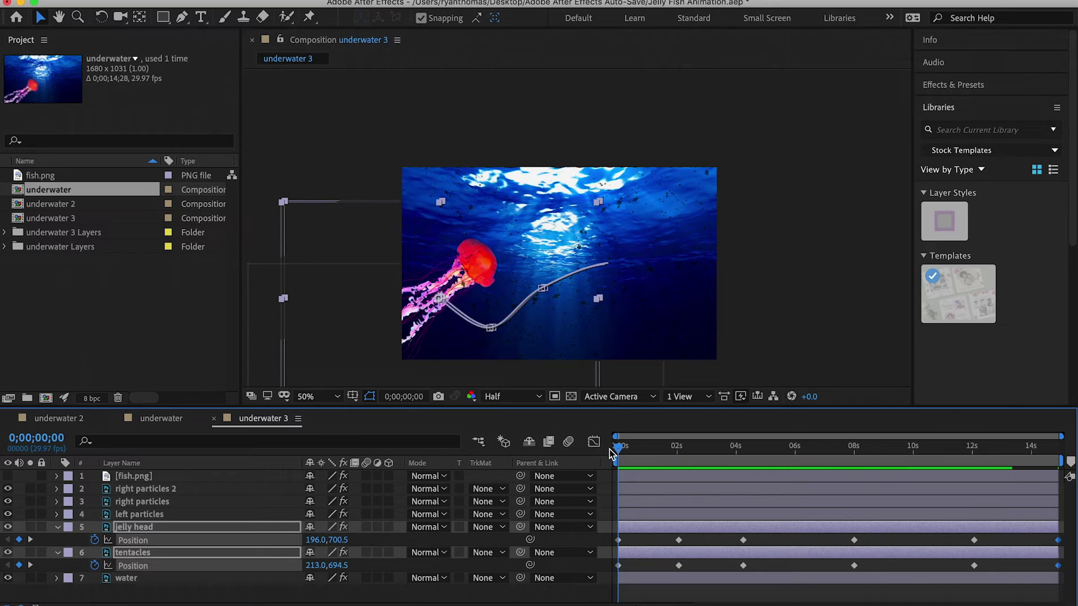
pyautogui.press('space')
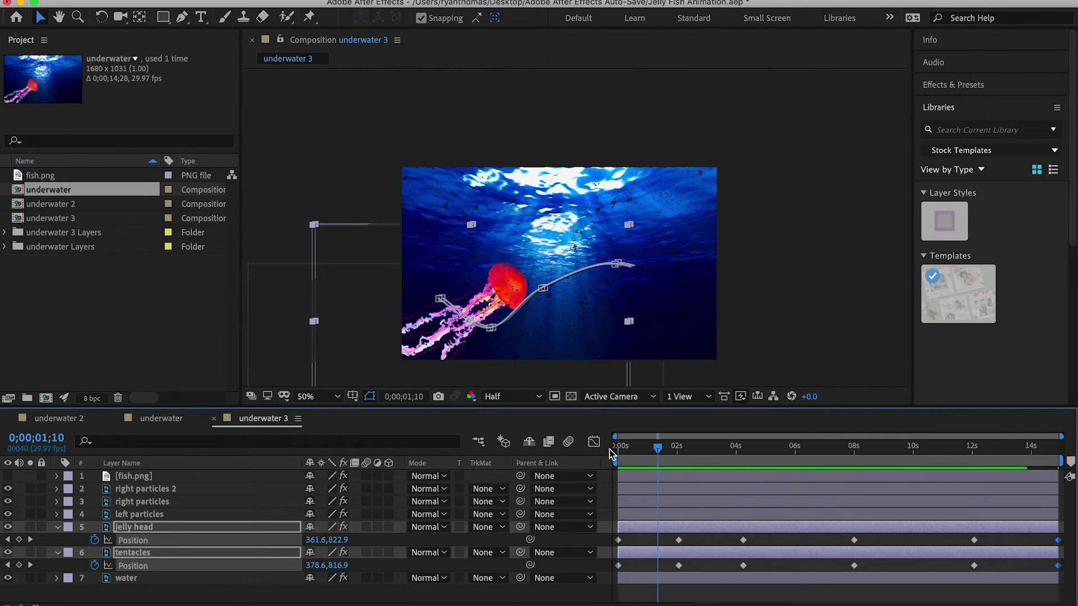
# - Apply Easy Ease In to the jelly head's first position keyframe and Easy Ease Out to its last
pyautogui.rightClick(618, 540)
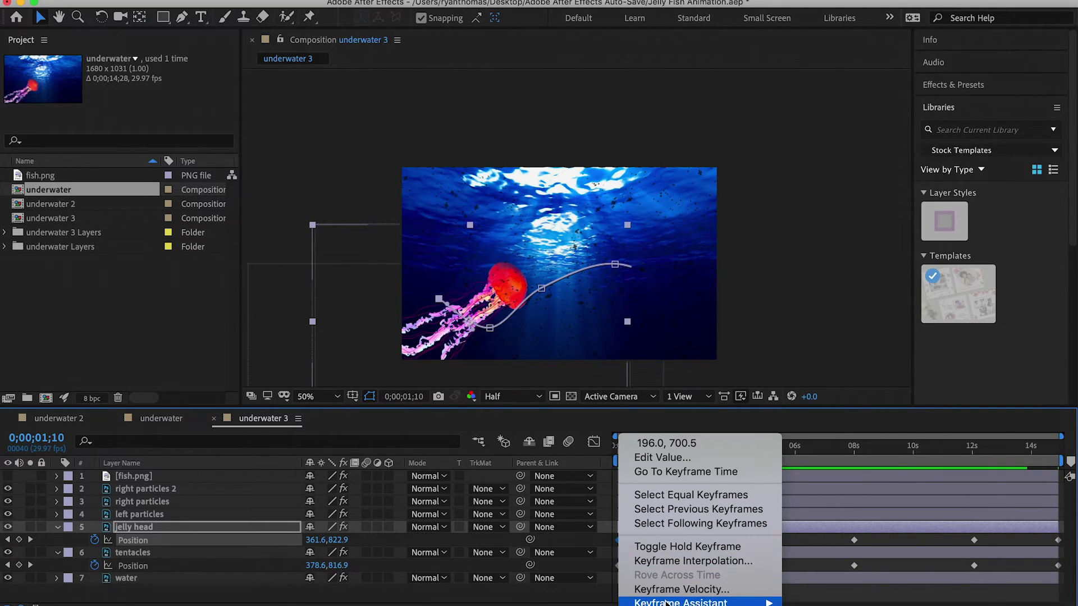
pyautogui.moveTo(667, 603)
pyautogui.click(840, 536)
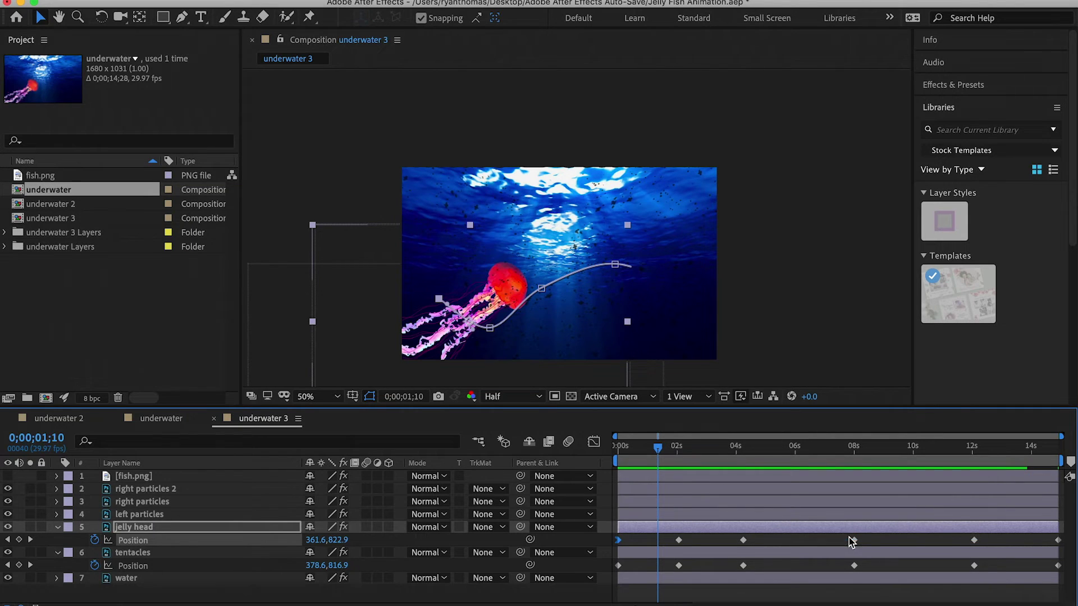
pyautogui.rightClick(1059, 543)
pyautogui.moveTo(965, 602)
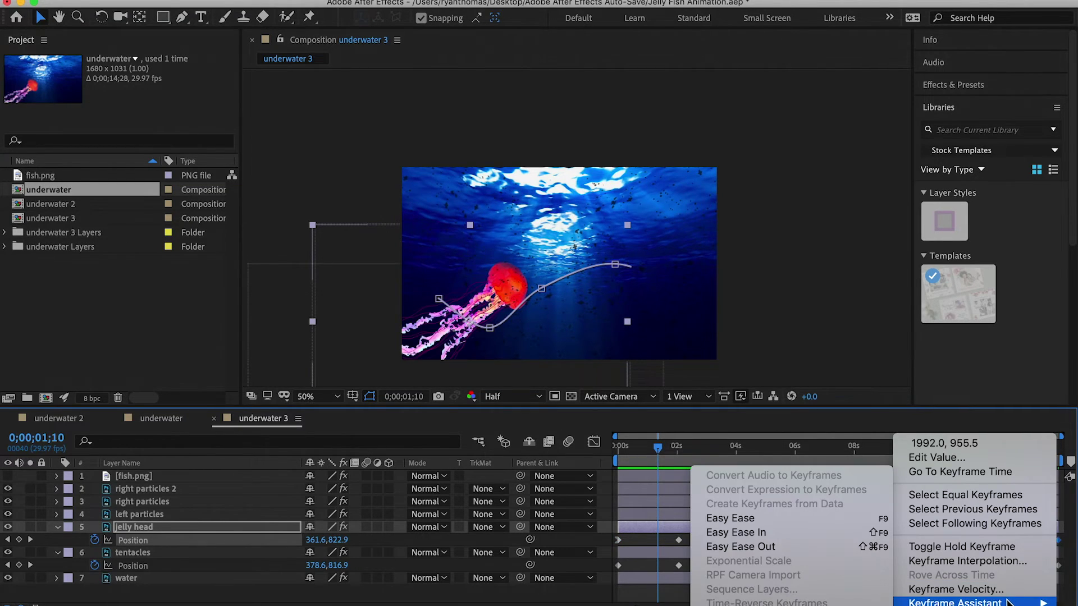
pyautogui.click(788, 548)
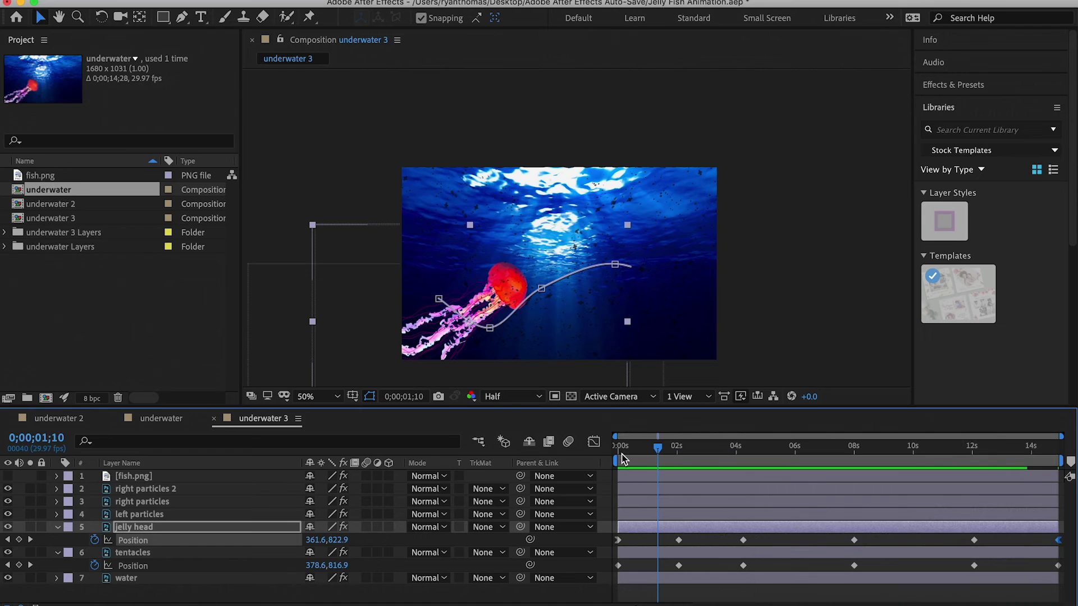
# - Preview the eased jelly head motion from the start and return to the first frame
pyautogui.click(620, 459)
pyautogui.press('space')
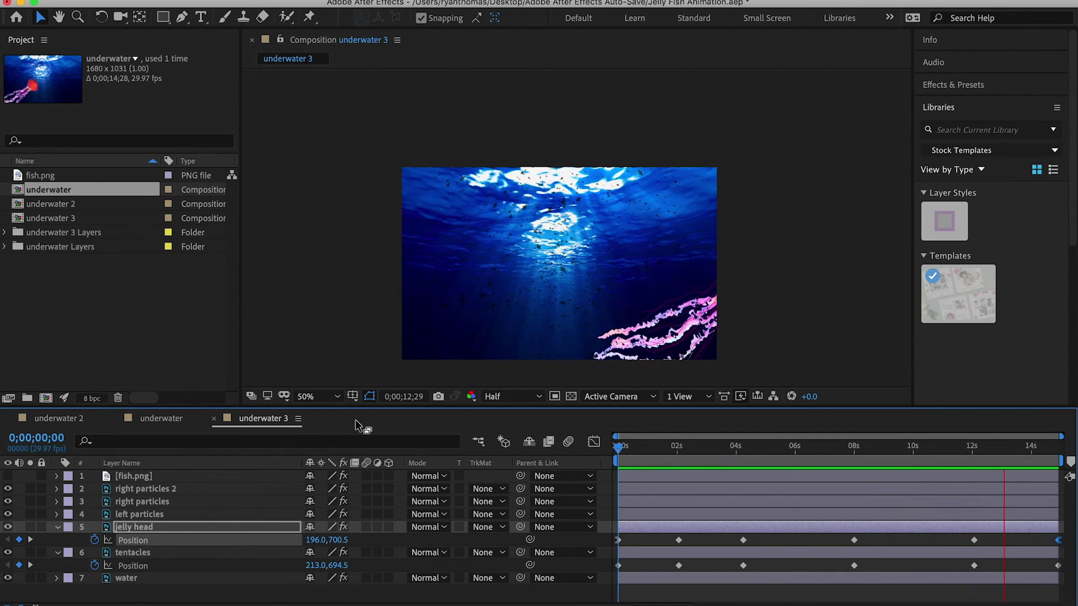
pyautogui.press('space')
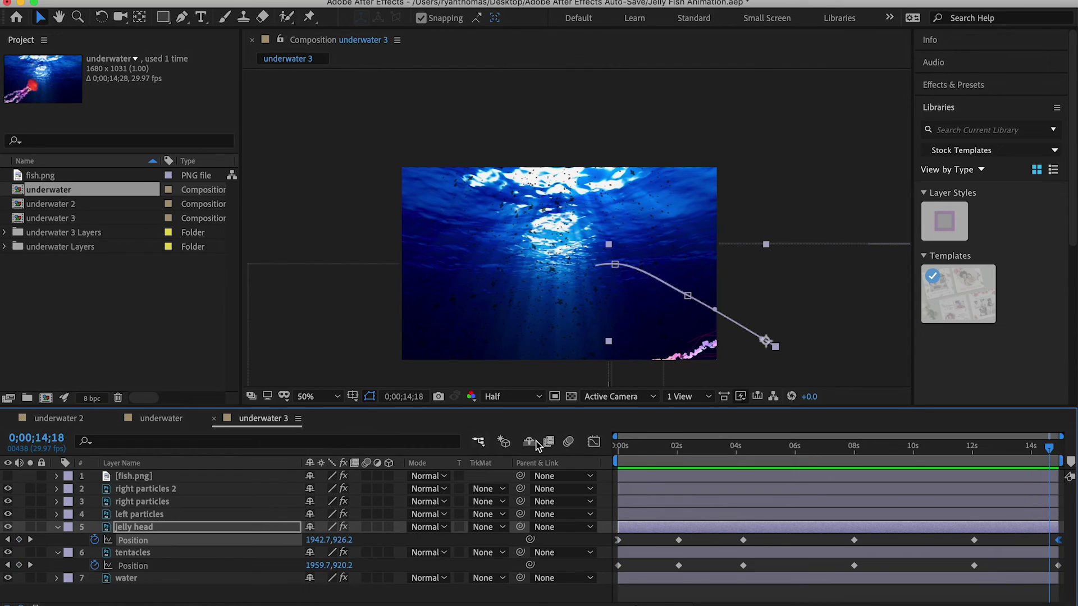
pyautogui.moveTo(629, 459); pyautogui.dragTo(603, 454)
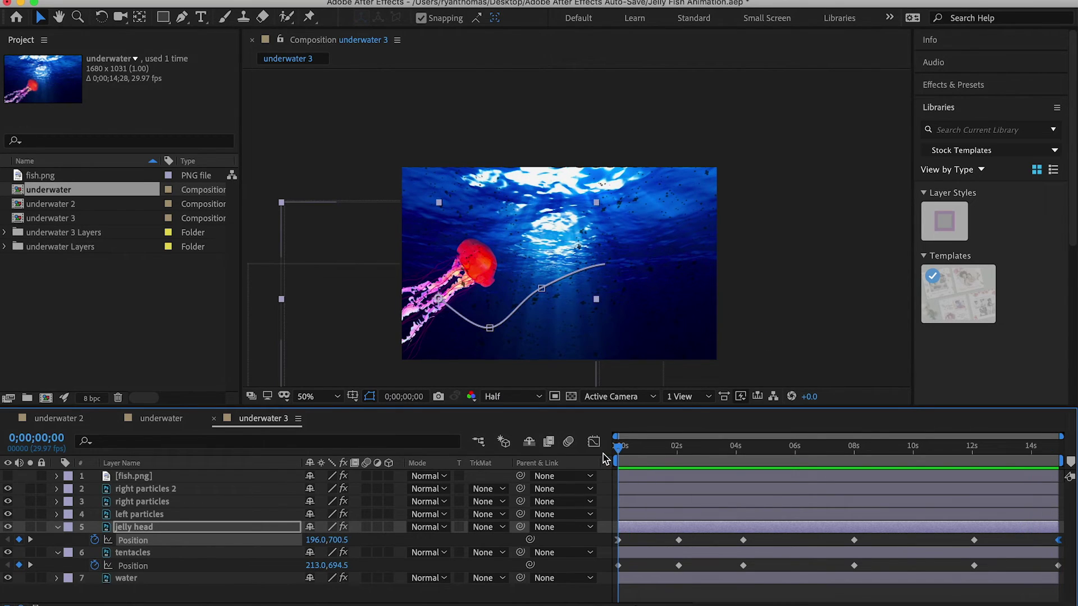